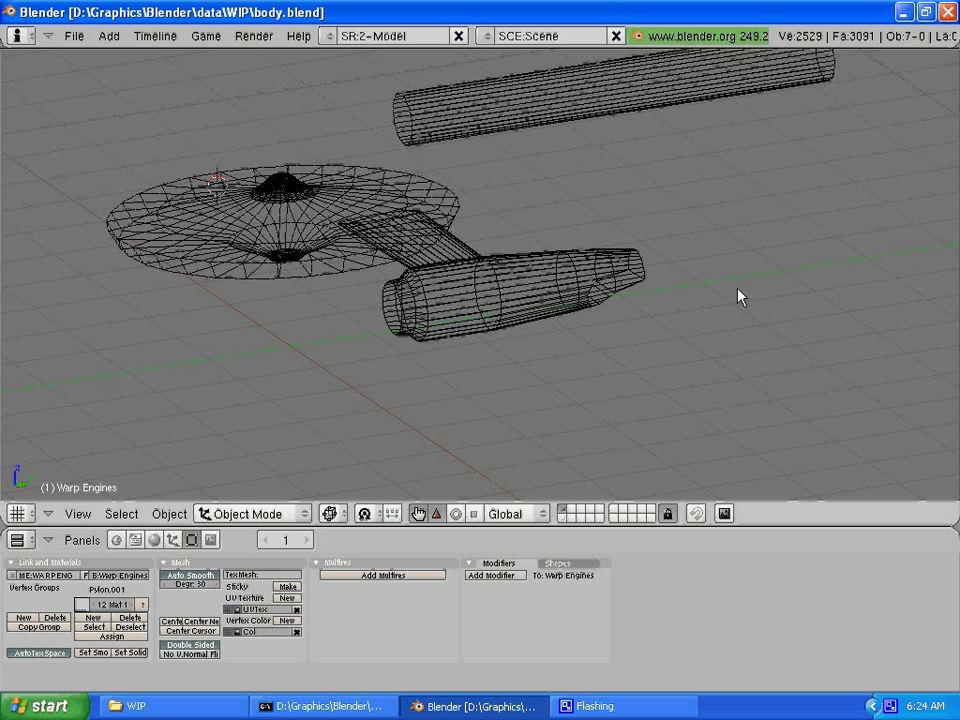
Step: Select the long upper tube, Cylinder.003, and inspect its mesh in Edit Mode without changing it
{"action": "scroll", "coordinate": [726, 268], "scroll_direction": "down", "scroll_amount": 1}
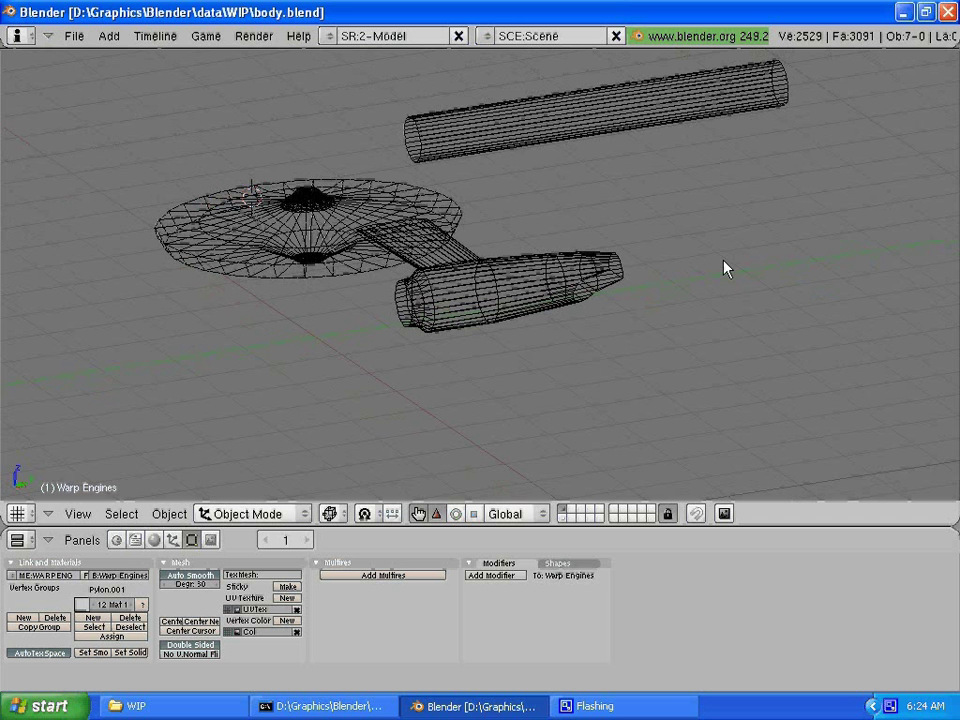
{"action": "scroll", "coordinate": [726, 268], "scroll_direction": "down", "scroll_amount": 1}
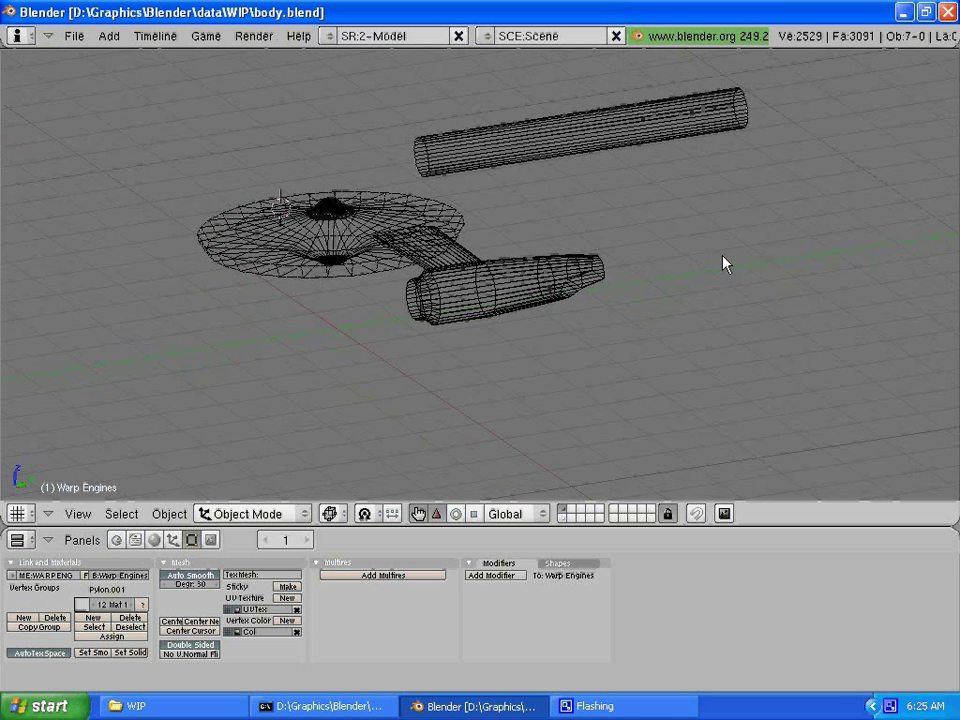
{"action": "right_click", "coordinate": [552, 153]}
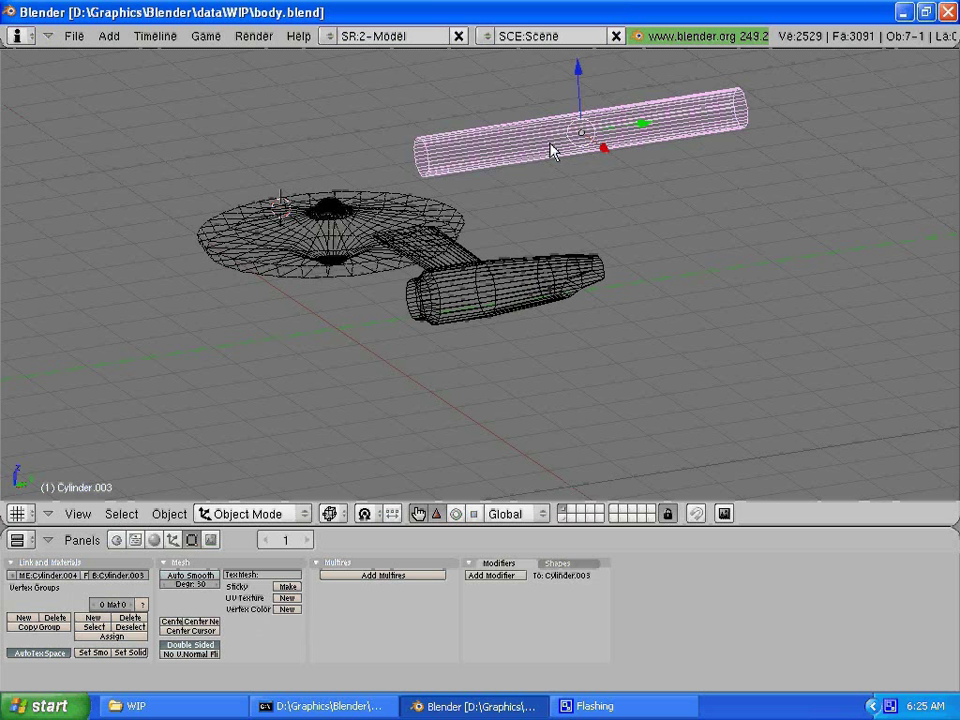
{"action": "key", "text": "Tab"}
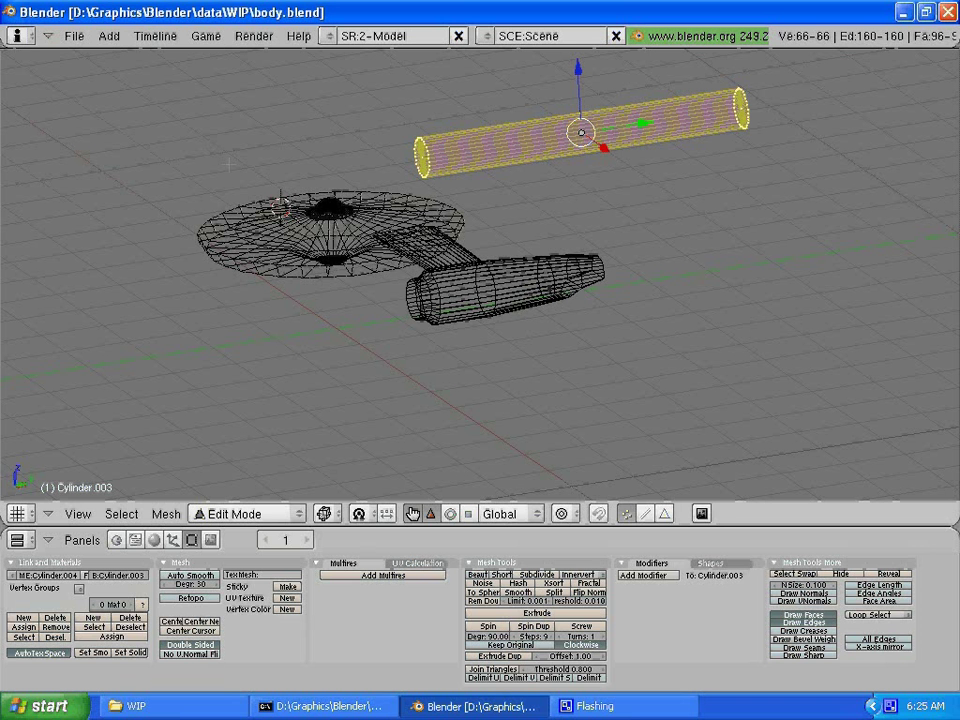
{"action": "key", "text": "Tab"}
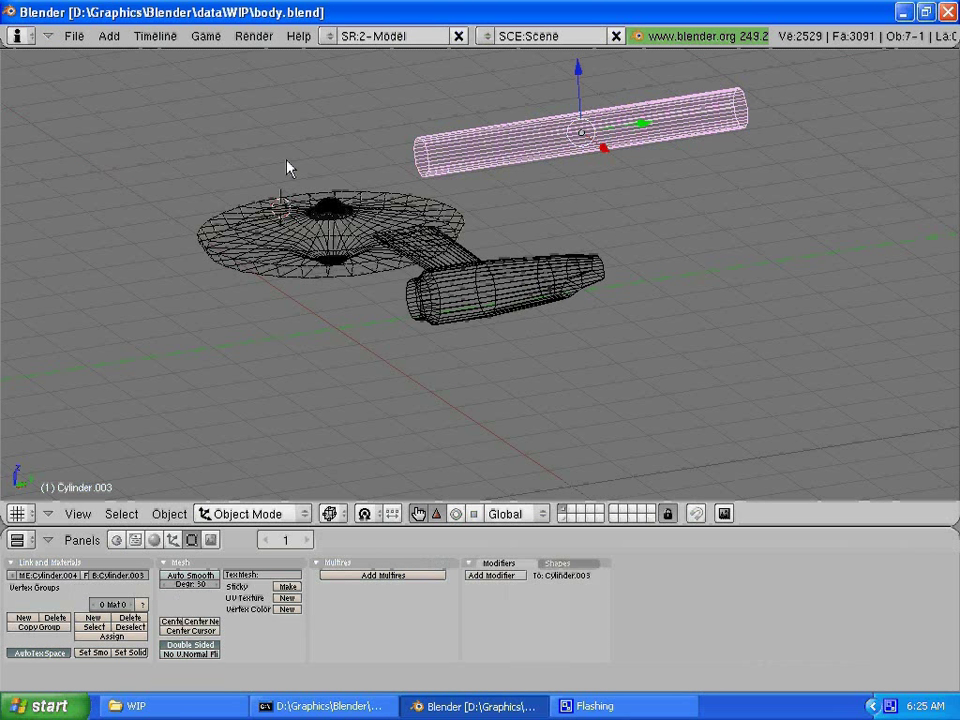
Step: In front view, duplicate the upper tube and move the copy 3.1782 along X
{"action": "key", "text": "KP_1"}
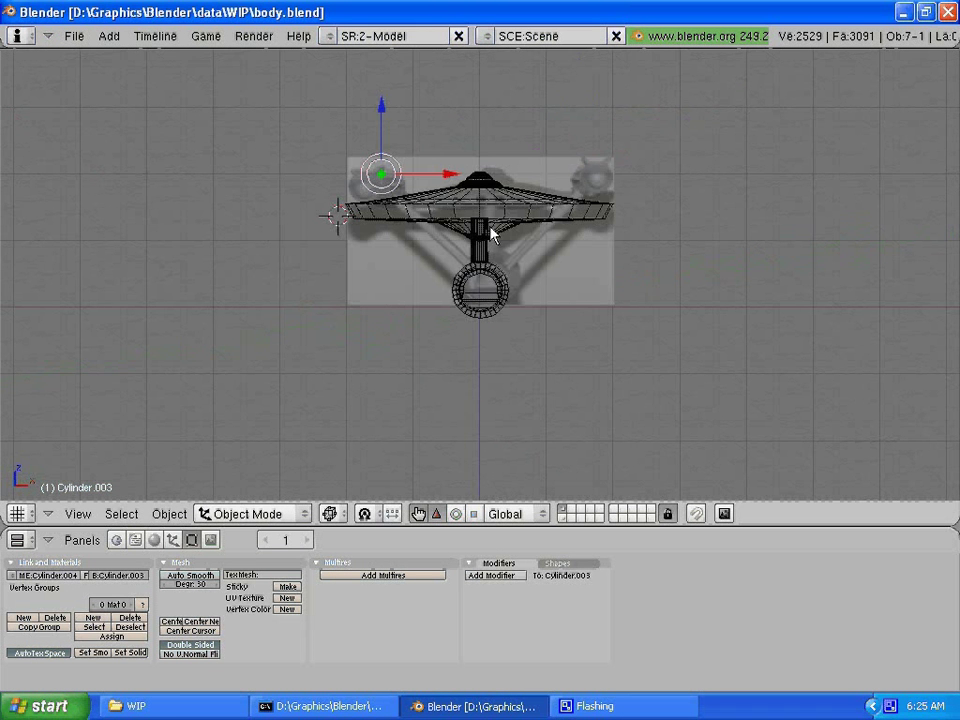
{"action": "key", "text": "shift+d"}
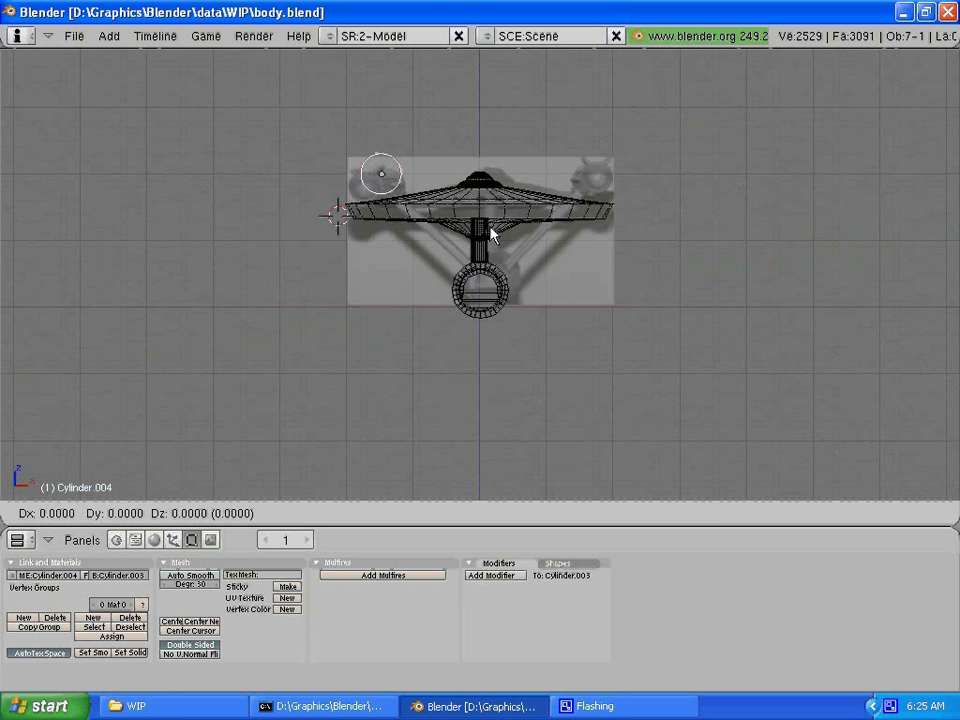
{"action": "key", "text": "x"}
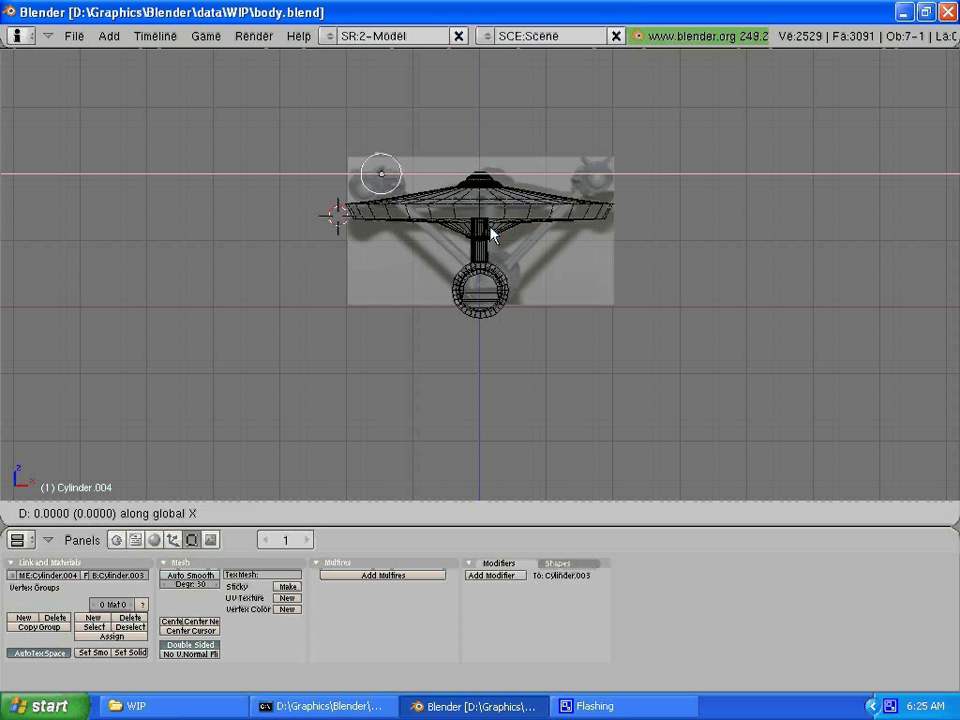
{"action": "left_click", "coordinate": [703, 232]}
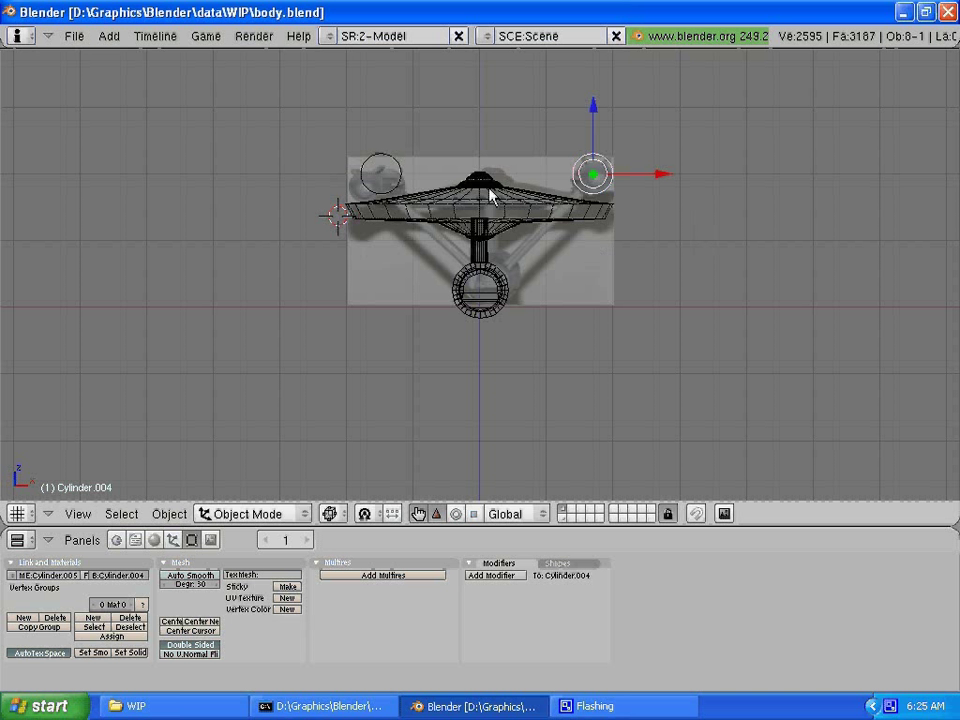
Step: Select both nacelles and orbit to check them, then return to front view
{"action": "right_click", "coordinate": [374, 182]}
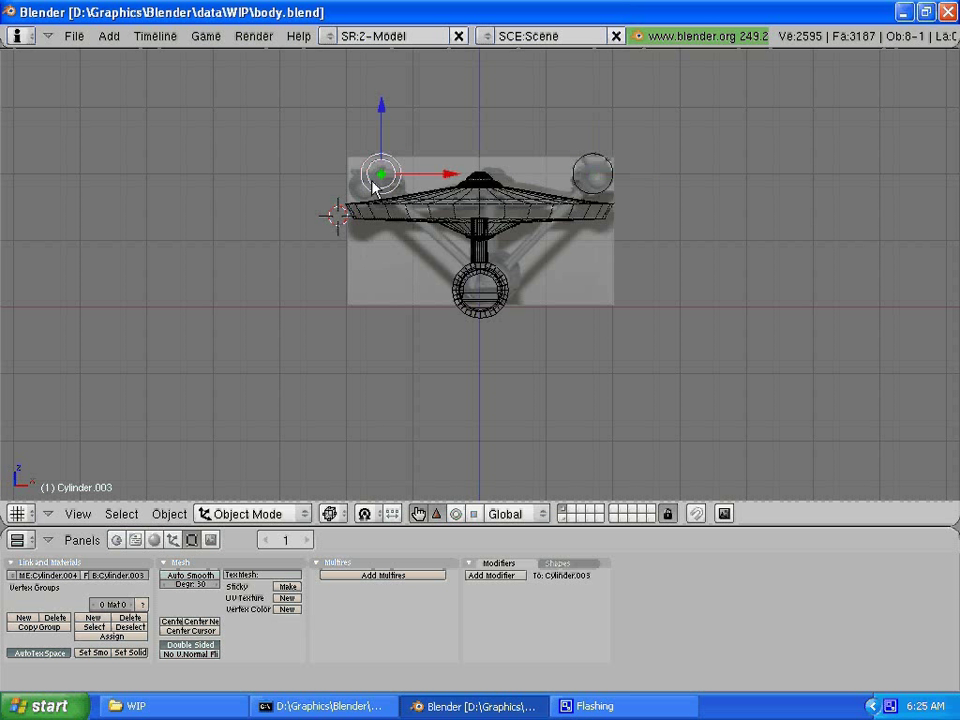
{"action": "right_click", "coordinate": [564, 166]}
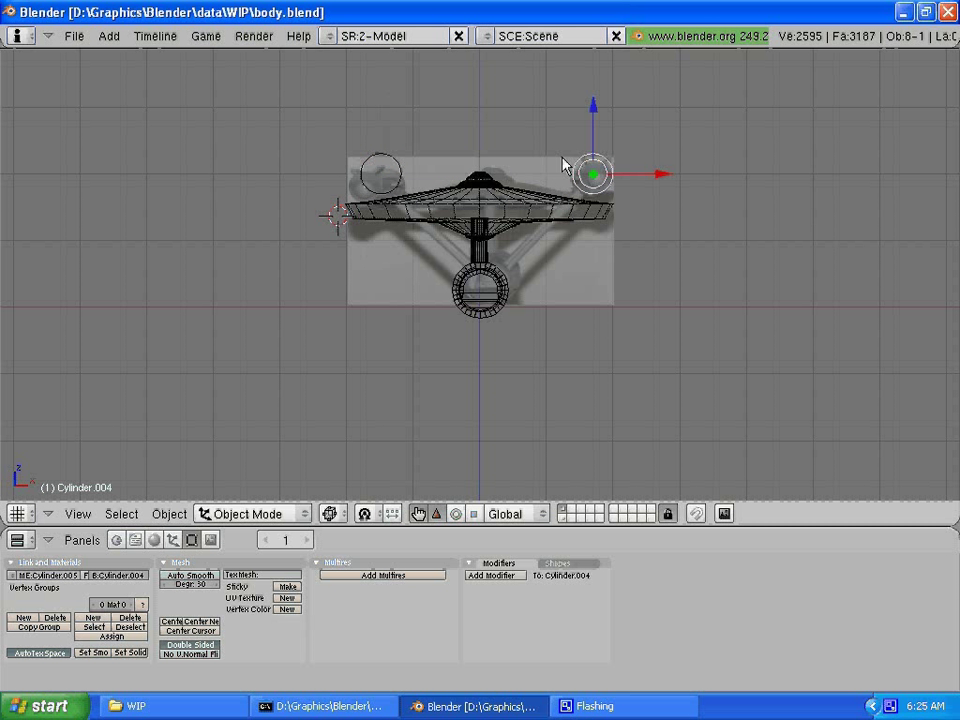
{"action": "mouse_move", "coordinate": [564, 166]}
{"action": "middle_mouse_down"}
{"action": "mouse_move", "coordinate": [484, 262]}
{"action": "mouse_move", "coordinate": [495, 329]}
{"action": "mouse_move", "coordinate": [461, 167]}
{"action": "mouse_move", "coordinate": [575, 160]}
{"action": "mouse_move", "coordinate": [584, 147]}
{"action": "mouse_move", "coordinate": [561, 157]}
{"action": "middle_mouse_up"}
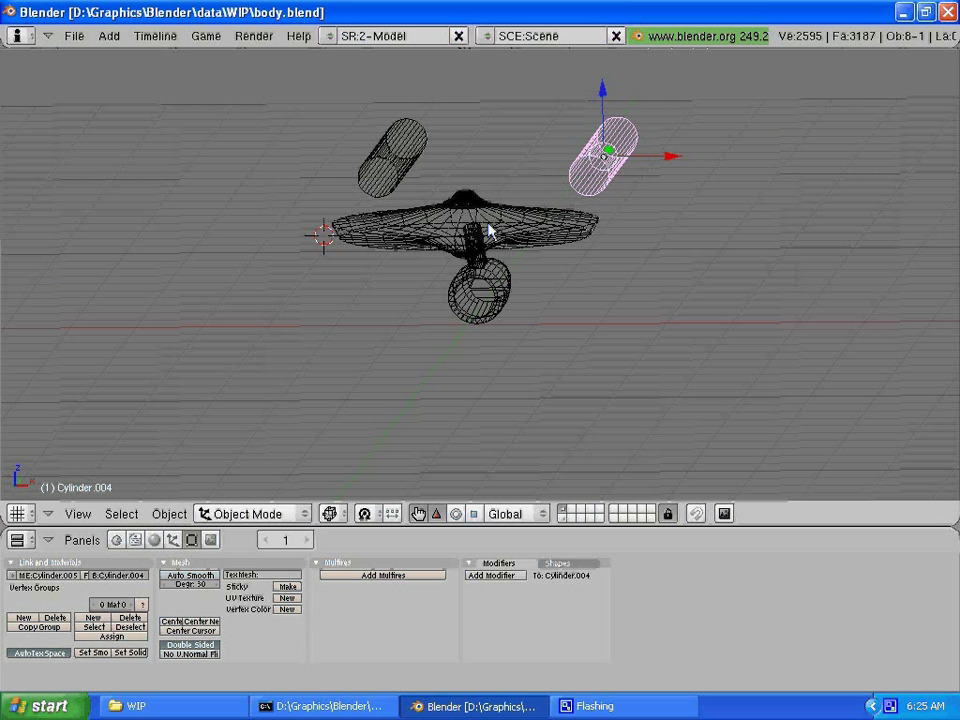
{"action": "middle_click_drag", "start_coordinate": [489, 229], "coordinate": [460, 219]}
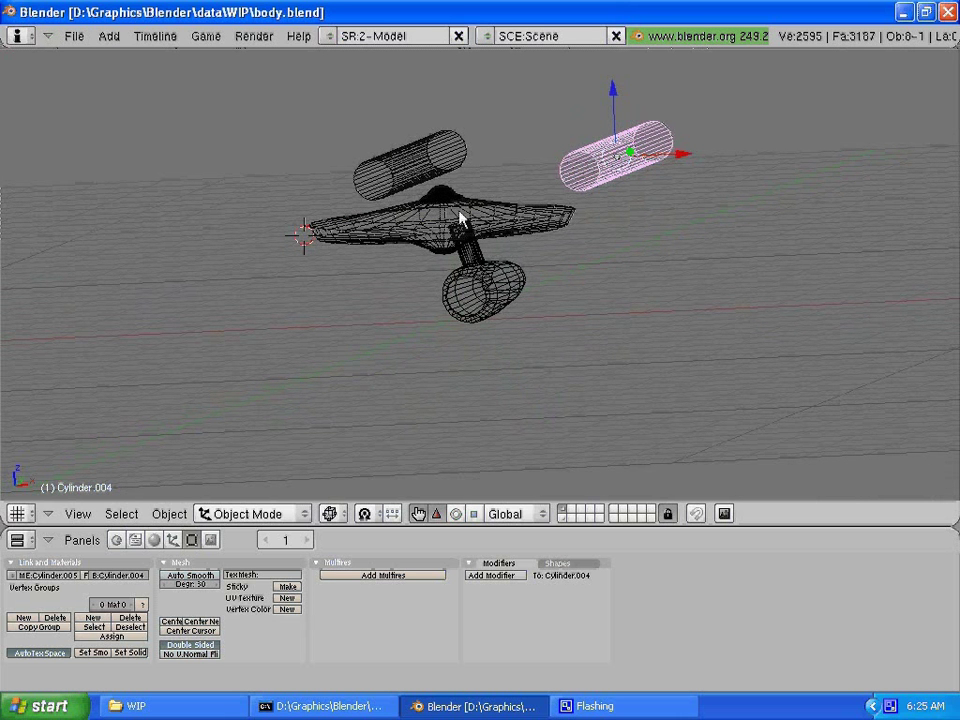
{"action": "key", "text": "KP_1"}
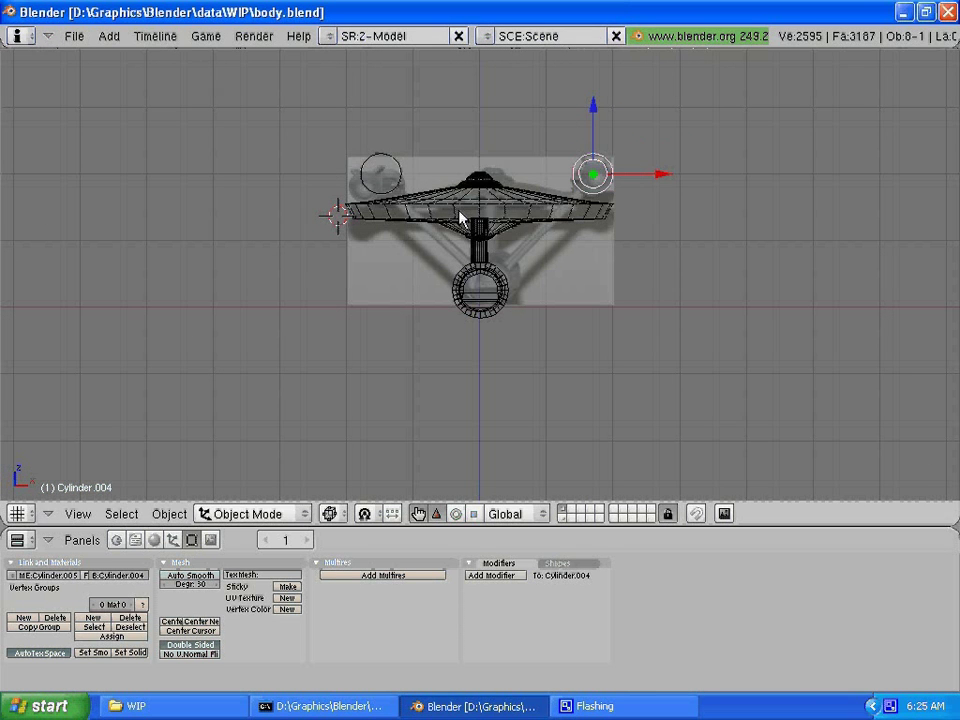
Step: Add a UV sphere with 32 segments and rings
{"action": "left_click", "coordinate": [106, 37]}
{"action": "mouse_move", "coordinate": [124, 55]}
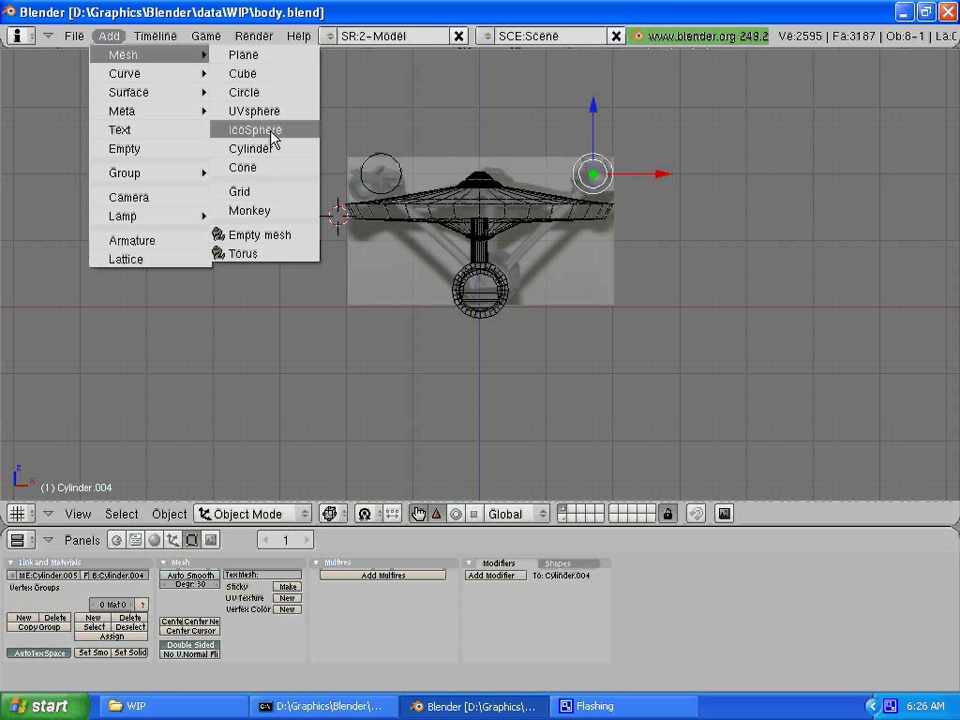
{"action": "left_click", "coordinate": [270, 113]}
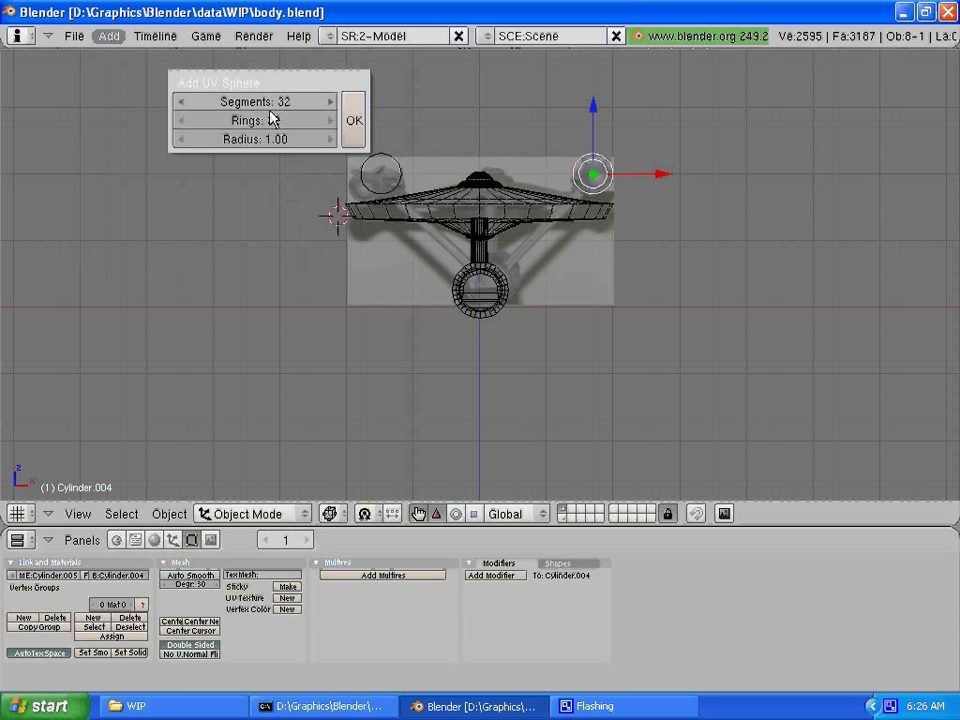
{"action": "left_click", "coordinate": [354, 121]}
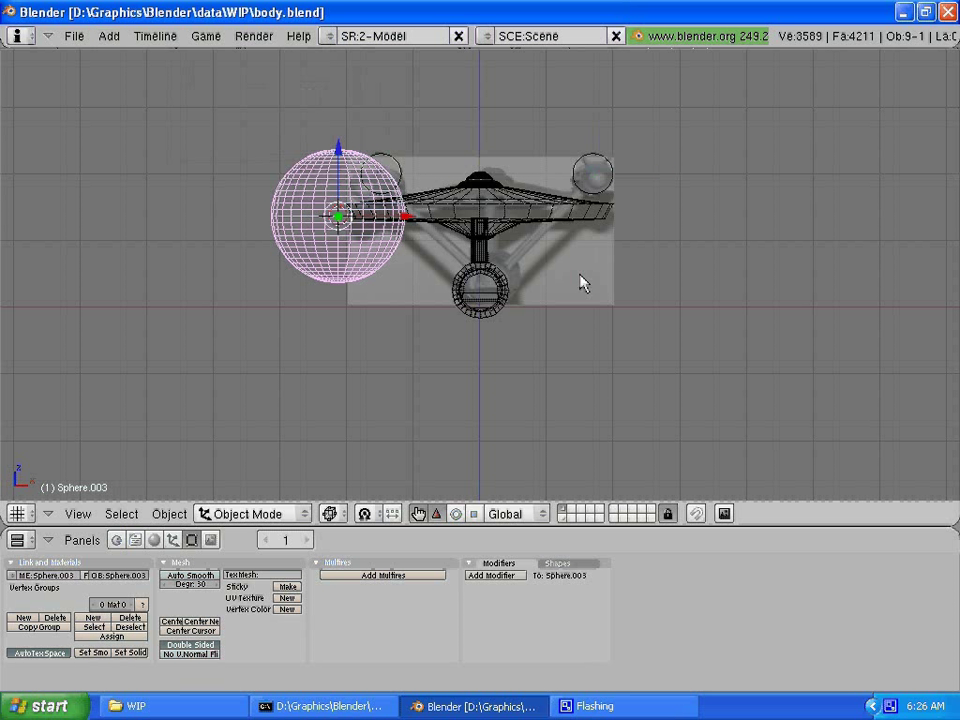
Step: In side view, rotate the sphere 90°, scale it to 0.37 and start moving it
{"action": "key", "text": "KP_3"}
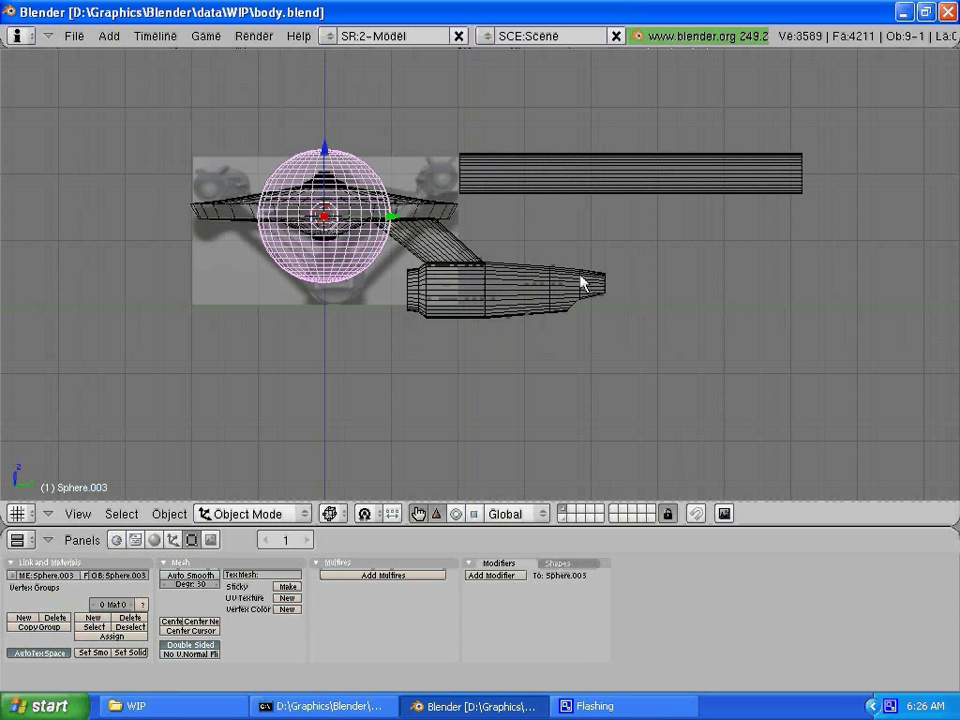
{"action": "type", "text": "r"}
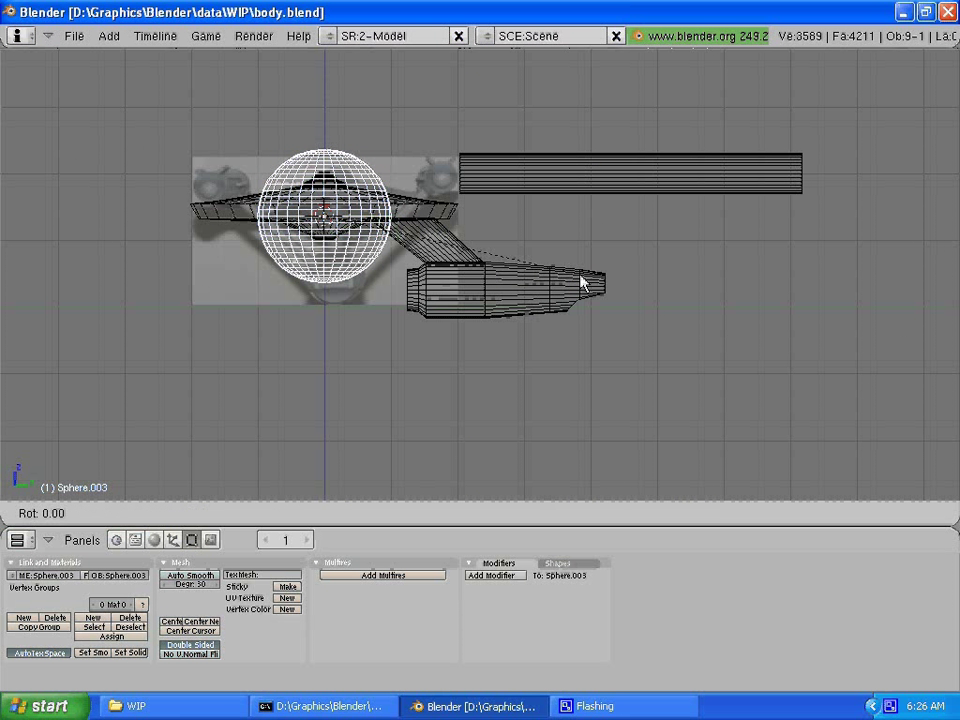
{"action": "type", "text": "90"}
{"action": "key", "text": "Return"}
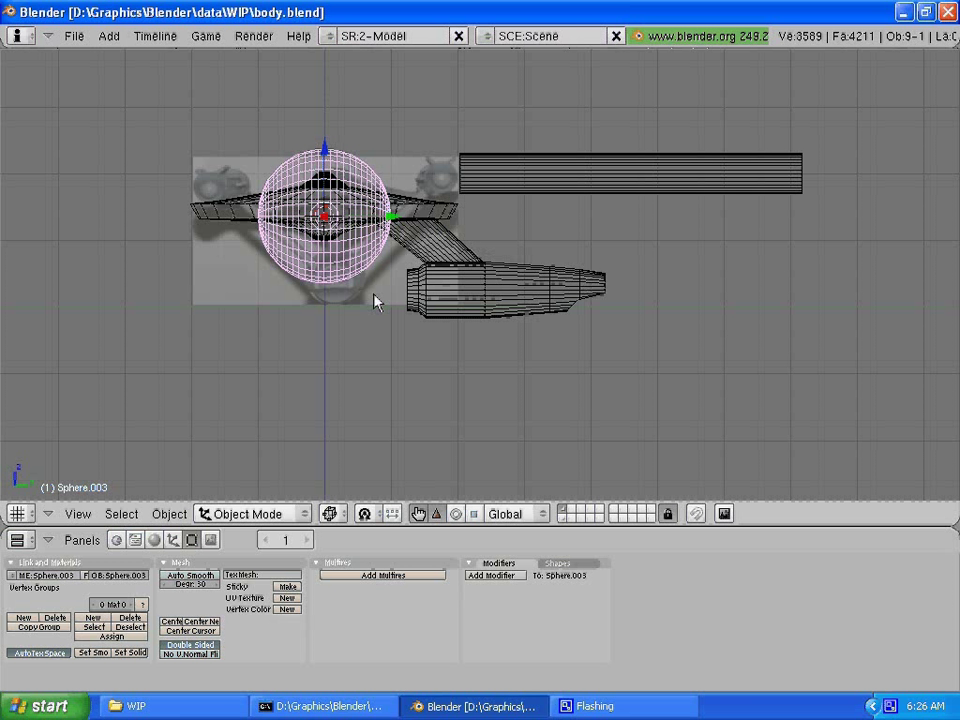
{"action": "key", "text": "s"}
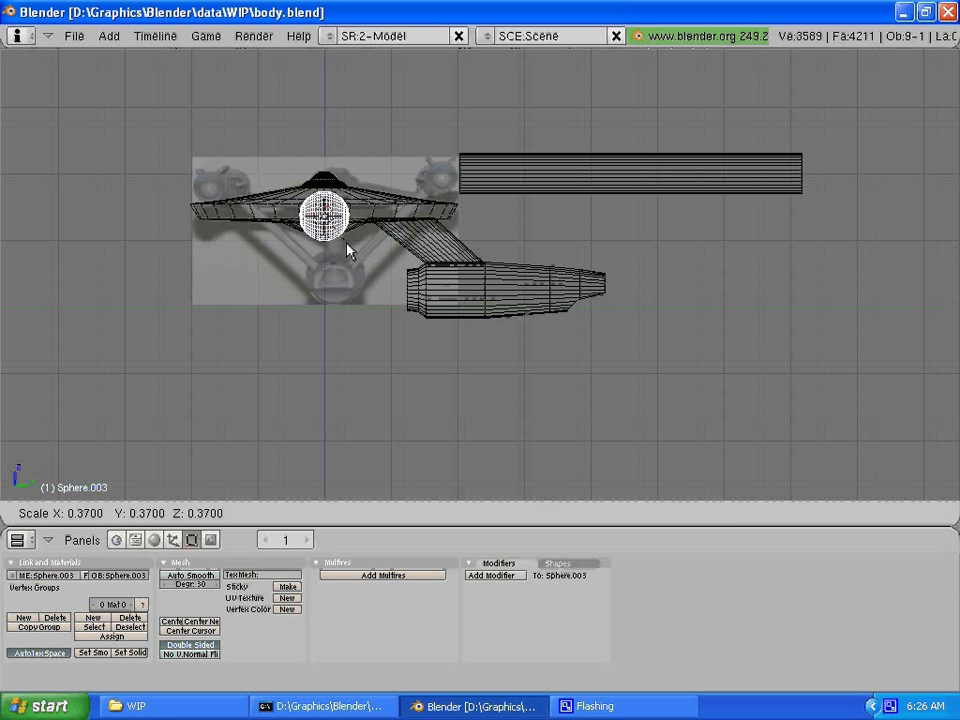
{"action": "left_click", "coordinate": [348, 250]}
{"action": "key", "text": "g"}
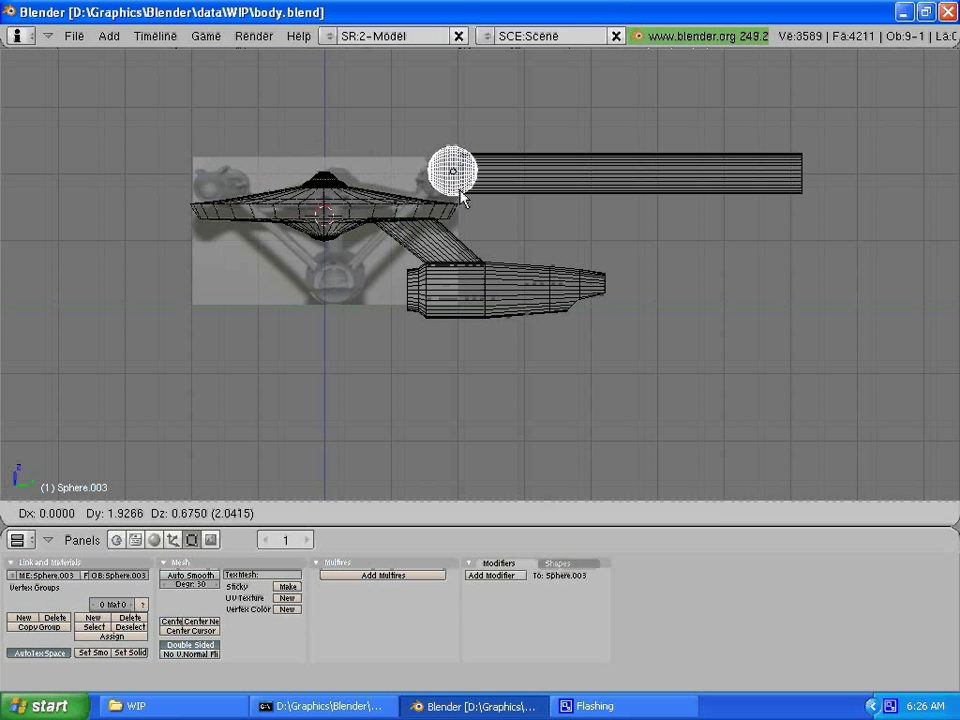
Step: Drop the sphere at the upper nacelle's front end, reposition it and shrink it further
{"action": "left_click", "coordinate": [468, 194]}
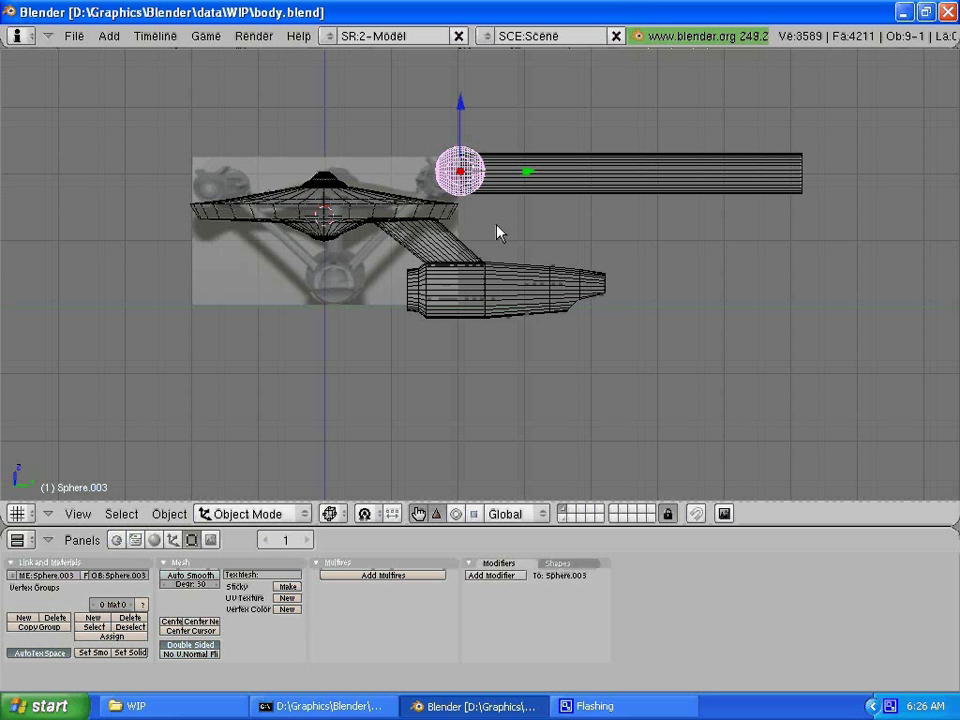
{"action": "scroll", "coordinate": [499, 233], "scroll_direction": "up", "scroll_amount": 3}
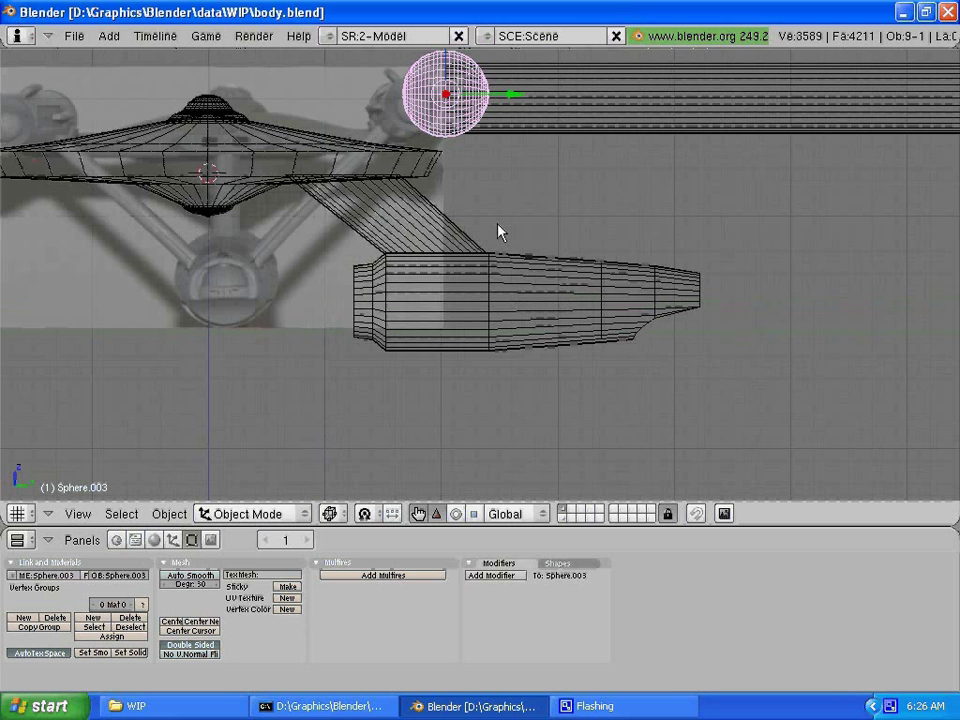
{"action": "scroll", "coordinate": [489, 223], "scroll_direction": "up", "scroll_amount": 1}
{"action": "scroll", "coordinate": [489, 223], "scroll_direction": "up", "scroll_amount": 2, "text": "shift"}
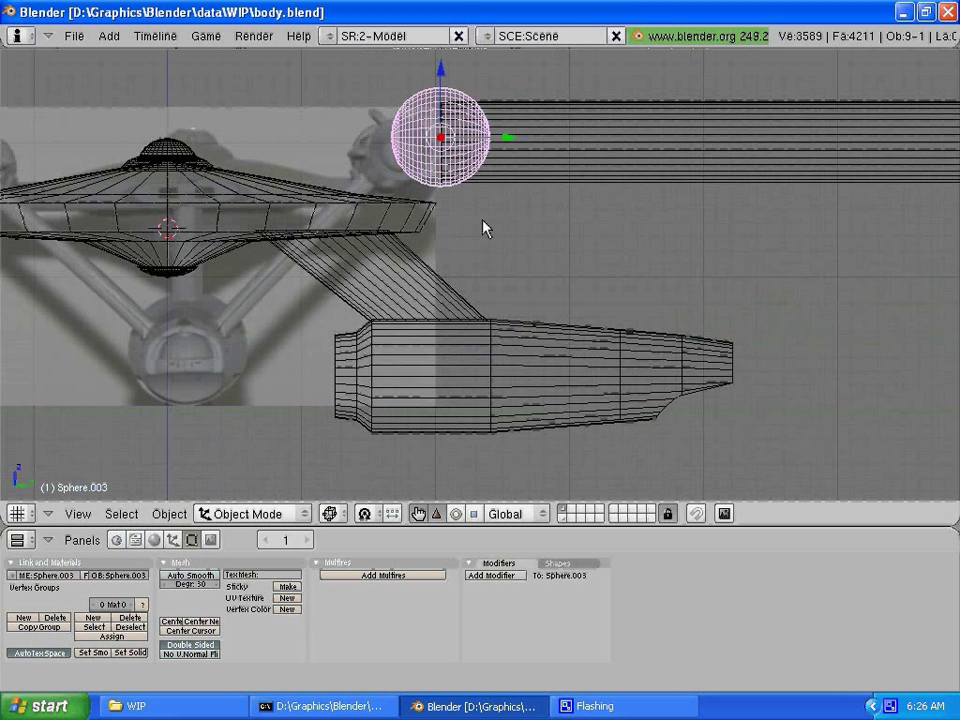
{"action": "scroll", "coordinate": [483, 228], "scroll_direction": "up", "scroll_amount": 2, "text": "shift"}
{"action": "scroll", "coordinate": [484, 228], "scroll_direction": "up", "scroll_amount": 2}
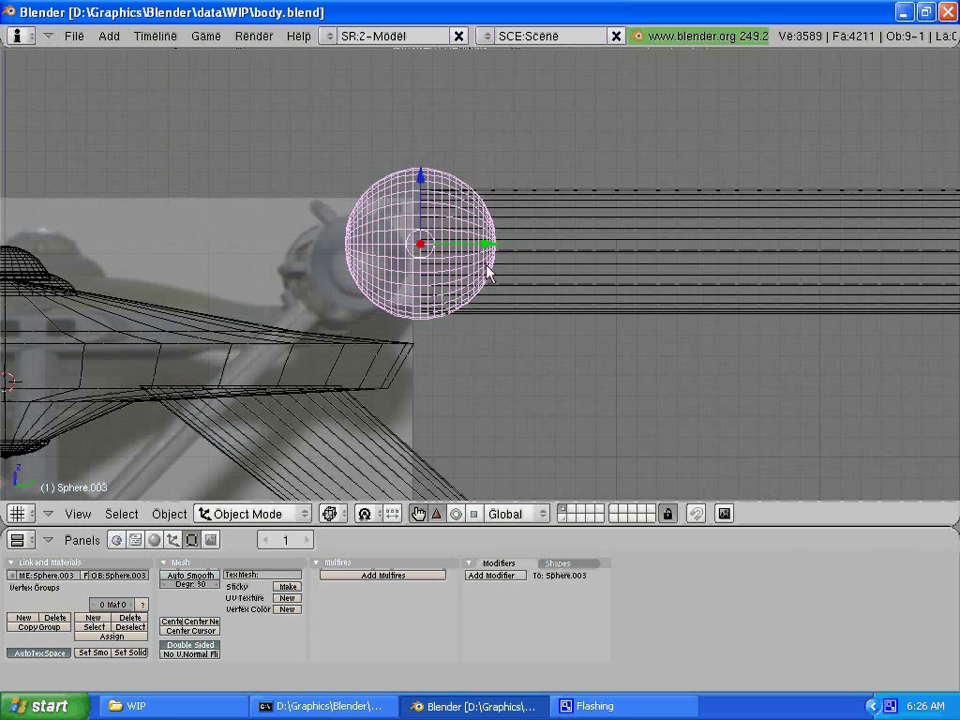
{"action": "scroll", "coordinate": [487, 272], "scroll_direction": "up", "scroll_amount": 1}
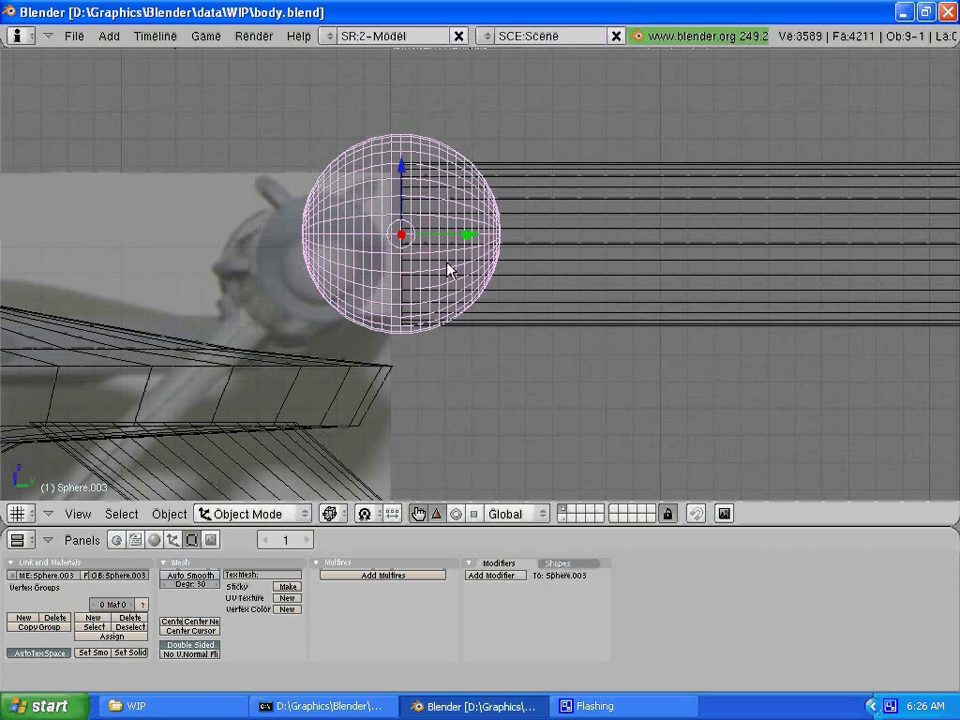
{"action": "key", "text": "g"}
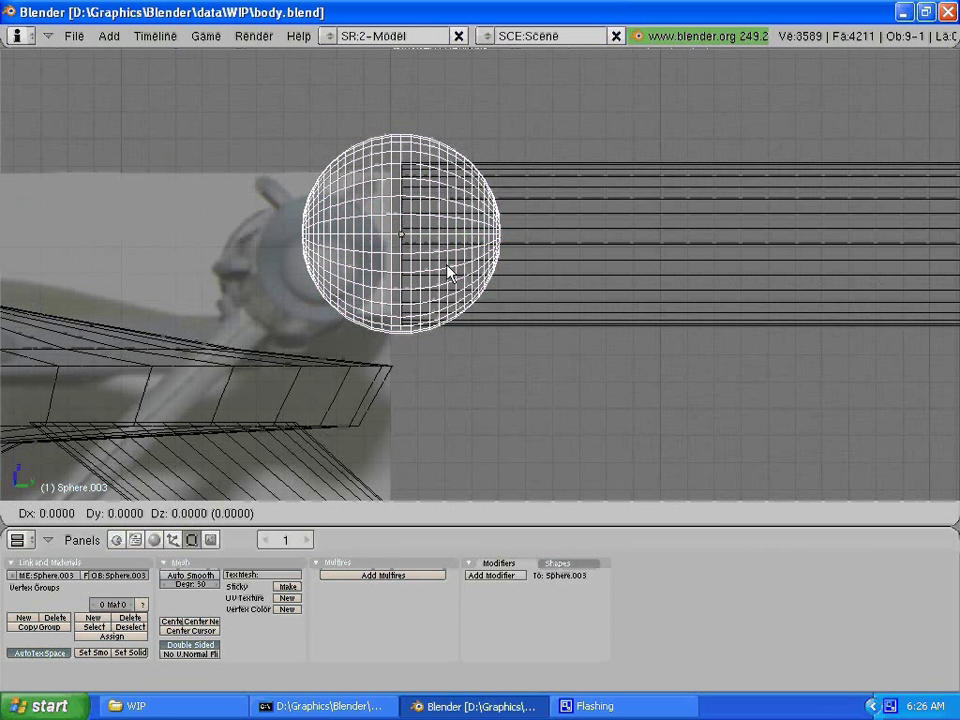
{"action": "left_click", "coordinate": [448, 279]}
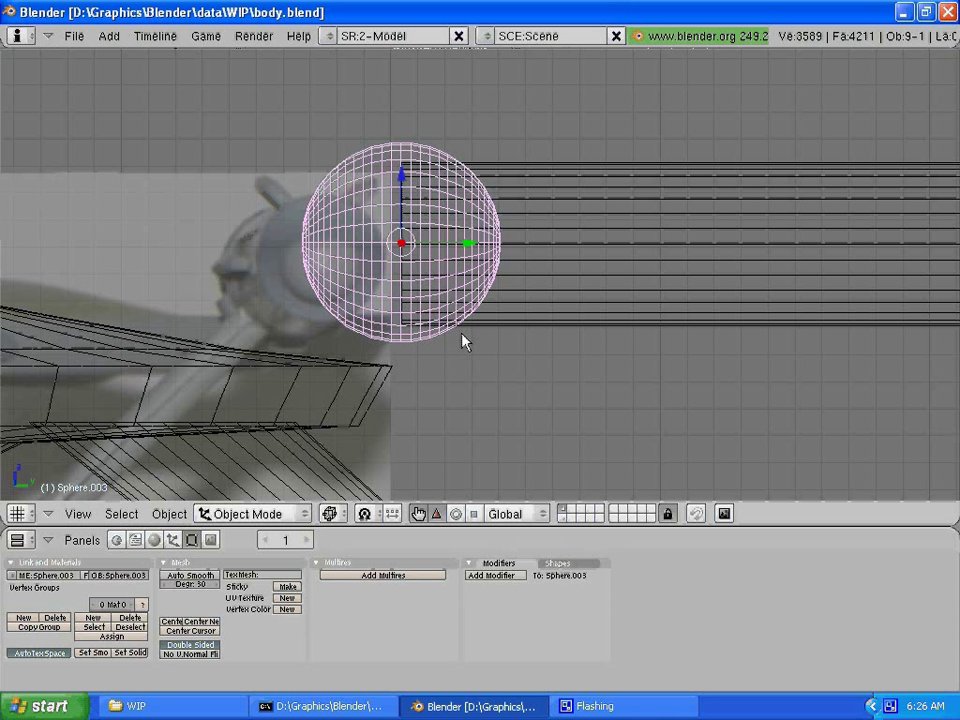
{"action": "key", "text": "s"}
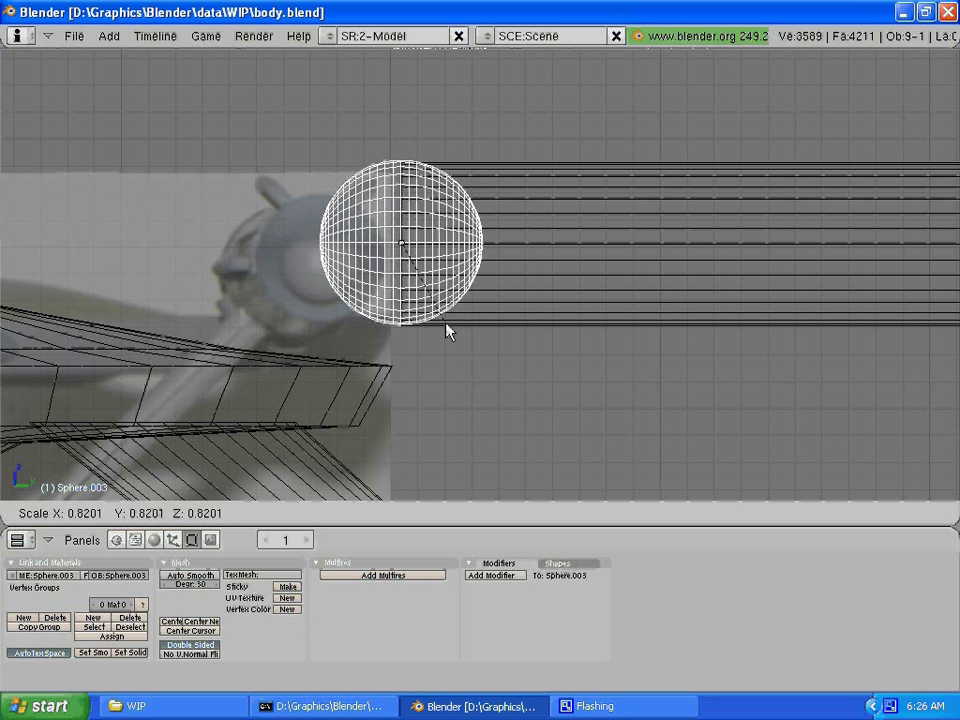
{"action": "left_click", "coordinate": [448, 331]}
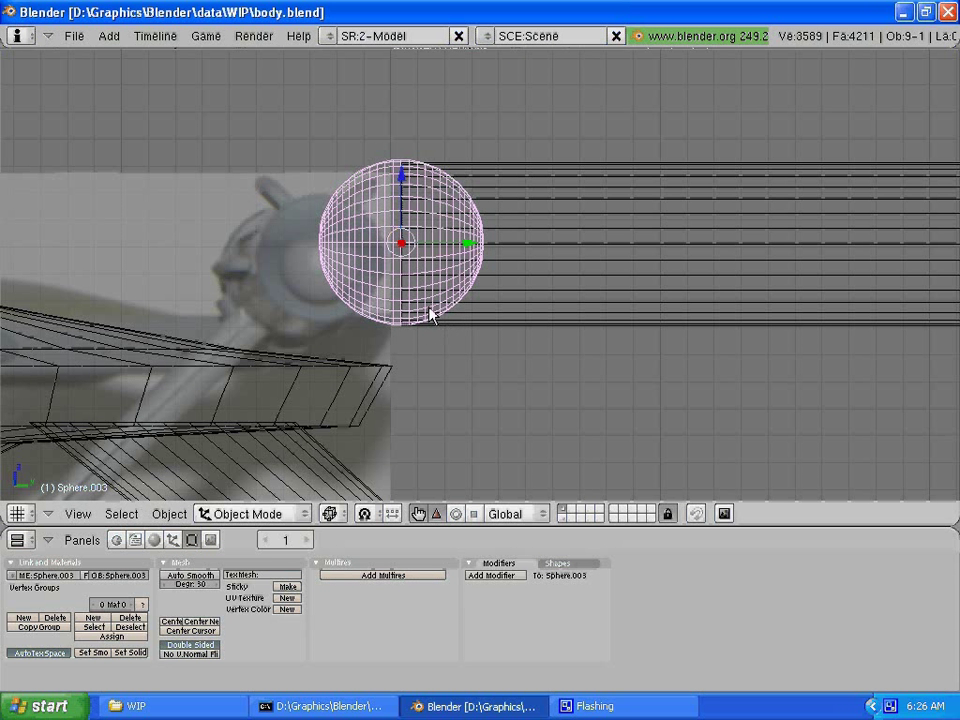
Step: In front view, move the sphere over the left nacelle's front, then check from the side
{"action": "key", "text": "KP_1"}
{"action": "key", "text": "KP_3"}
{"action": "key", "text": "KP_1"}
{"action": "scroll", "coordinate": [440, 302], "scroll_direction": "down", "scroll_amount": 2}
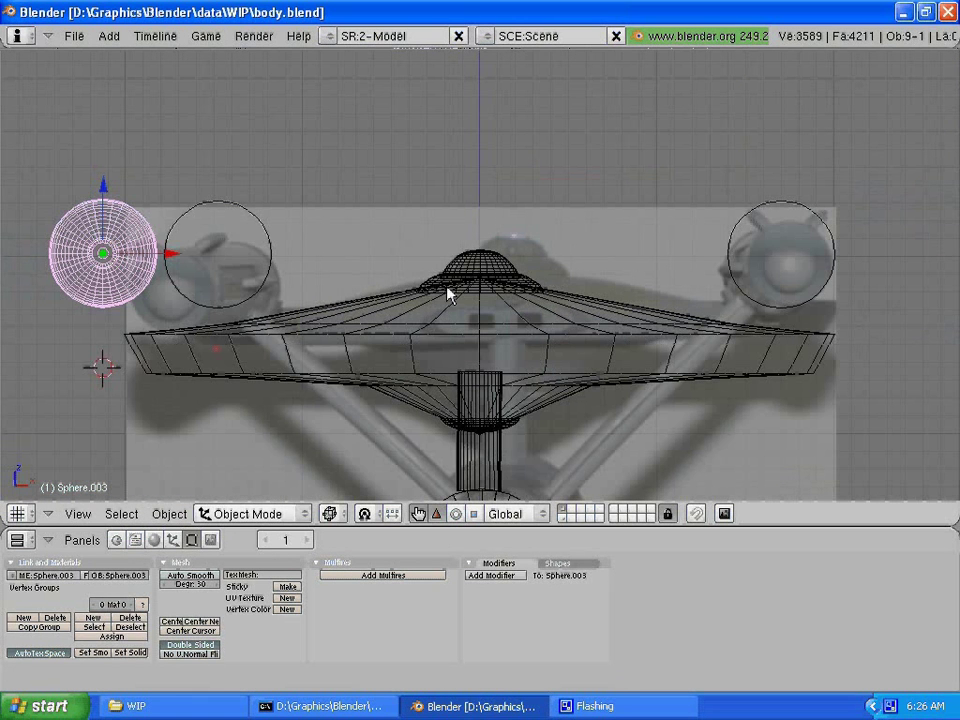
{"action": "scroll", "coordinate": [448, 293], "scroll_direction": "down", "scroll_amount": 1}
{"action": "key", "text": "g"}
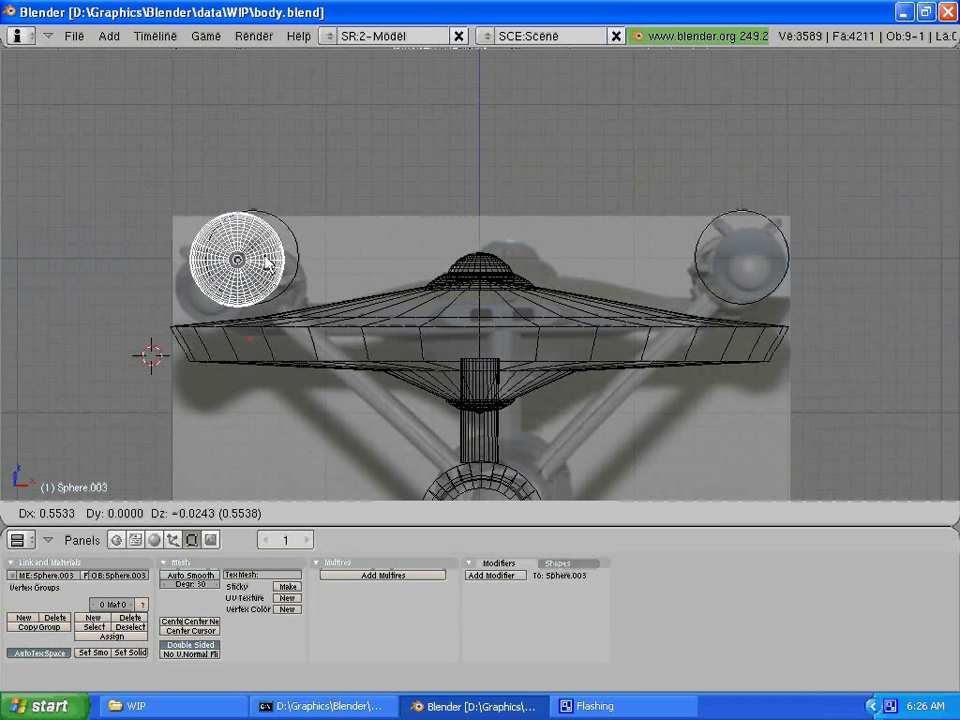
{"action": "left_click", "coordinate": [275, 258]}
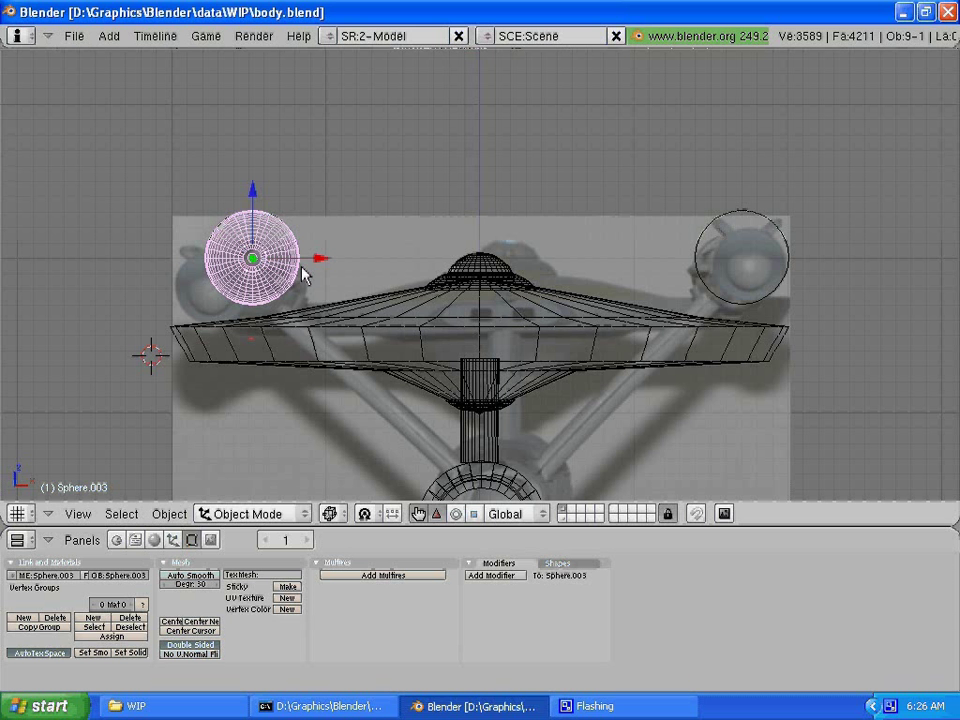
{"action": "key", "text": "KP_3"}
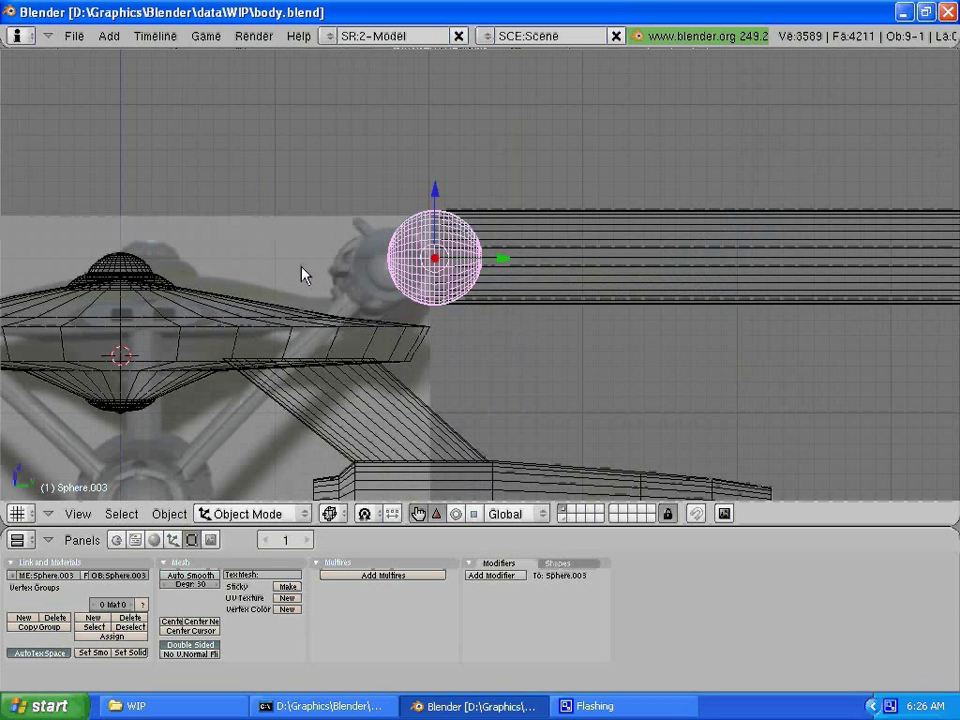
{"action": "scroll", "coordinate": [305, 275], "scroll_direction": "up", "scroll_amount": 2}
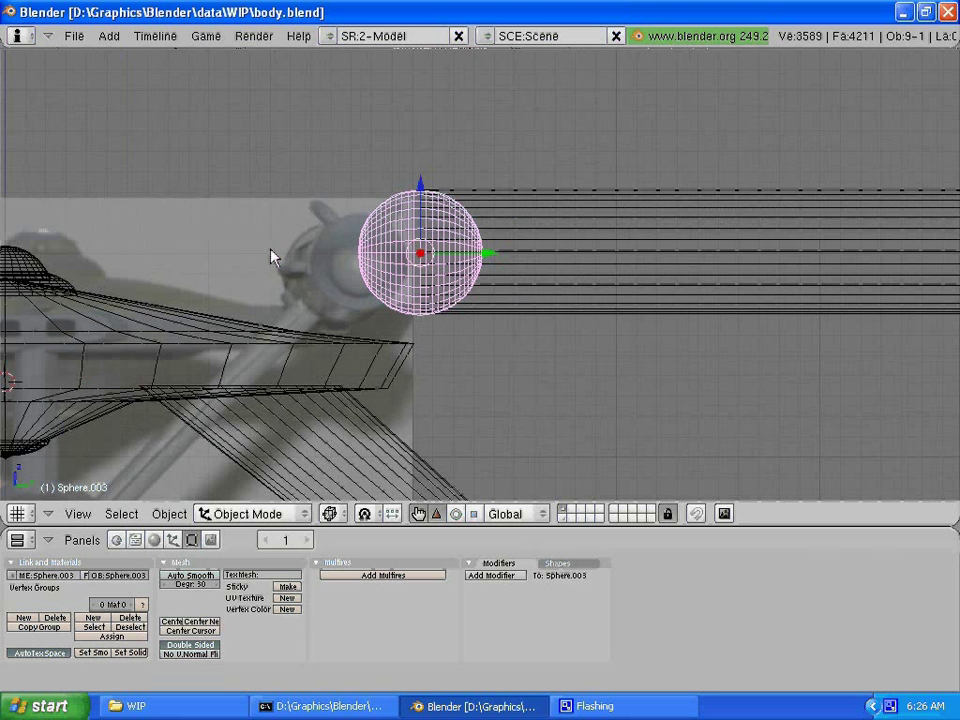
Step: Box-select and delete the sphere's rear half in Edit Mode, leaving a 513-vertex dome
{"action": "scroll", "coordinate": [304, 262], "scroll_direction": "up", "scroll_amount": 1}
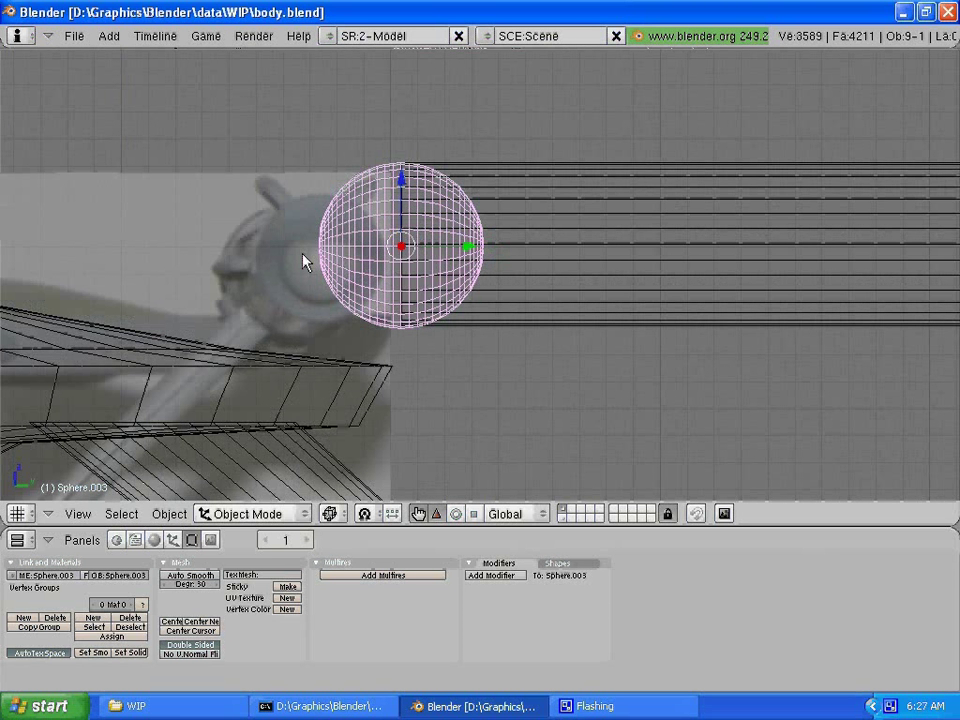
{"action": "key", "text": "Tab"}
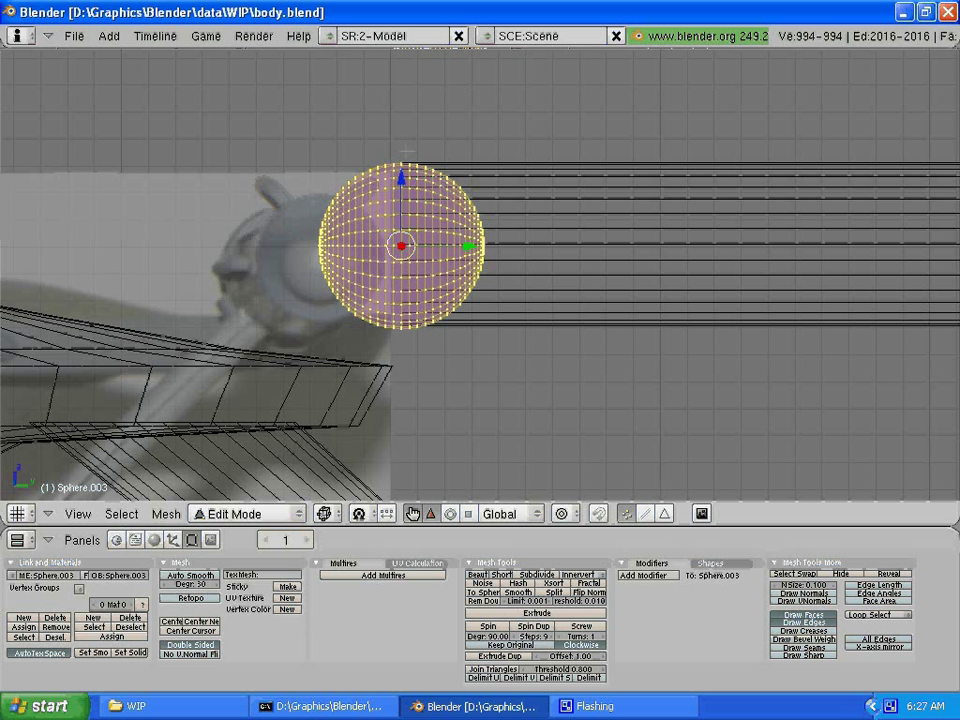
{"action": "key", "text": "a"}
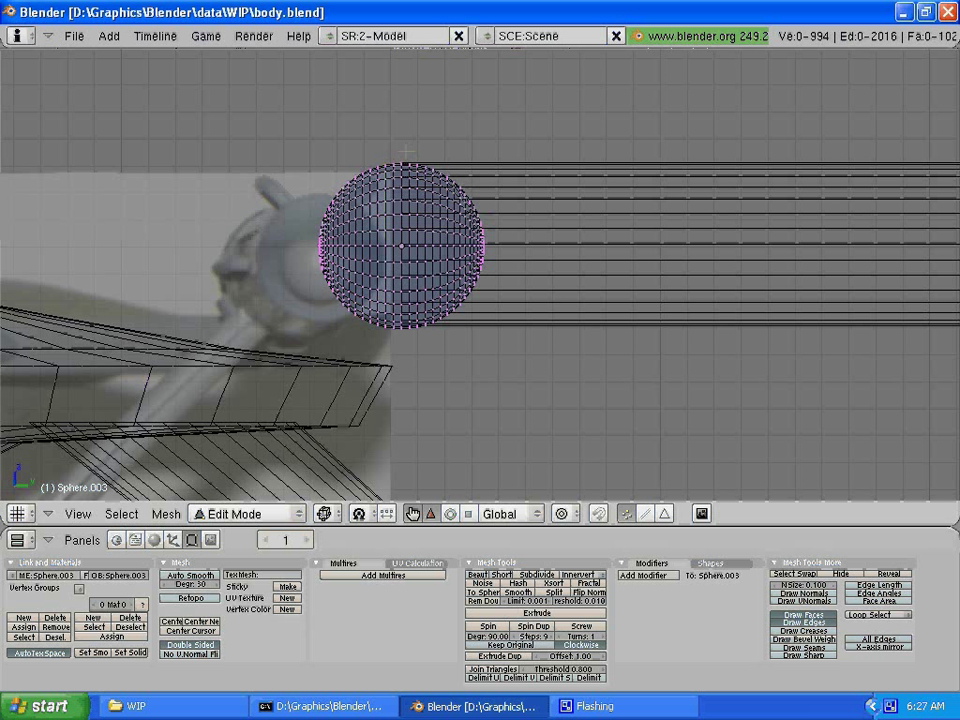
{"action": "key", "text": "b"}
{"action": "left_click_drag", "start_coordinate": [405, 148], "coordinate": [517, 346]}
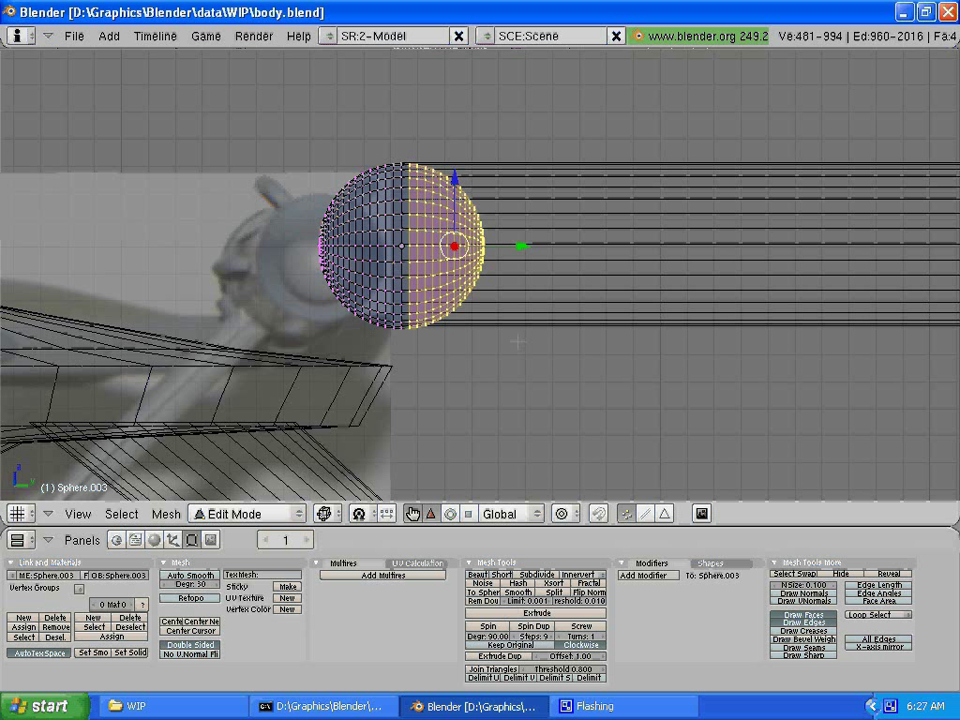
{"action": "key", "text": "x"}
{"action": "key", "text": "Return"}
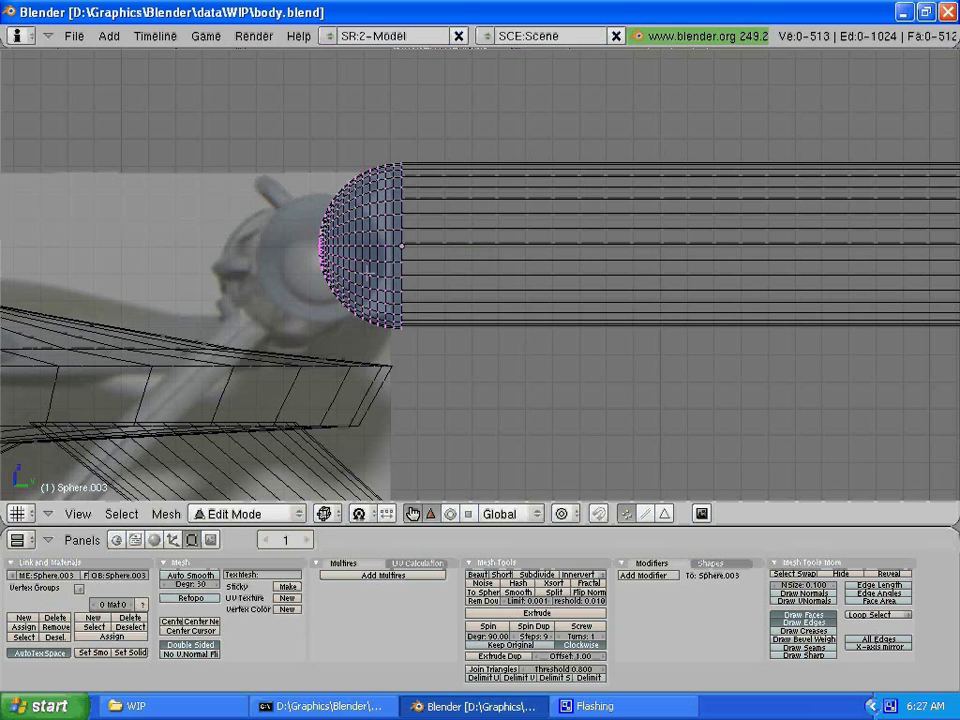
{"action": "middle_click_drag", "start_coordinate": [368, 270], "coordinate": [343, 256]}
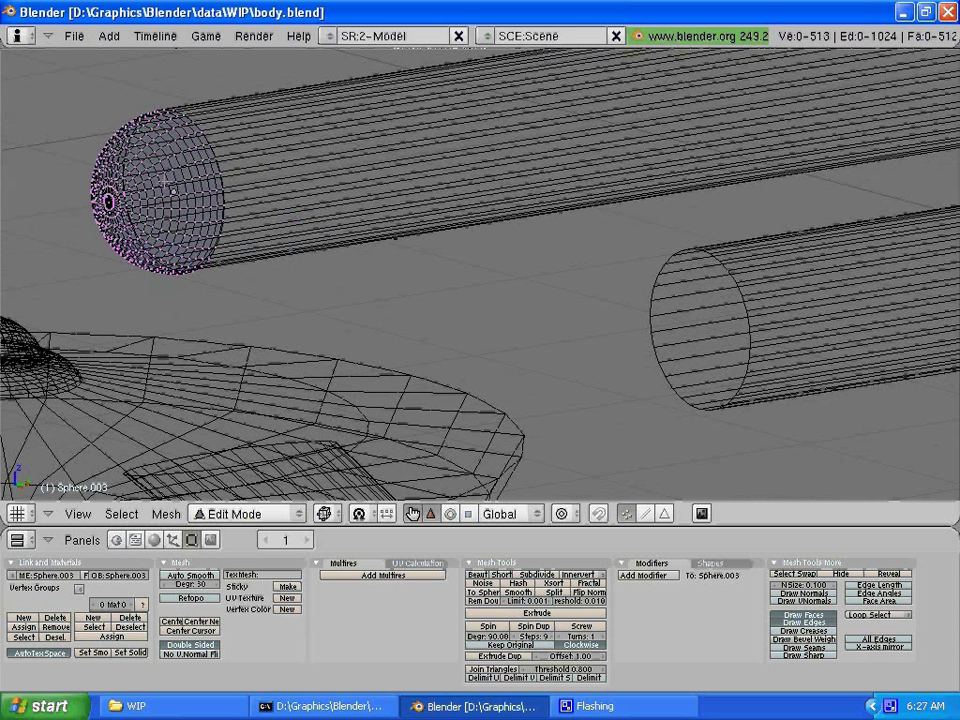
Step: Duplicate the dome cap and shift it 3.1578 along X onto the right nacelle's front
{"action": "key", "text": "Tab"}
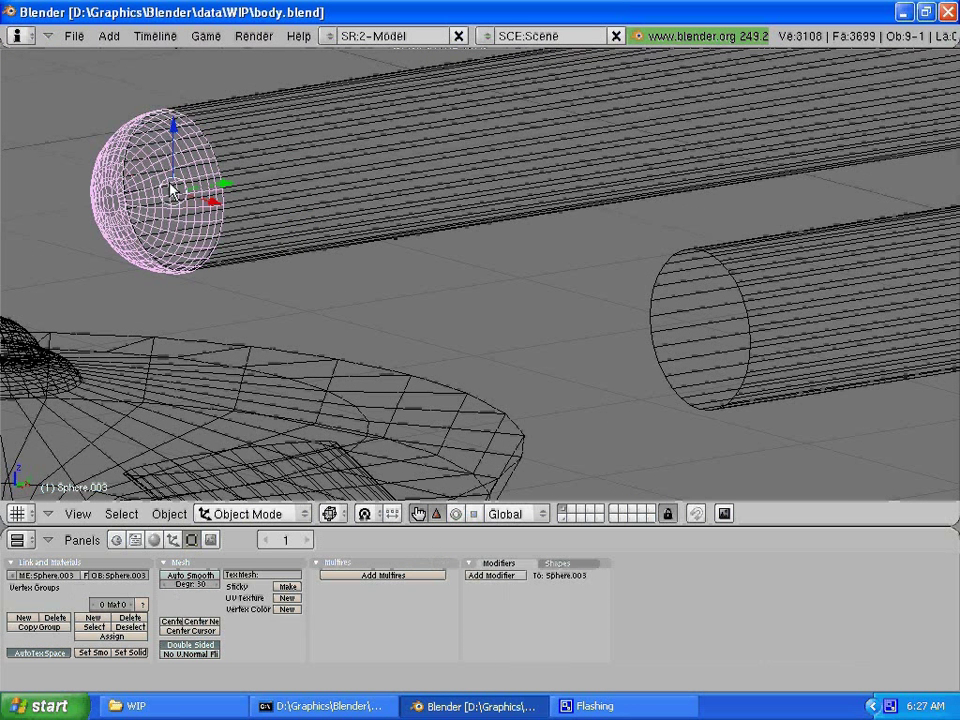
{"action": "scroll", "coordinate": [470, 308], "scroll_direction": "down", "scroll_amount": 5}
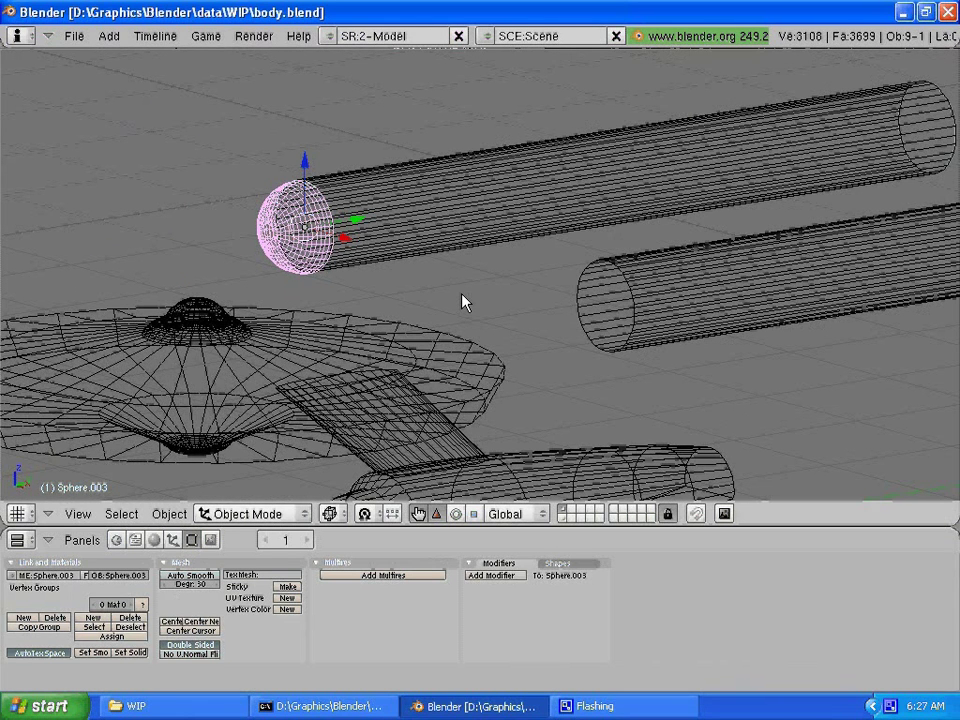
{"action": "key", "text": "shift+d"}
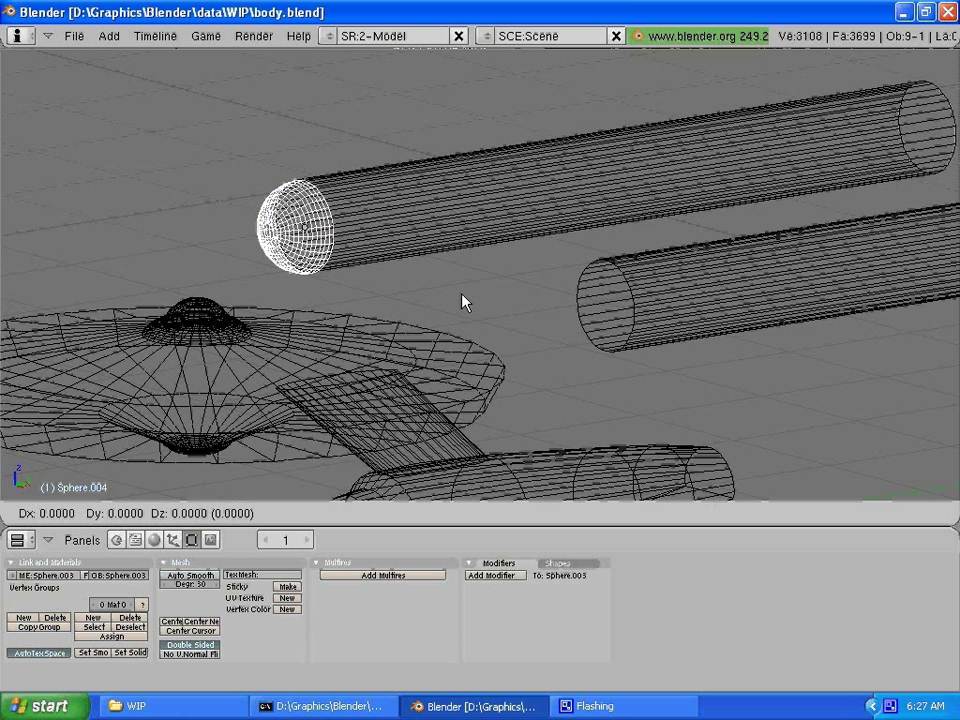
{"action": "key", "text": "x"}
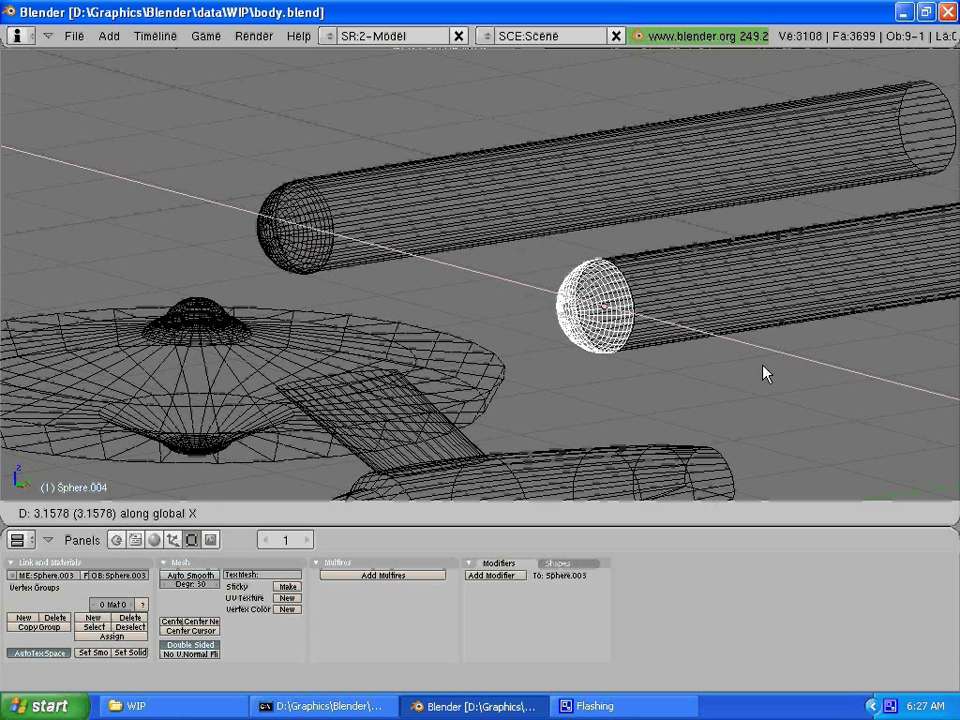
{"action": "left_click", "coordinate": [765, 373]}
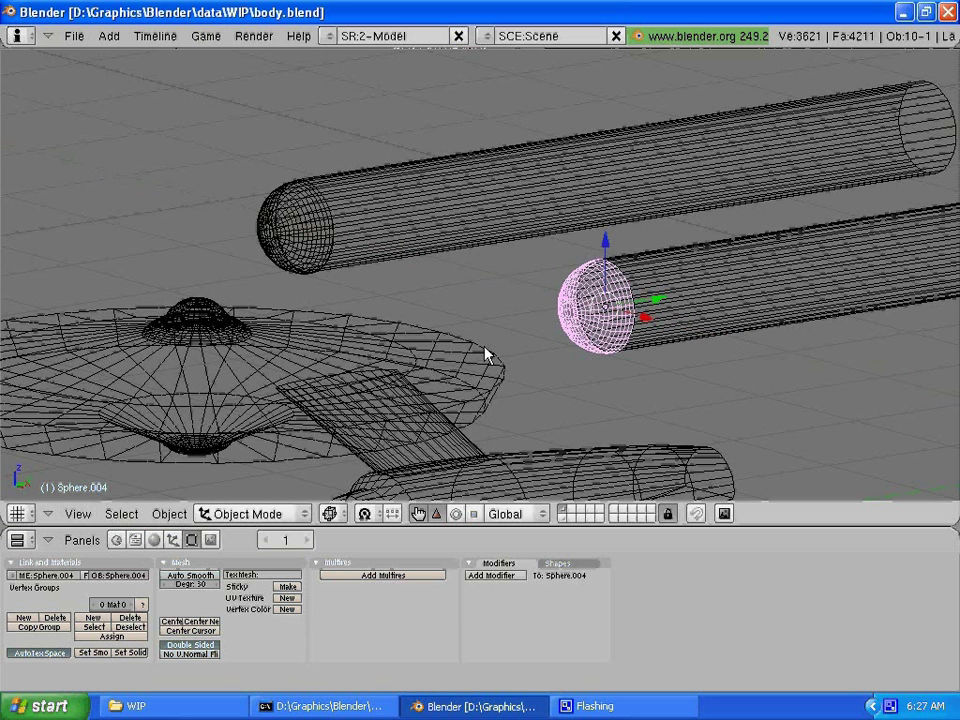
{"action": "key", "text": "KP_1"}
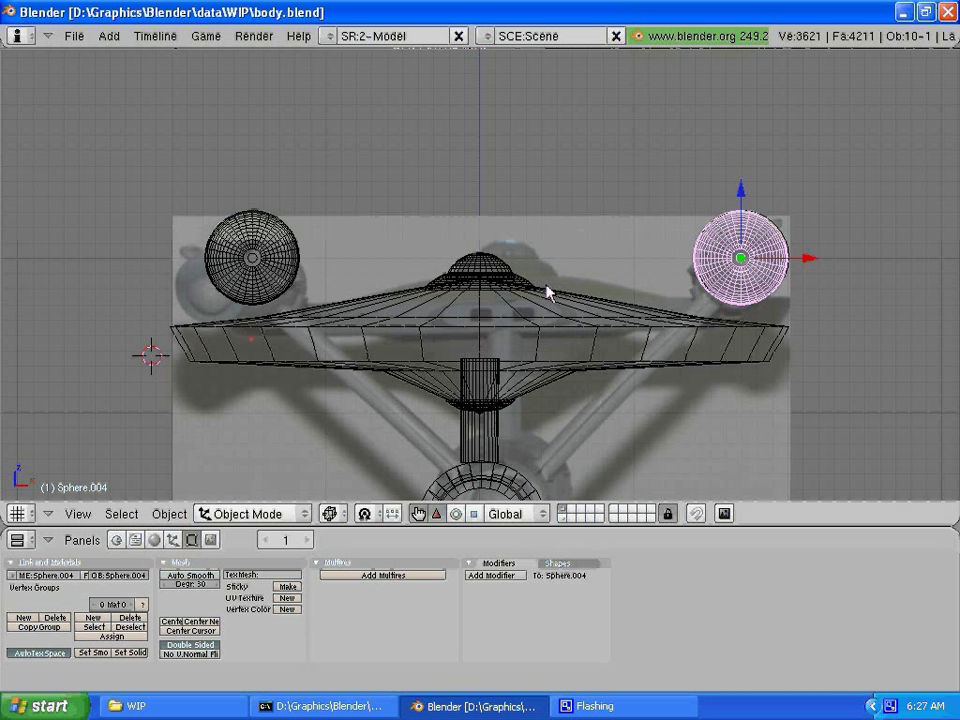
{"action": "middle_click_drag", "start_coordinate": [547, 291], "coordinate": [368, 273]}
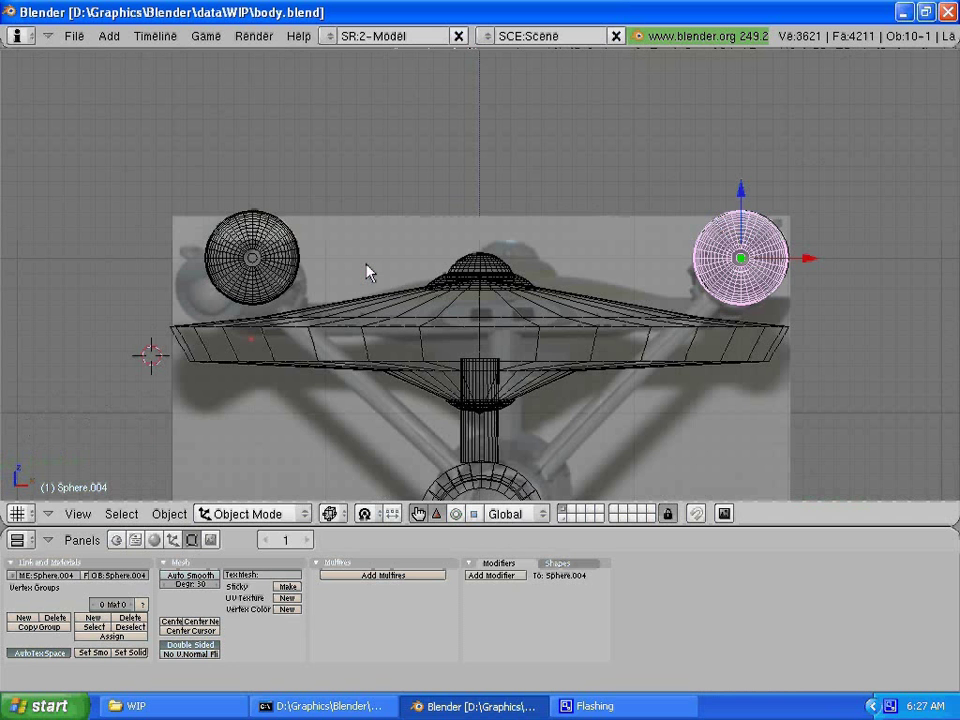
Step: In side view, select Cylinder.004 and knife-cut an exact-line edge loop across its rear end
{"action": "key", "text": "KP_3"}
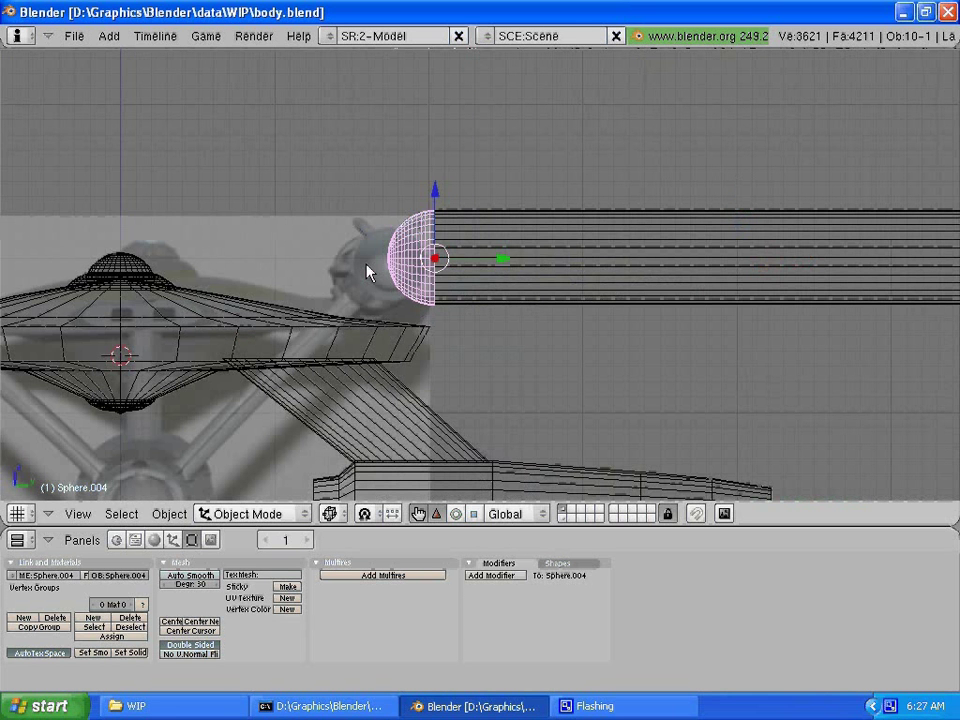
{"action": "scroll", "coordinate": [489, 330], "scroll_direction": "down", "scroll_amount": 2}
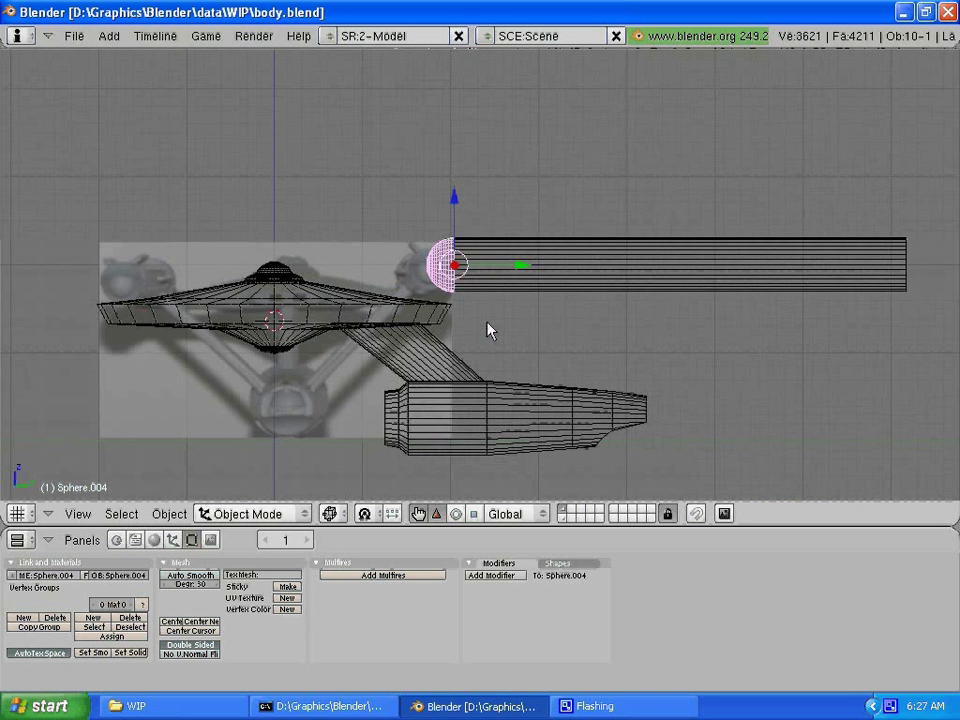
{"action": "right_click", "coordinate": [847, 265]}
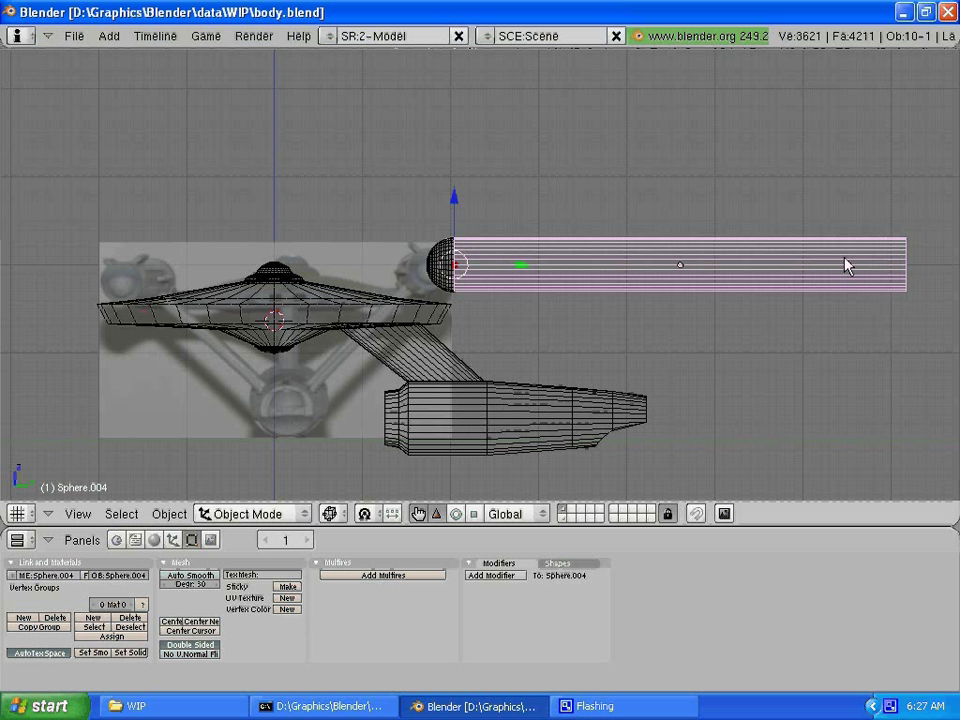
{"action": "right_click", "coordinate": [847, 265]}
{"action": "key", "text": "Tab"}
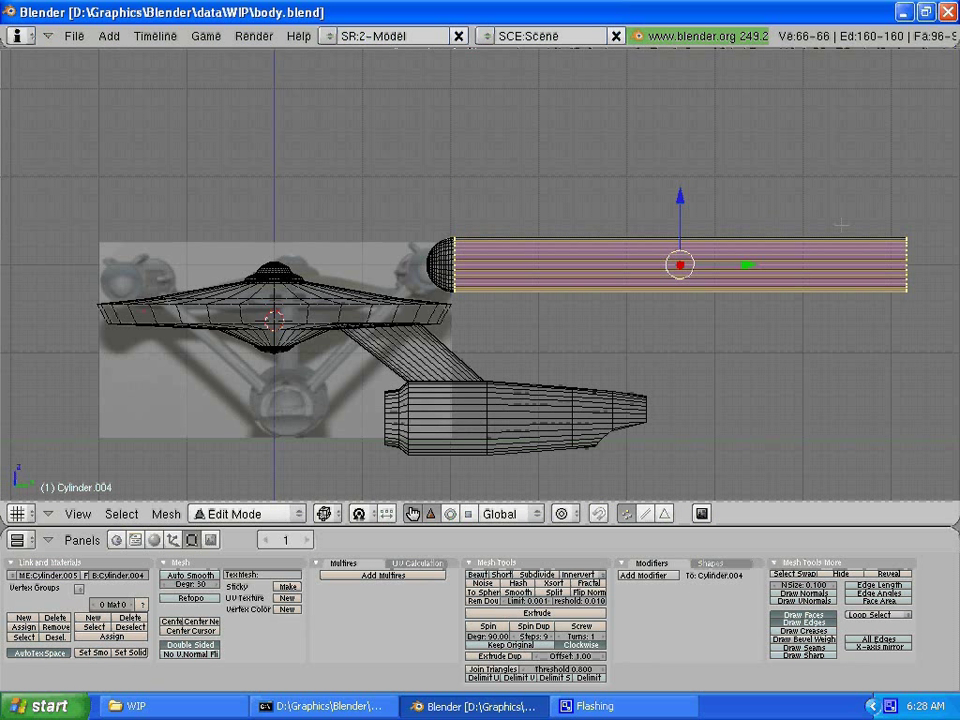
{"action": "key", "text": "shift+k"}
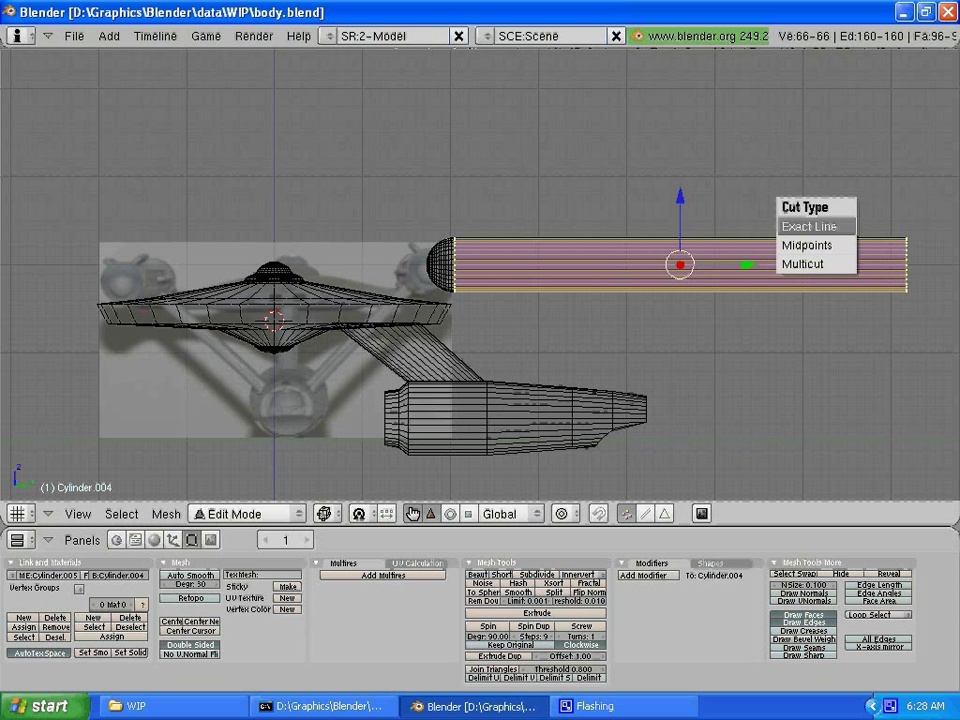
{"action": "left_click", "coordinate": [846, 221]}
{"action": "left_click_drag", "start_coordinate": [841, 225], "coordinate": [847, 303]}
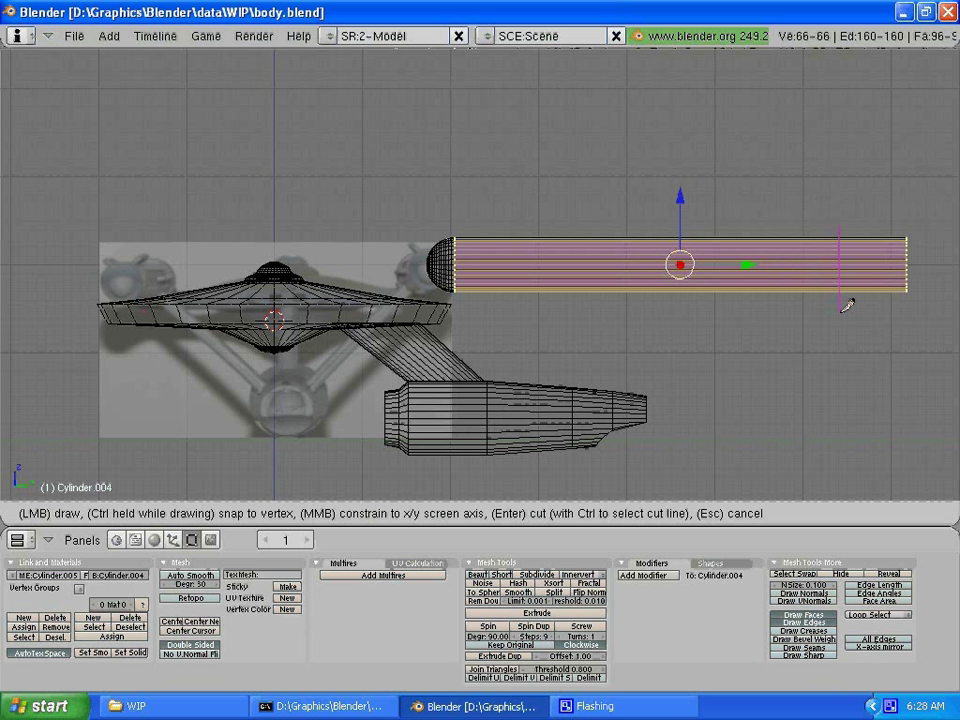
{"action": "key", "text": "Return"}
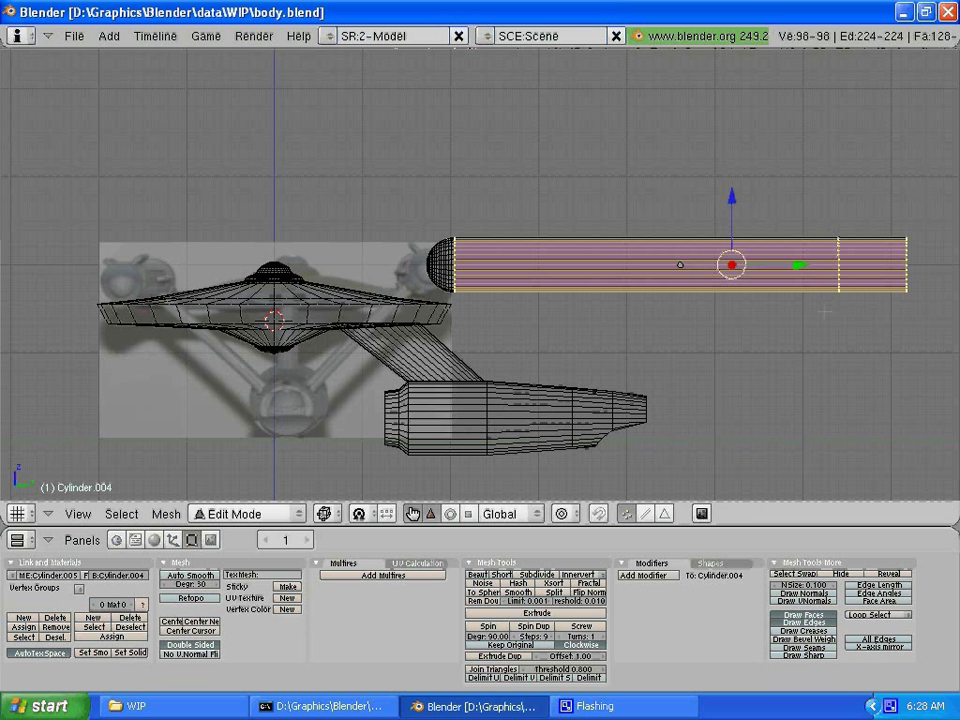
Step: Select the new rear edge loop and flatten it to zero scale along Y
{"action": "key", "text": "a"}
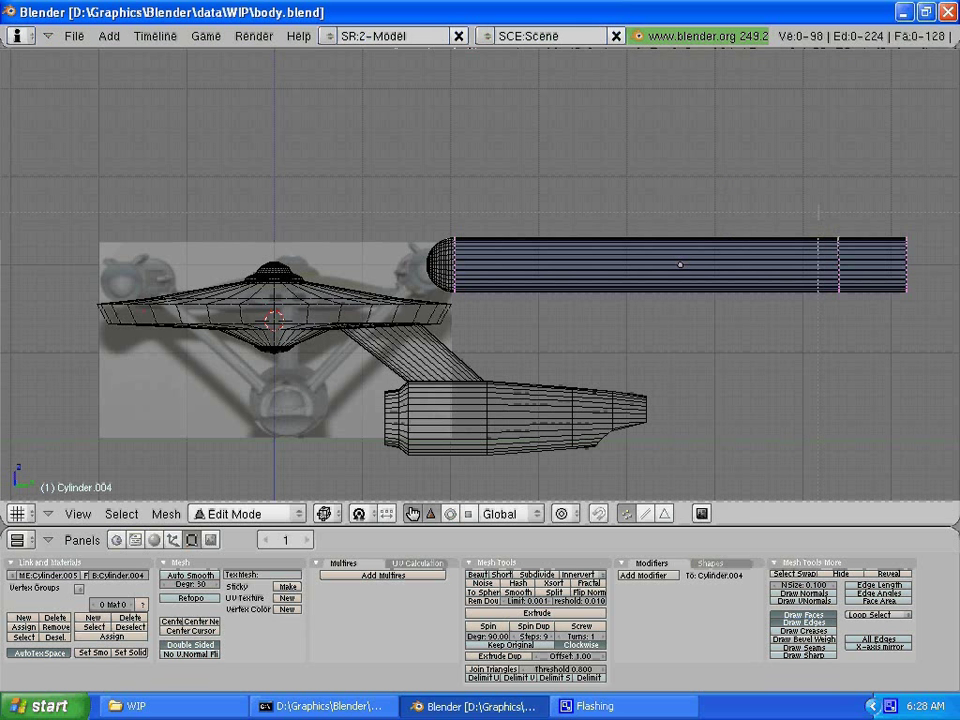
{"action": "left_click", "coordinate": [868, 313]}
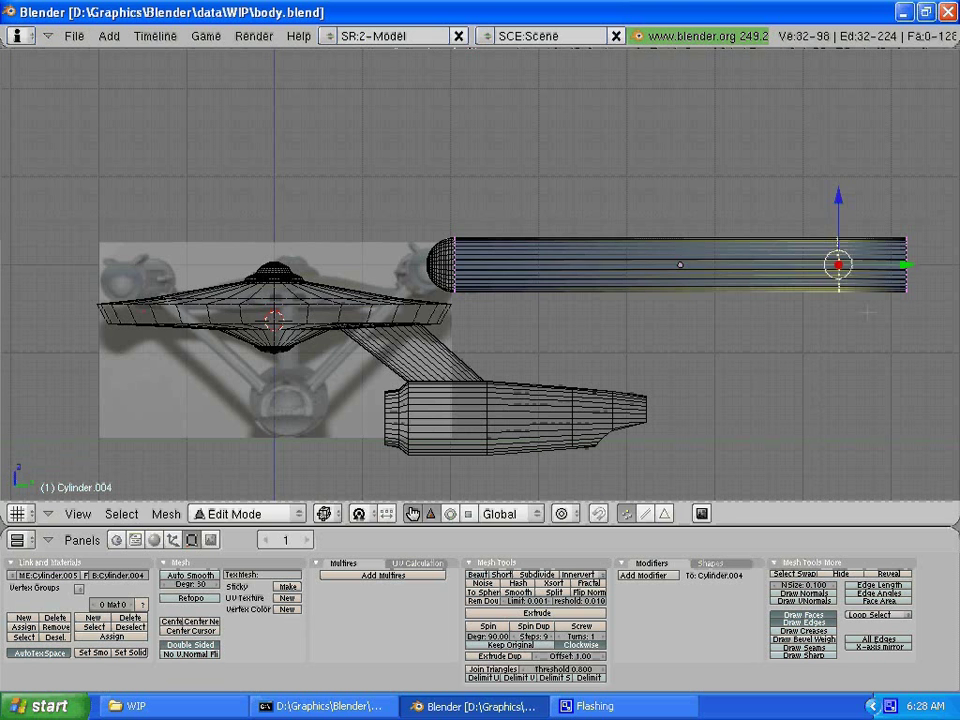
{"action": "type", "text": "sy"}
{"action": "type", "text": "0"}
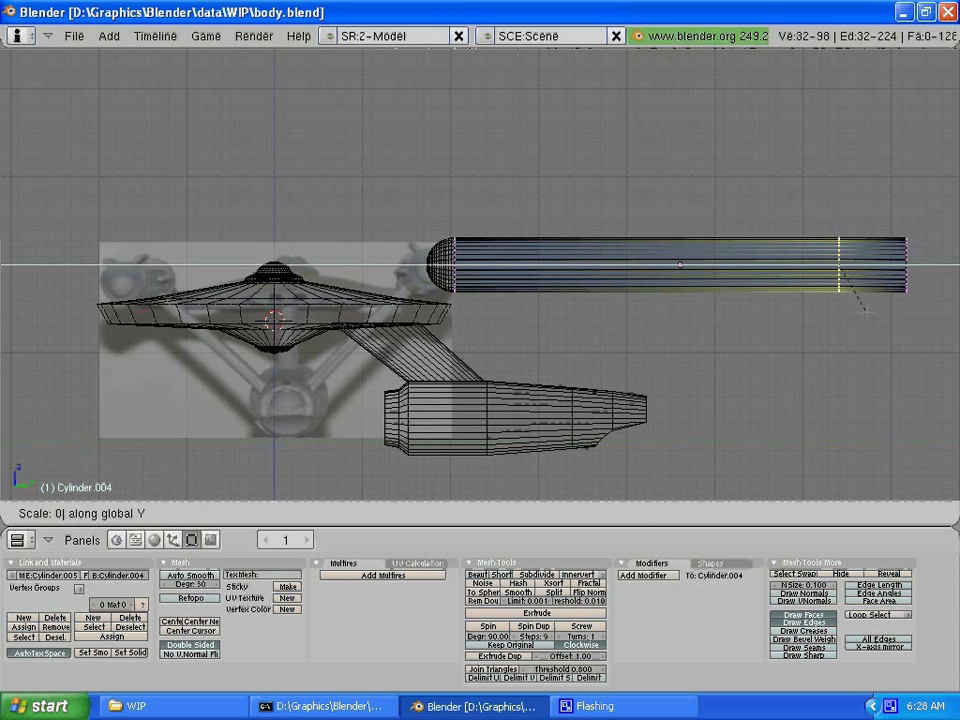
{"action": "key", "text": "Return"}
{"action": "scroll", "coordinate": [878, 337], "scroll_direction": "up", "scroll_amount": 2}
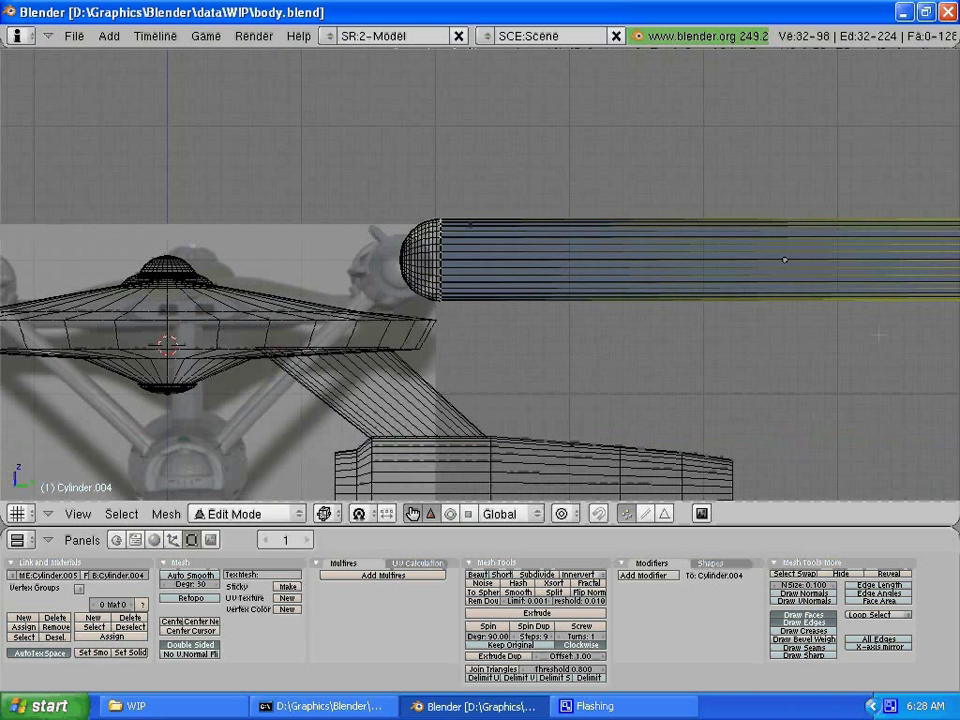
{"action": "scroll", "coordinate": [878, 337], "scroll_direction": "down", "scroll_amount": 2, "text": "shift"}
{"action": "scroll", "coordinate": [878, 337], "scroll_direction": "down", "scroll_amount": 5, "text": "ctrl"}
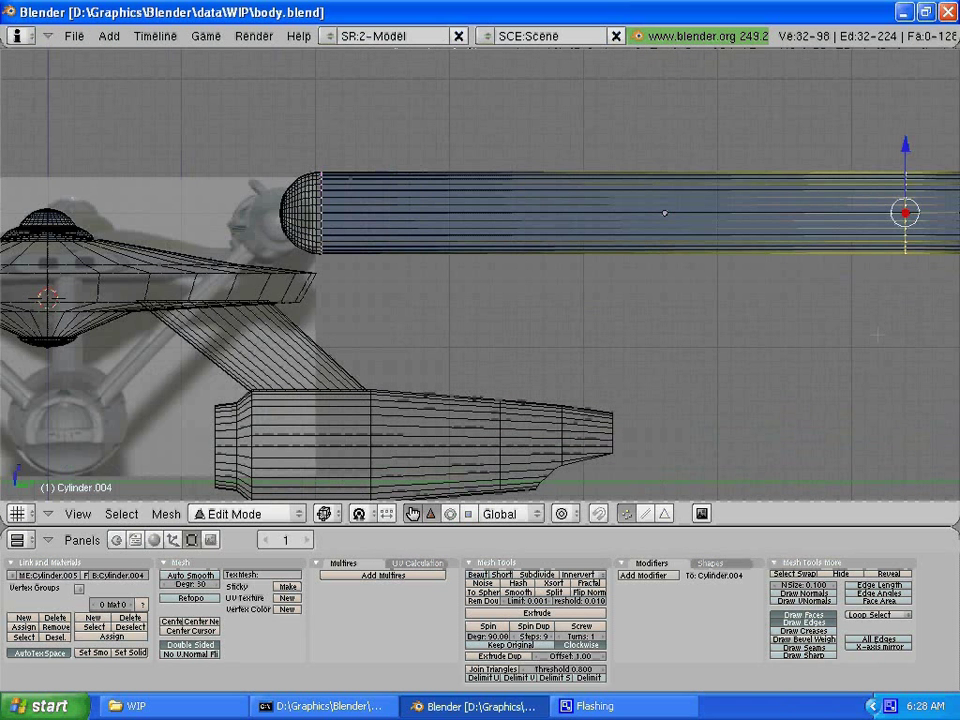
{"action": "scroll", "coordinate": [878, 337], "scroll_direction": "down", "scroll_amount": 10, "text": "ctrl"}
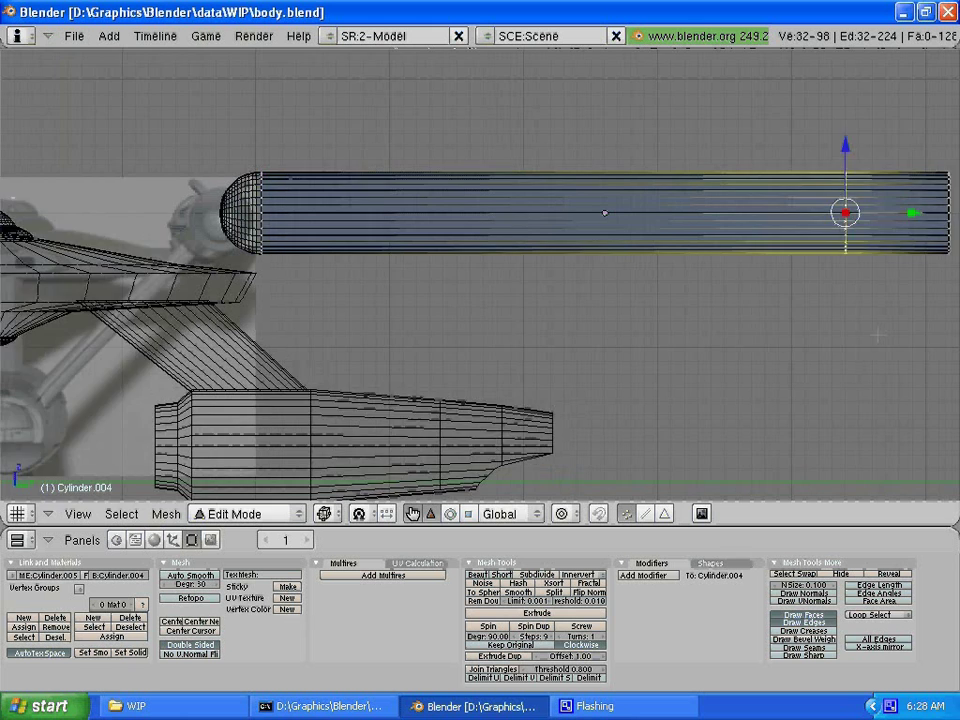
{"action": "scroll", "coordinate": [878, 337], "scroll_direction": "up", "scroll_amount": 2}
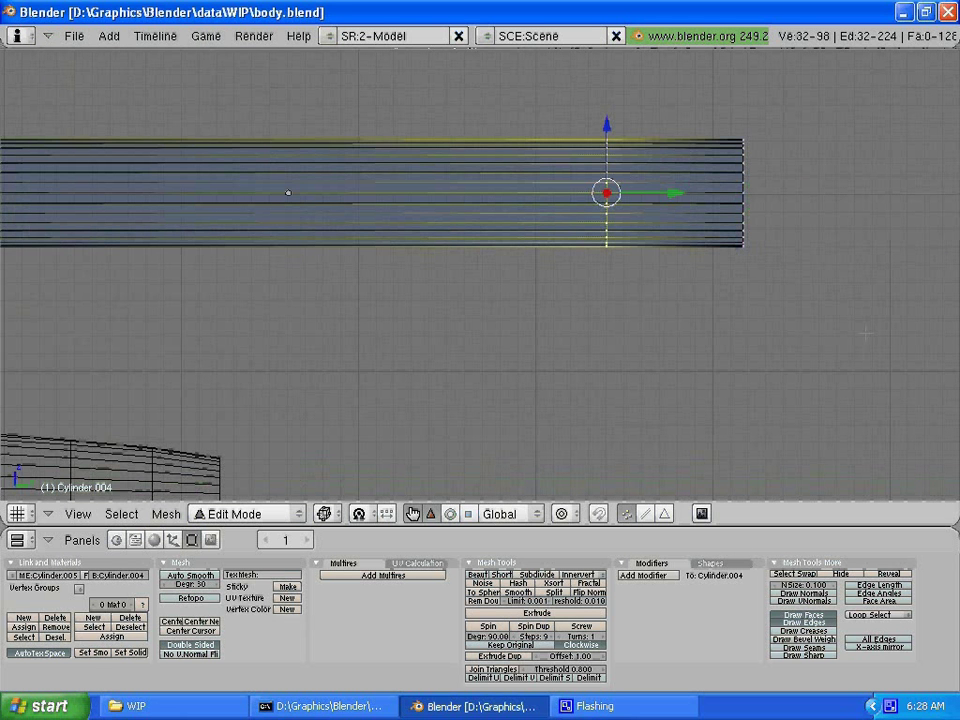
{"action": "scroll", "coordinate": [866, 333], "scroll_direction": "up", "scroll_amount": 1}
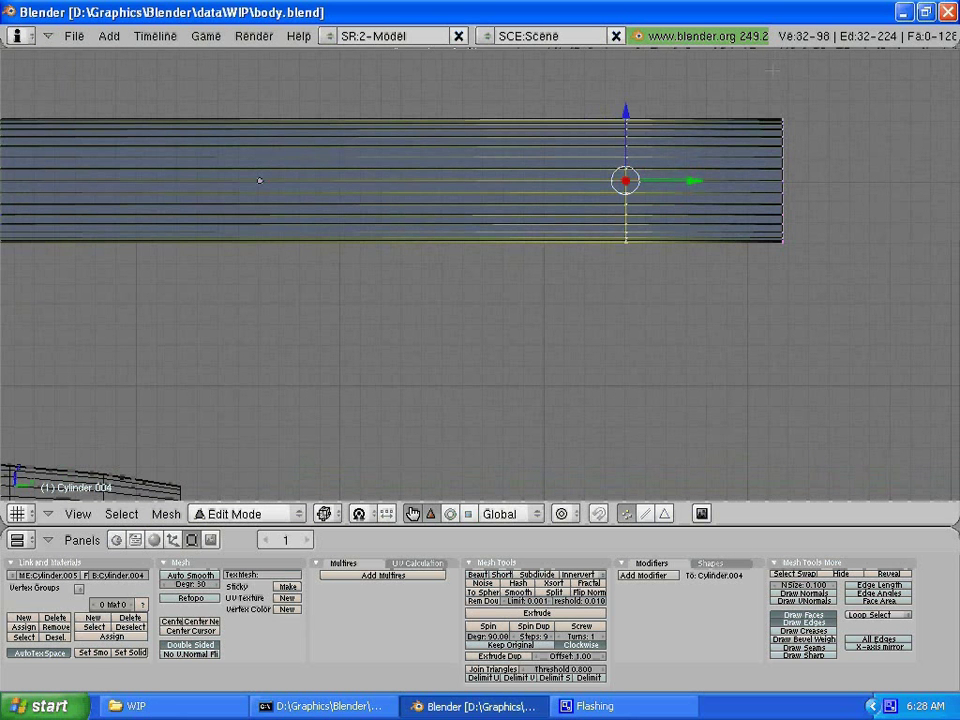
Step: Cut a curved exact-line knife path across the cylinder's rear section
{"action": "key", "text": "g"}
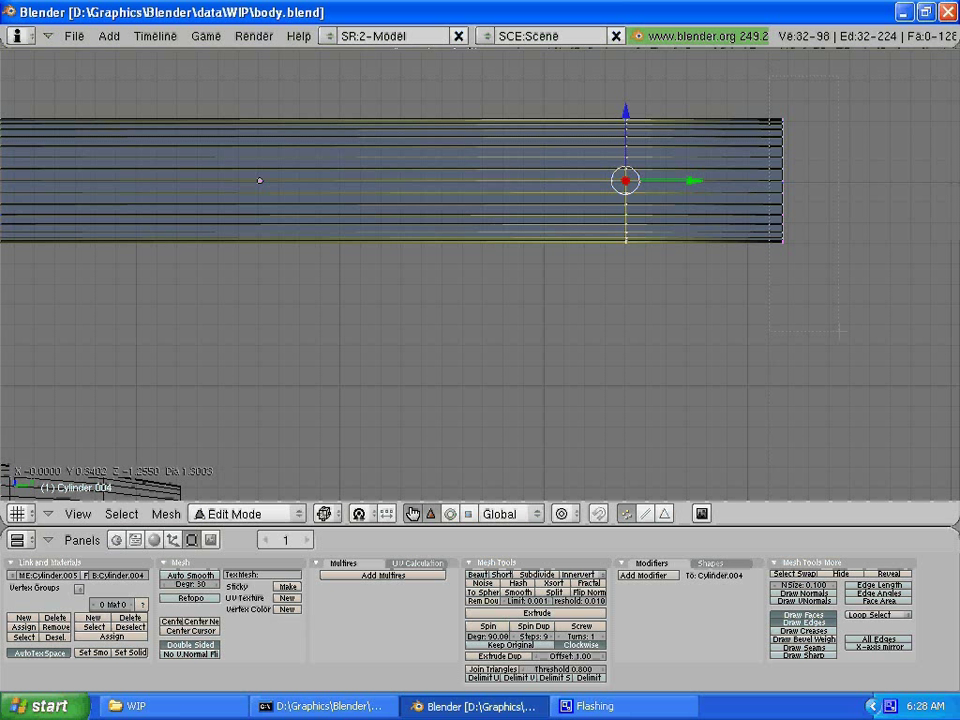
{"action": "left_click_drag", "start_coordinate": [840, 330], "coordinate": [840, 330]}
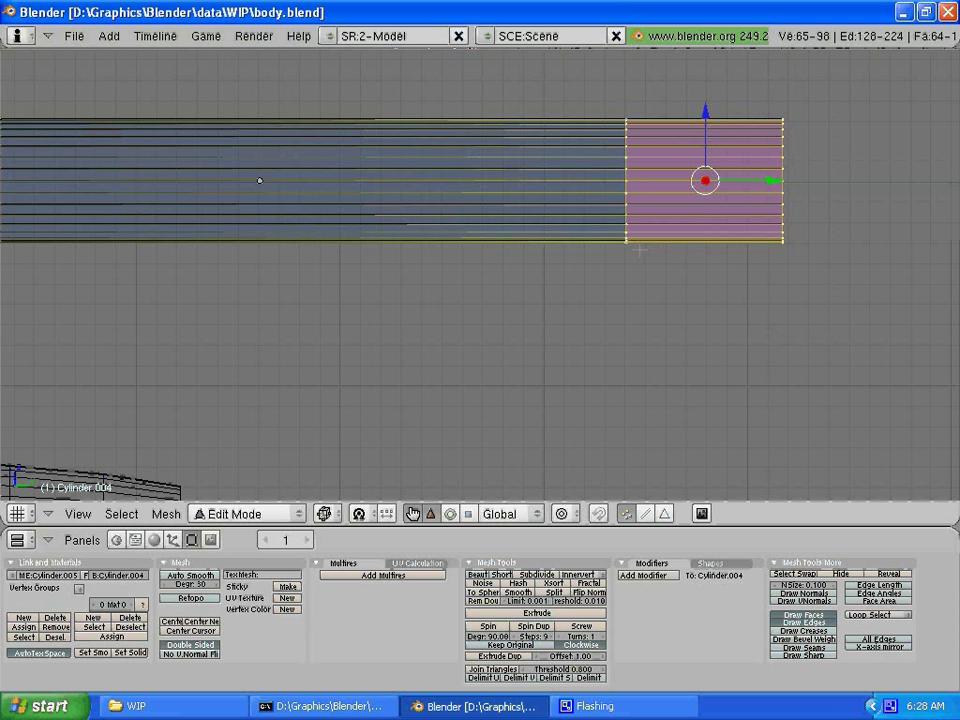
{"action": "key", "text": "shift+k"}
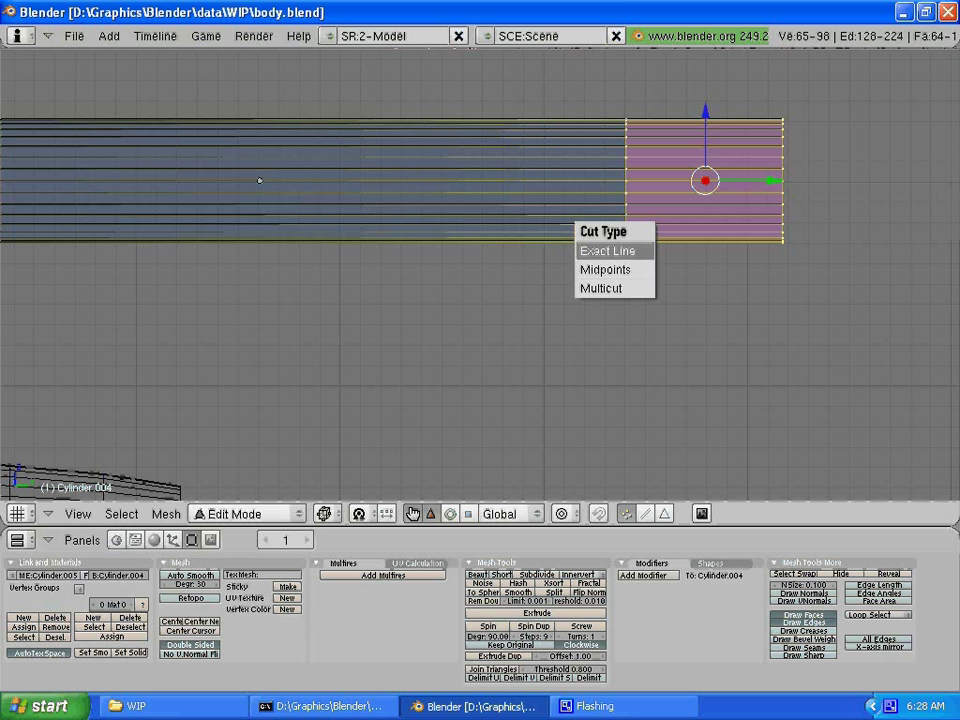
{"action": "left_click", "coordinate": [646, 250]}
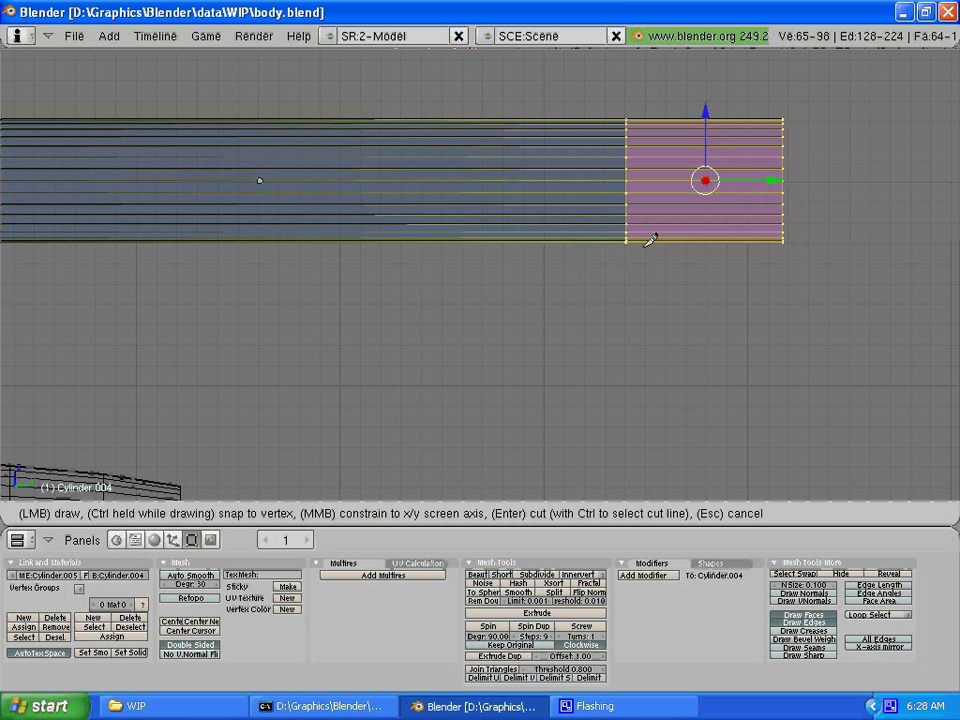
{"action": "mouse_move", "coordinate": [645, 244]}
{"action": "left_mouse_down"}
{"action": "mouse_move", "coordinate": [670, 200]}
{"action": "mouse_move", "coordinate": [735, 150]}
{"action": "mouse_move", "coordinate": [796, 145]}
{"action": "left_mouse_up"}
{"action": "key", "text": "Return"}
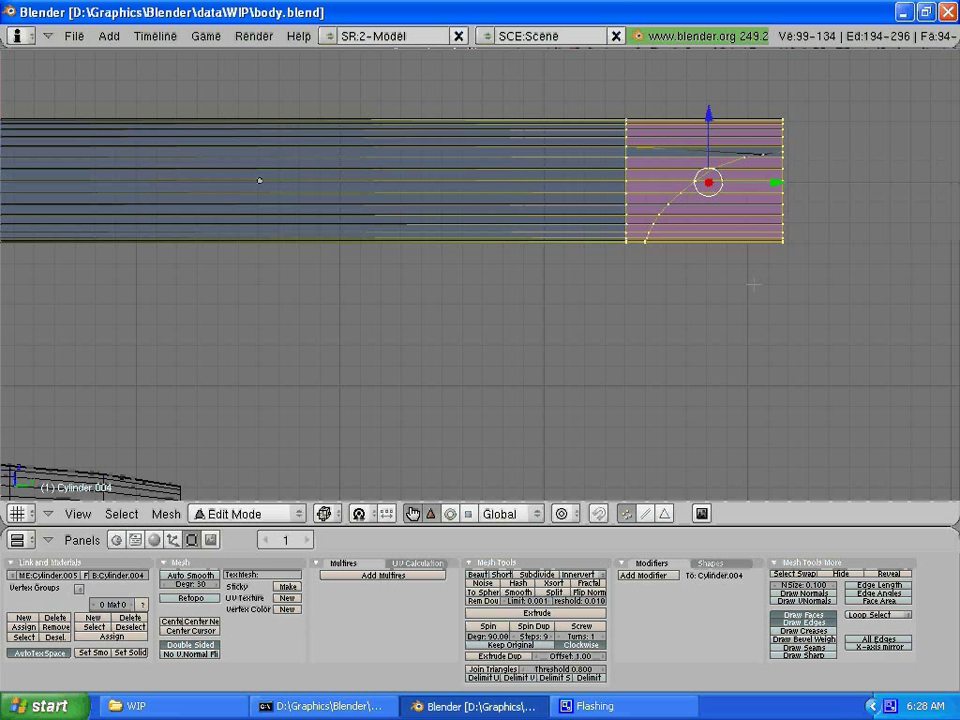
Step: Toggle out of and back into Edit Mode, deselect all, and zoom on the cut
{"action": "key", "text": "Tab"}
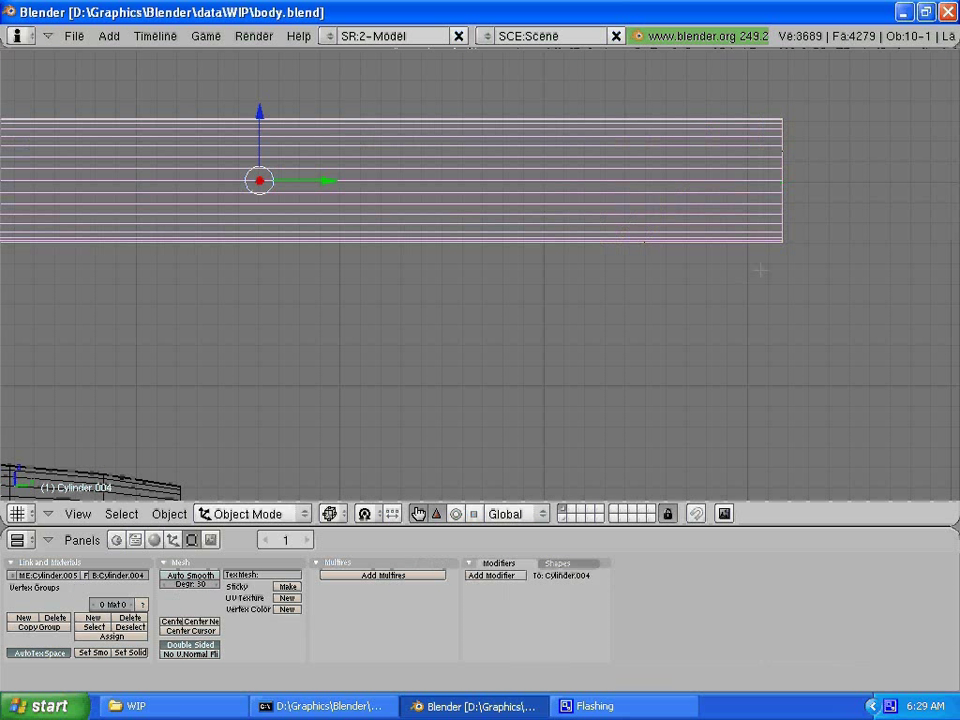
{"action": "key", "text": "Tab"}
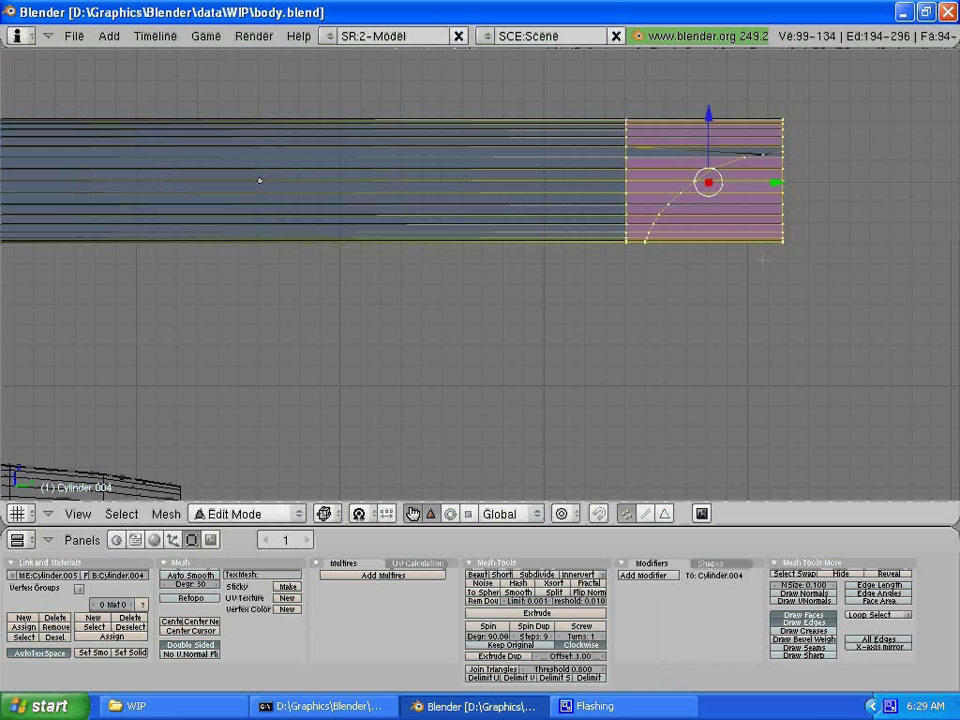
{"action": "key", "text": "a"}
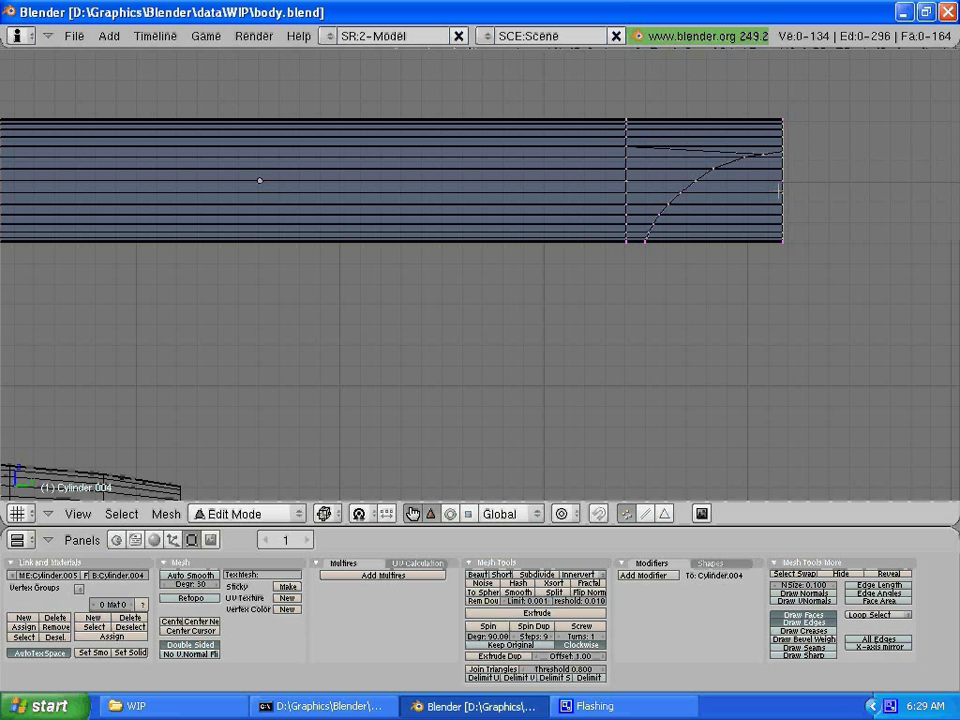
{"action": "scroll", "coordinate": [779, 190], "scroll_direction": "up", "scroll_amount": 2}
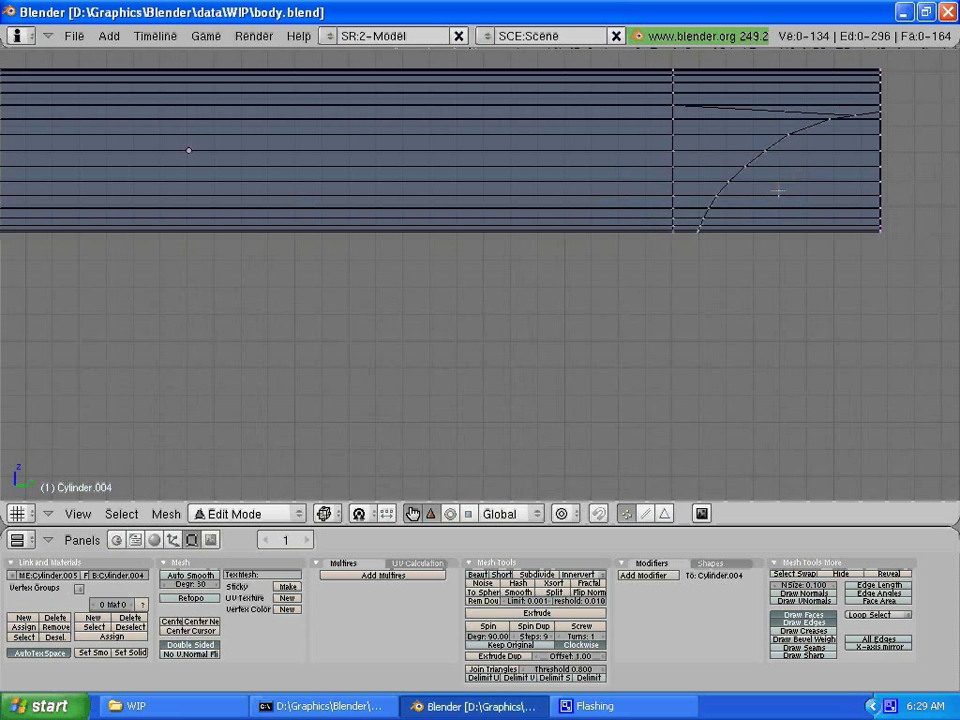
{"action": "scroll", "coordinate": [779, 190], "scroll_direction": "down", "scroll_amount": 1}
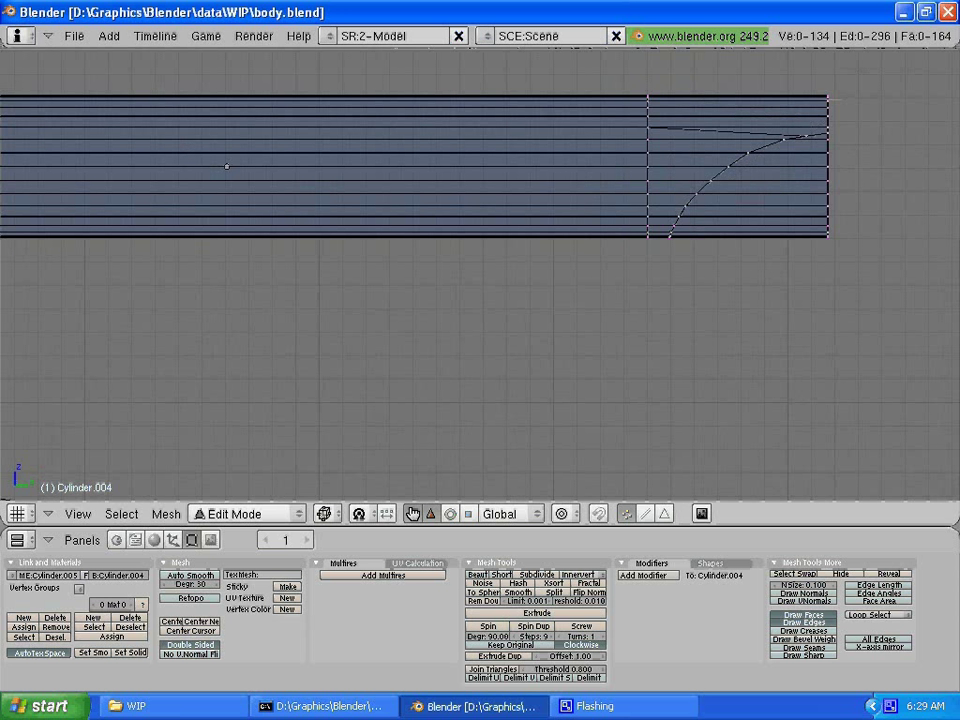
{"action": "scroll", "coordinate": [480, 270], "scroll_direction": "up", "scroll_amount": 1}
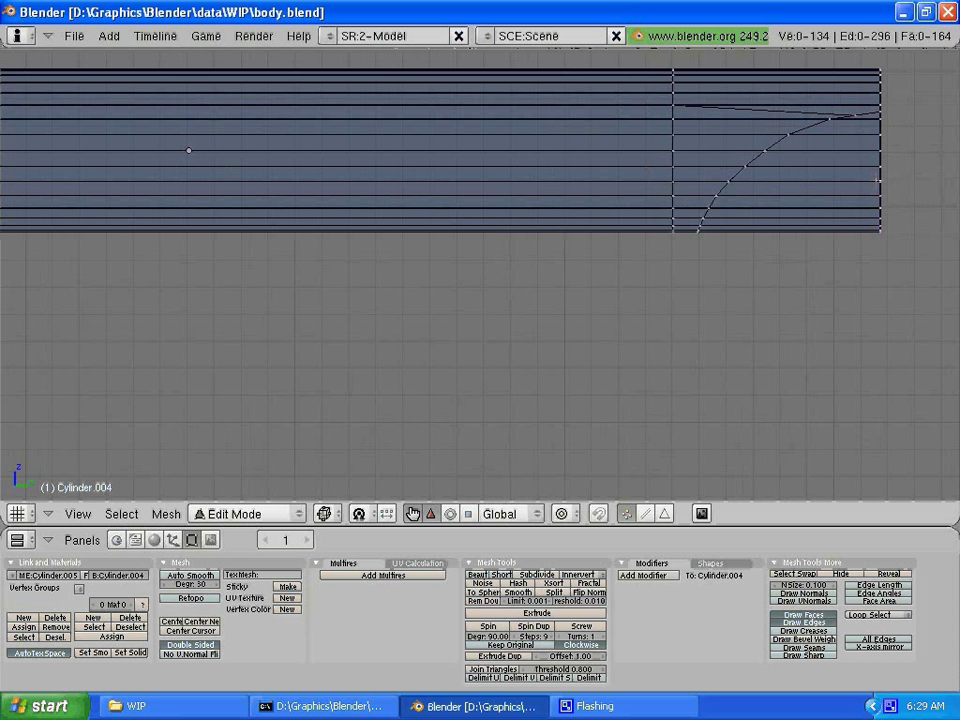
{"action": "scroll", "coordinate": [873, 181], "scroll_direction": "up", "scroll_amount": 1, "text": "shift"}
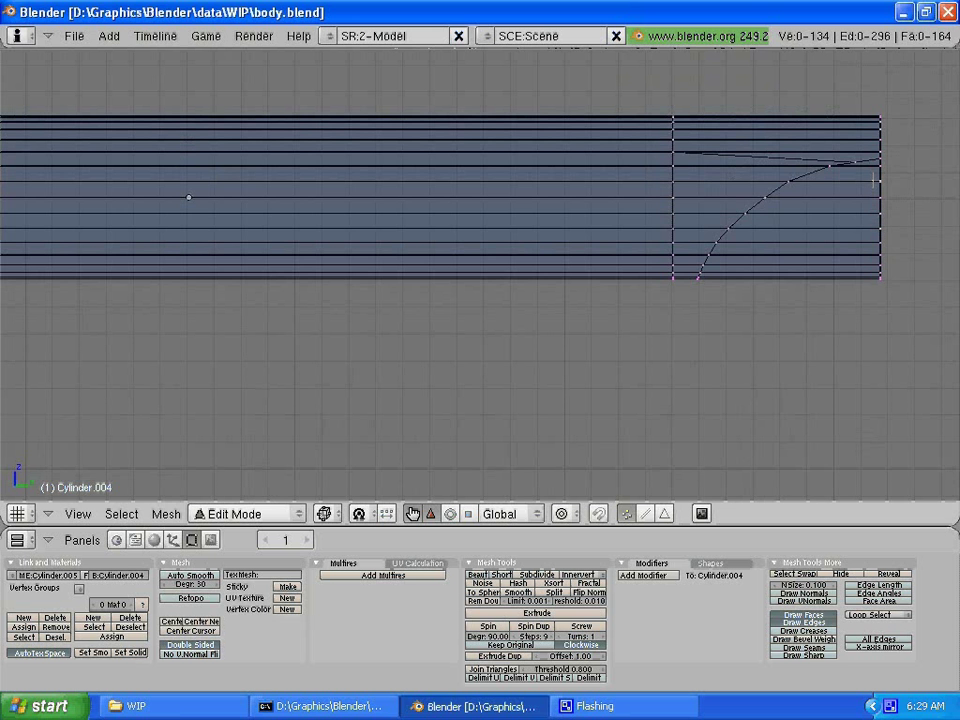
{"action": "scroll", "coordinate": [873, 181], "scroll_direction": "up", "scroll_amount": 1, "text": "shift"}
{"action": "scroll", "coordinate": [873, 181], "scroll_direction": "down", "scroll_amount": 3, "text": "ctrl"}
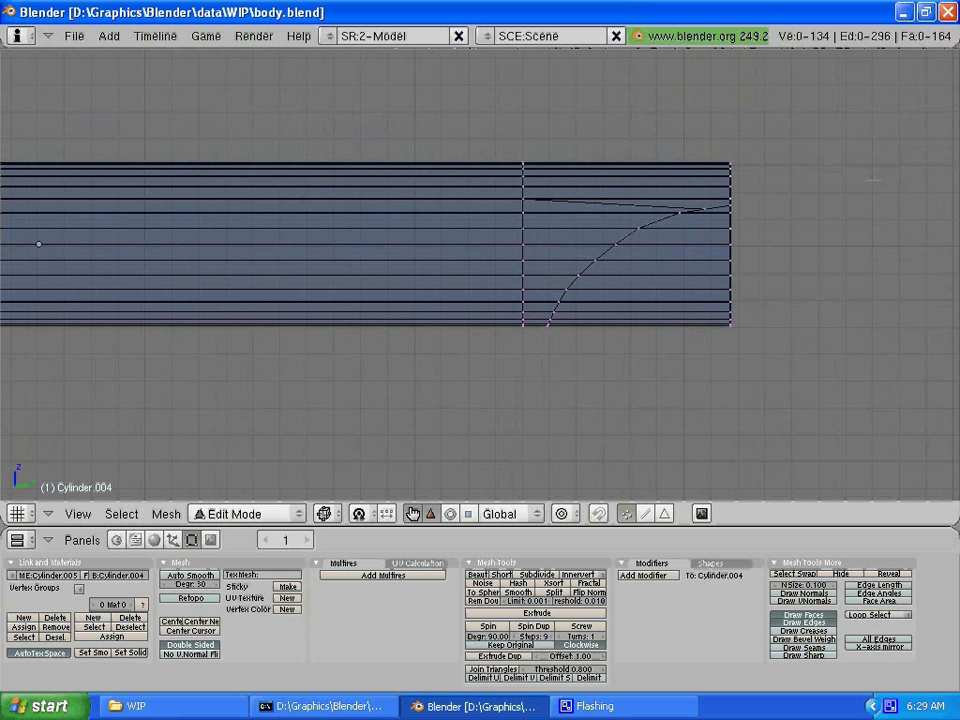
{"action": "scroll", "coordinate": [873, 181], "scroll_direction": "down", "scroll_amount": 2, "text": "ctrl"}
{"action": "scroll", "coordinate": [873, 181], "scroll_direction": "up", "scroll_amount": 3}
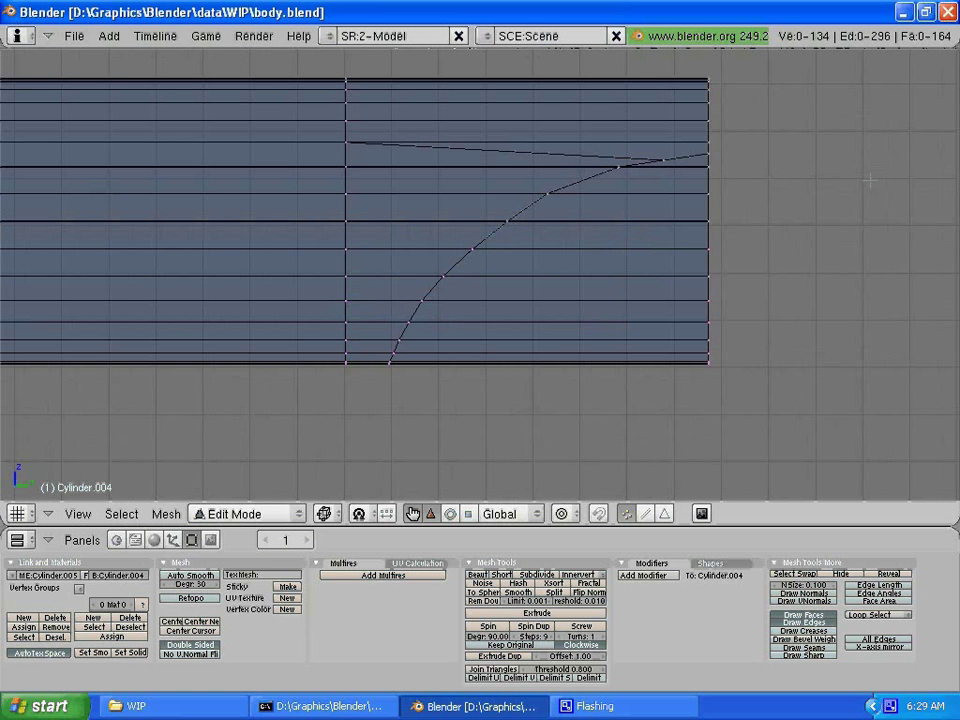
{"action": "scroll", "coordinate": [870, 181], "scroll_direction": "down", "scroll_amount": 1}
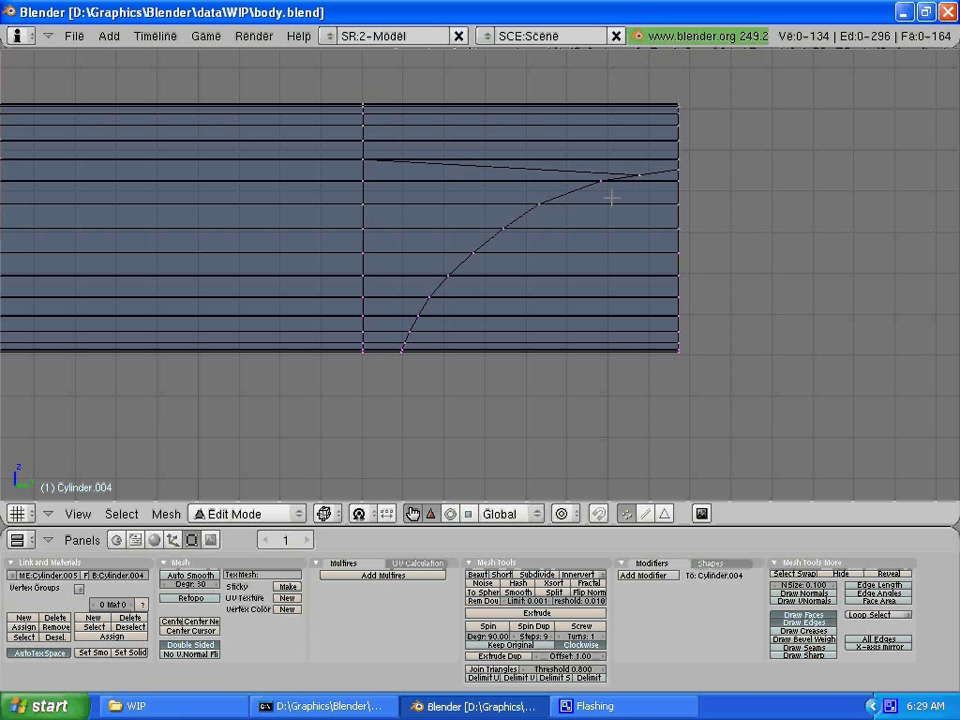
Step: Circle-select the rear-edge vertices below the curved cut and delete them
{"action": "key", "text": "b"}
{"action": "key", "text": "b"}
{"action": "left_click_drag", "start_coordinate": [658, 148], "coordinate": [680, 348]}
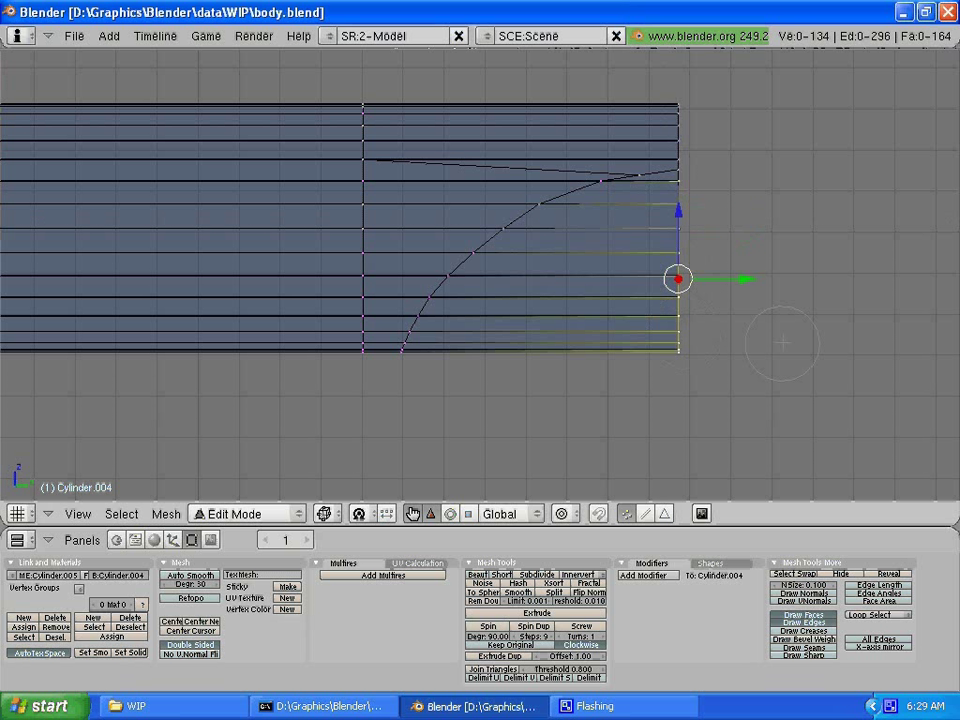
{"action": "key", "text": "Escape"}
{"action": "key", "text": "x"}
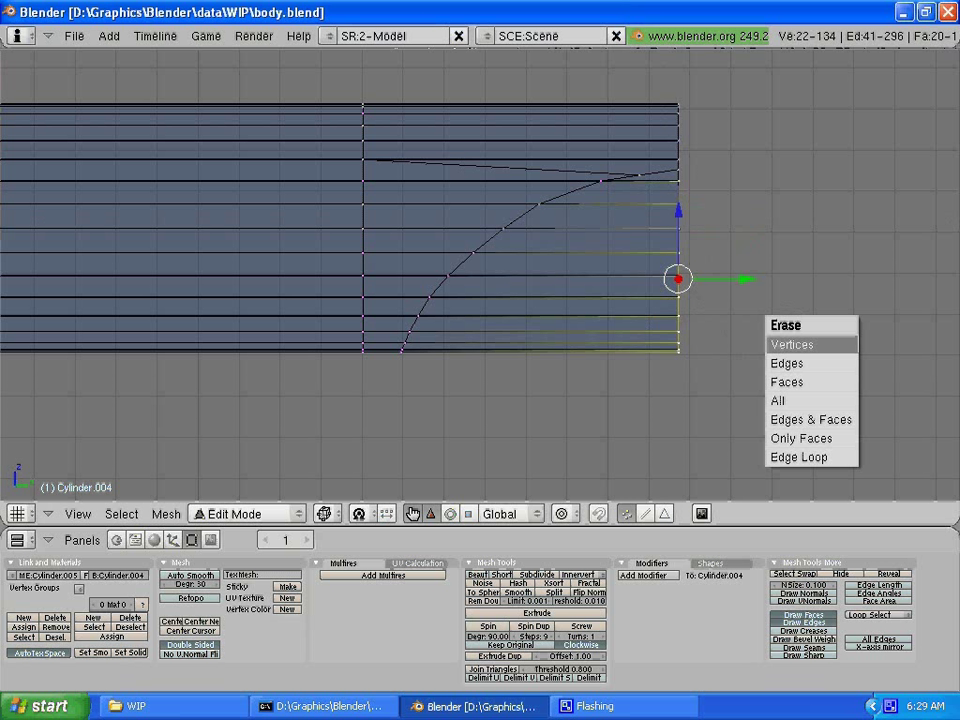
{"action": "left_click", "coordinate": [812, 344]}
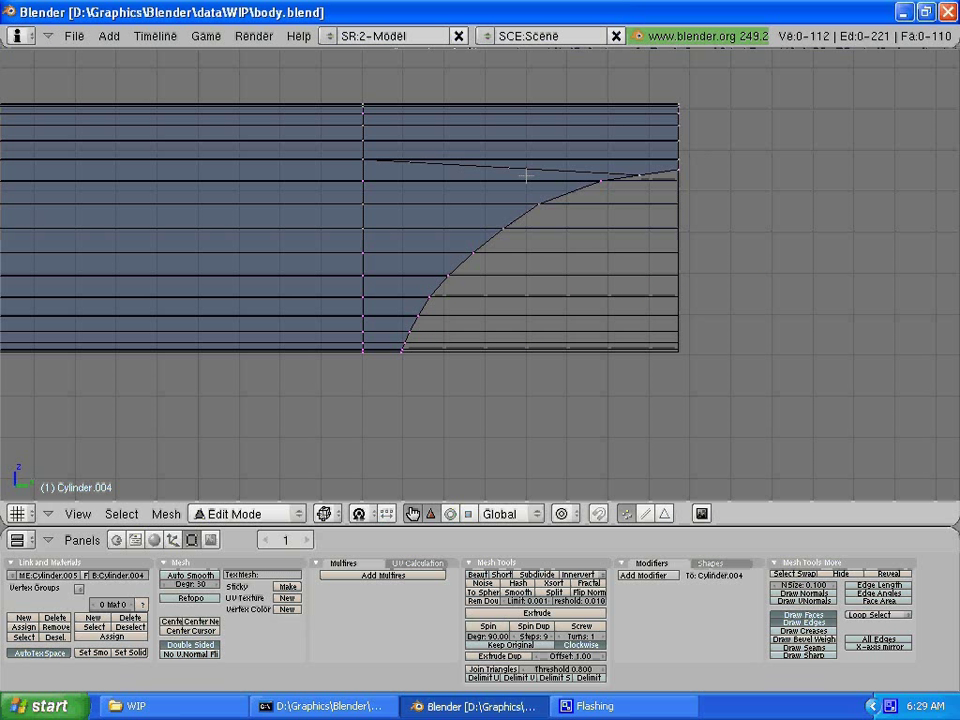
{"action": "mouse_move", "coordinate": [525, 176]}
{"action": "middle_mouse_down"}
{"action": "mouse_move", "coordinate": [488, 151]}
{"action": "mouse_move", "coordinate": [470, 170]}
{"action": "mouse_move", "coordinate": [480, 154]}
{"action": "mouse_move", "coordinate": [552, 173]}
{"action": "mouse_move", "coordinate": [532, 158]}
{"action": "middle_mouse_up"}
{"action": "key", "text": "KP_1"}
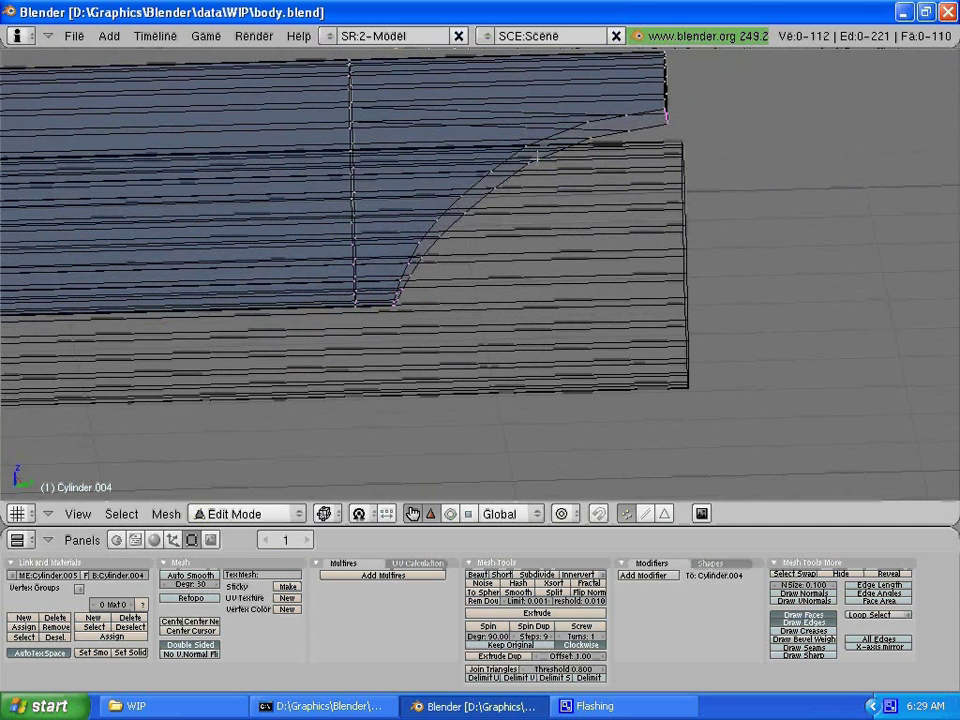
{"action": "scroll", "coordinate": [544, 172], "scroll_direction": "down", "scroll_amount": 1}
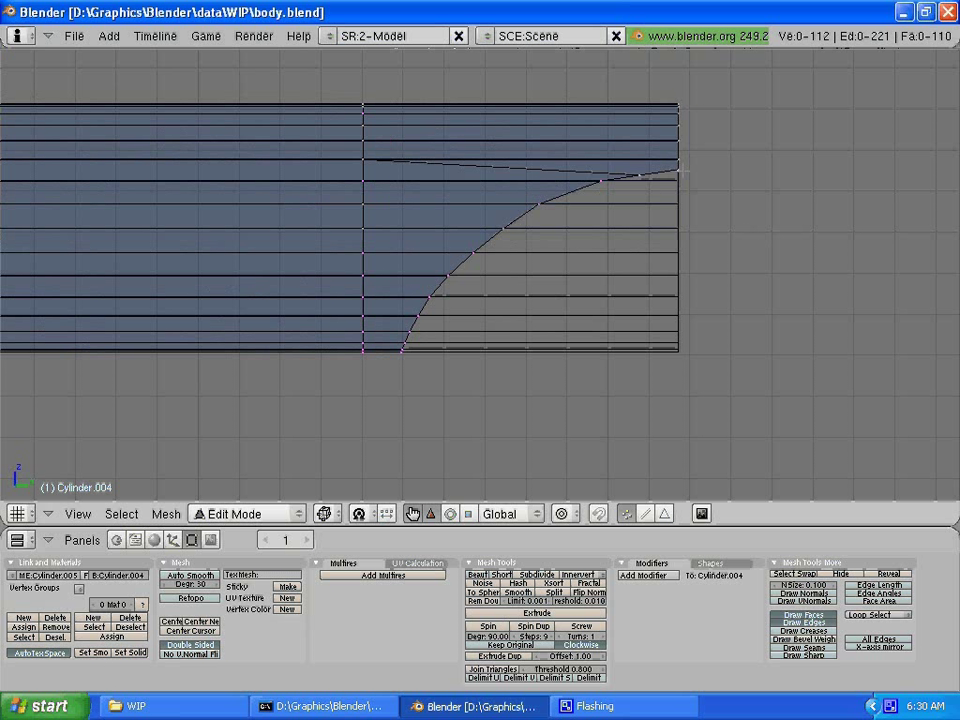
{"action": "key", "text": "a"}
{"action": "key", "text": "a"}
{"action": "key", "text": "b"}
{"action": "key", "text": "b"}
{"action": "left_click", "coordinate": [676, 186]}
{"action": "key", "text": "Escape"}
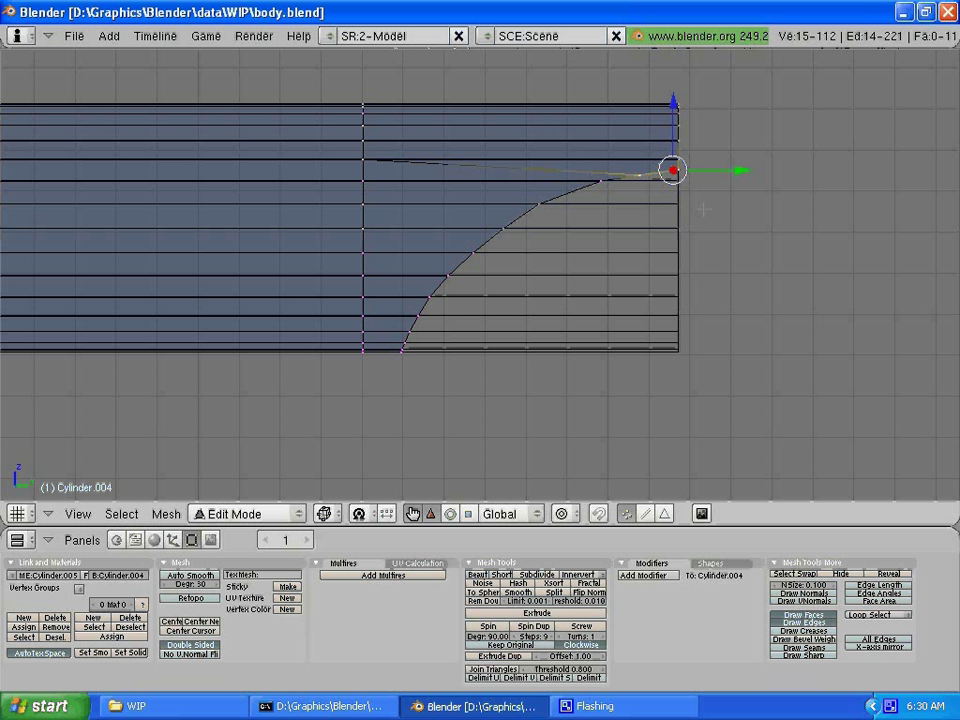
{"action": "key", "text": "f"}
{"action": "key", "text": "a"}
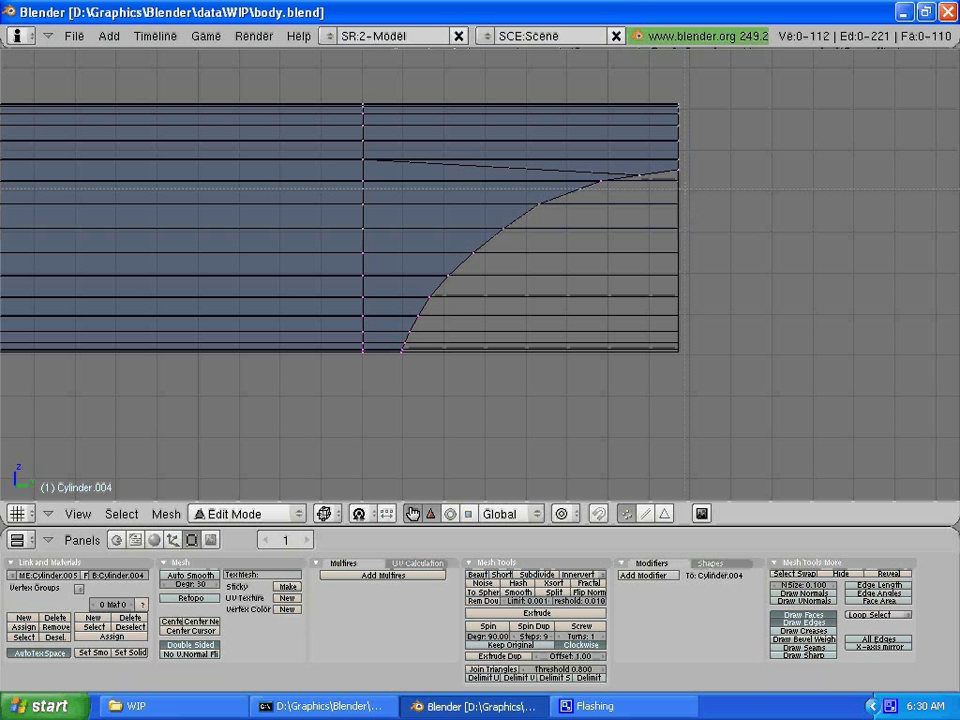
{"action": "left_click_drag", "start_coordinate": [655, 92], "coordinate": [719, 211]}
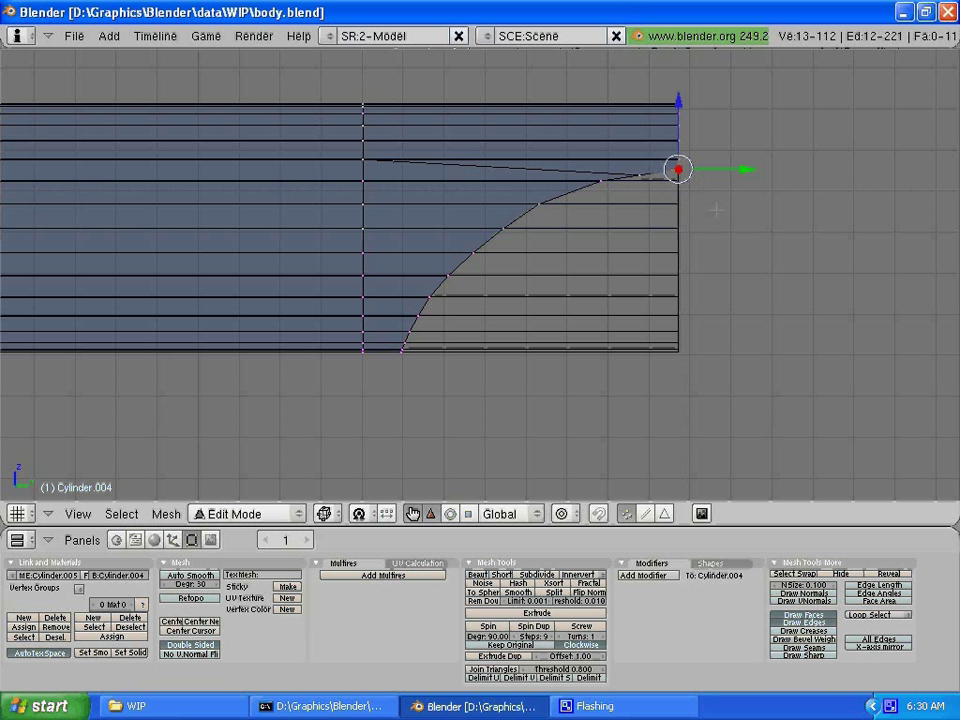
{"action": "key", "text": "f"}
{"action": "key", "text": "a"}
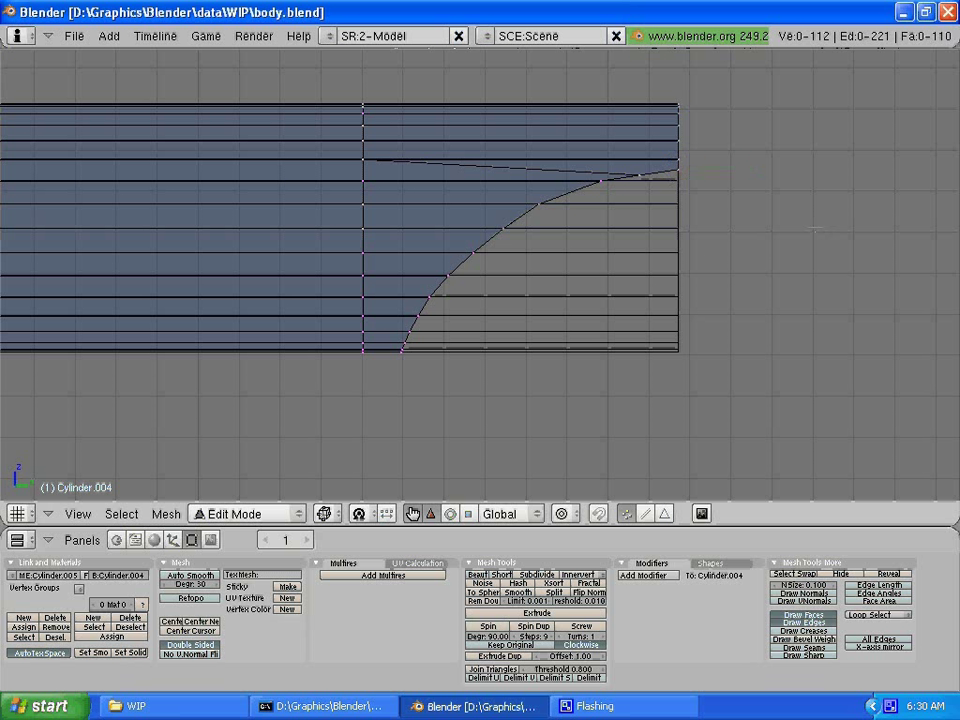
{"action": "middle_click_drag", "start_coordinate": [815, 230], "coordinate": [808, 206]}
{"action": "key", "text": "KP_3"}
{"action": "key", "text": "b"}
{"action": "key", "text": "b"}
{"action": "left_click", "coordinate": [624, 166]}
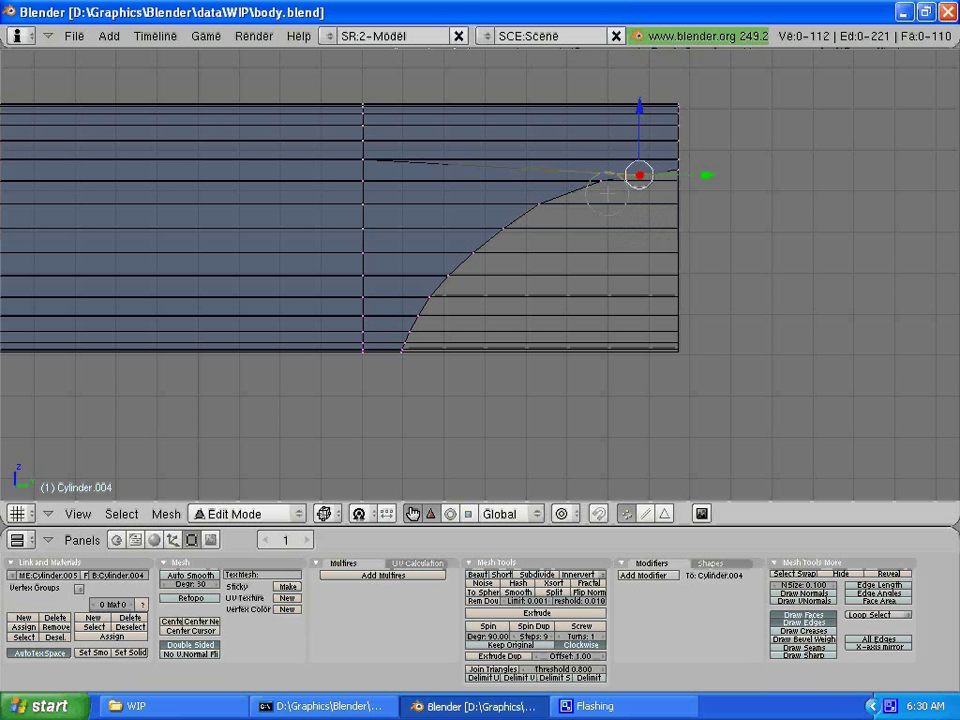
Step: Fill the first two faces at the top of the curved cut
{"action": "left_click", "coordinate": [602, 181]}
{"action": "key", "text": "Escape"}
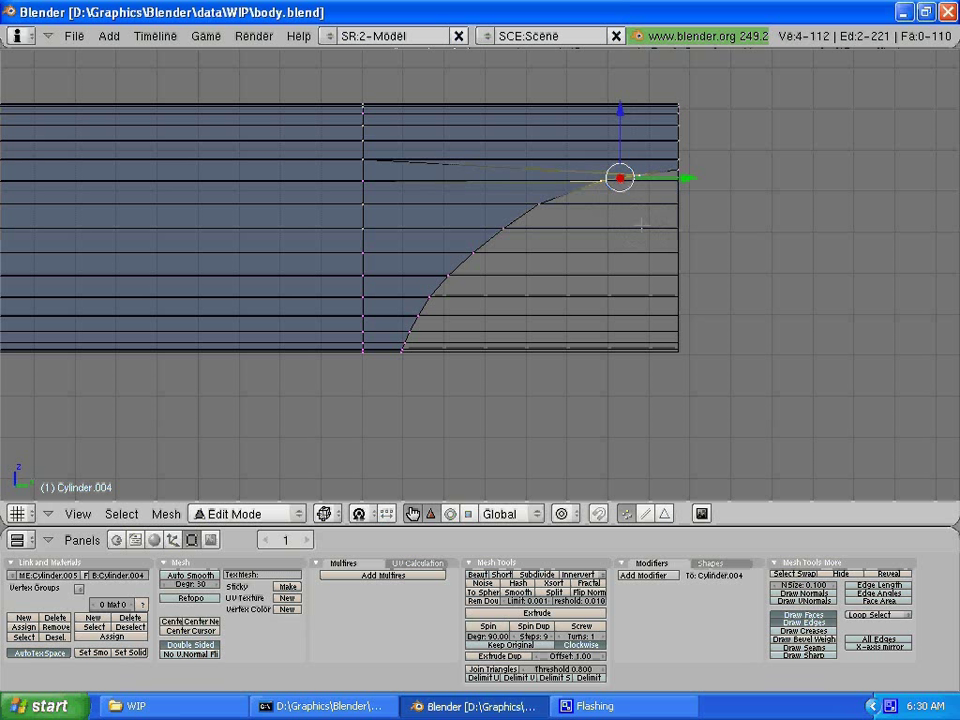
{"action": "key", "text": "f"}
{"action": "key", "text": "a"}
{"action": "key", "text": "b"}
{"action": "key", "text": "b"}
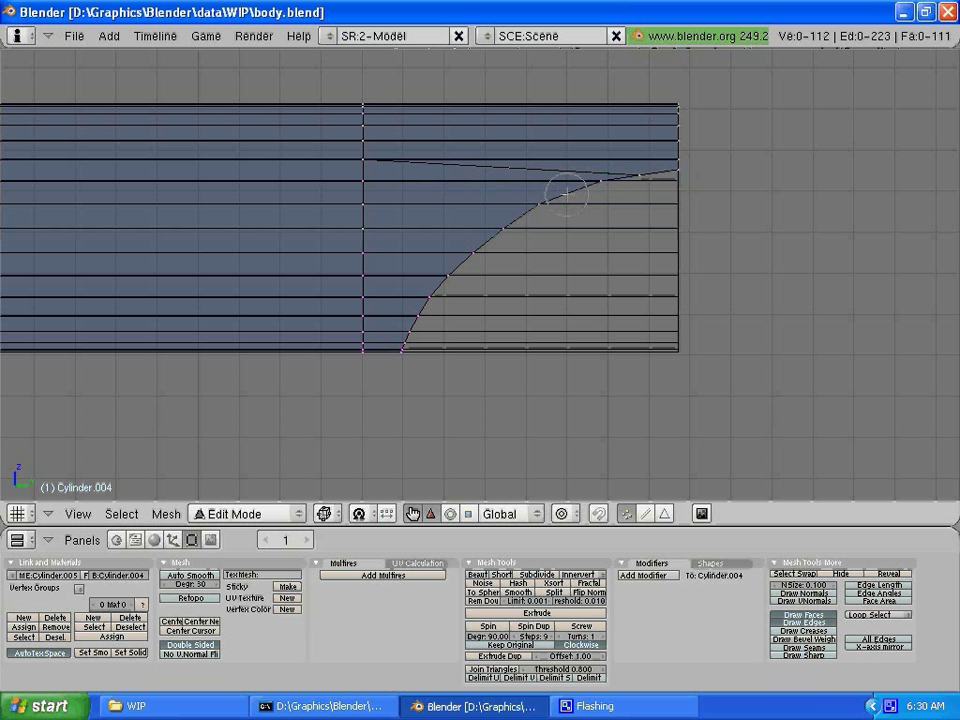
{"action": "left_click", "coordinate": [596, 187]}
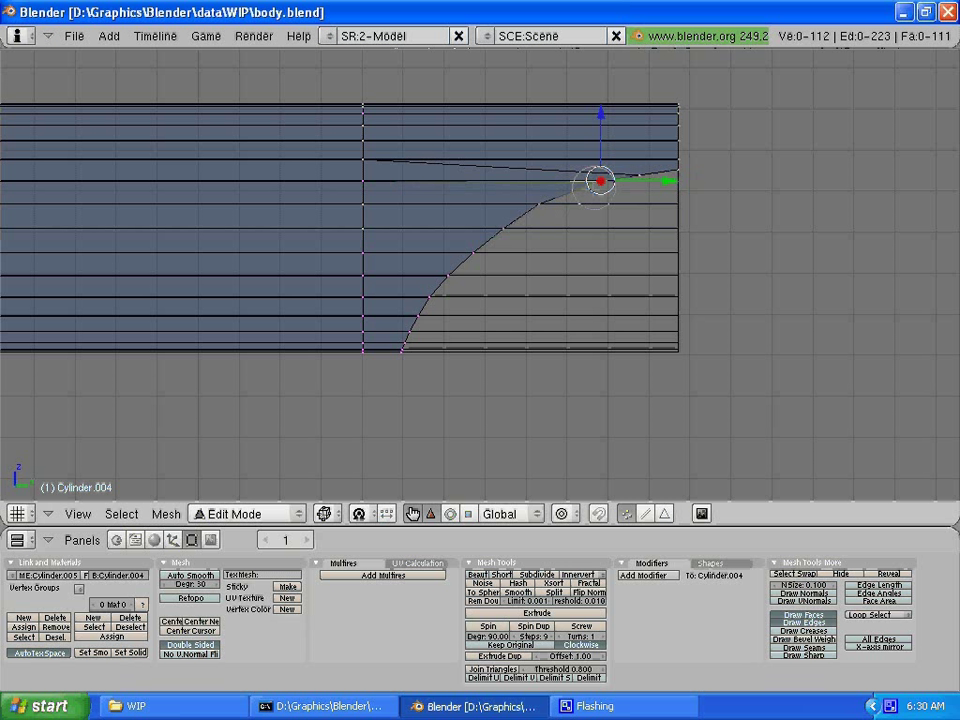
{"action": "left_click_drag", "start_coordinate": [557, 212], "coordinate": [594, 232]}
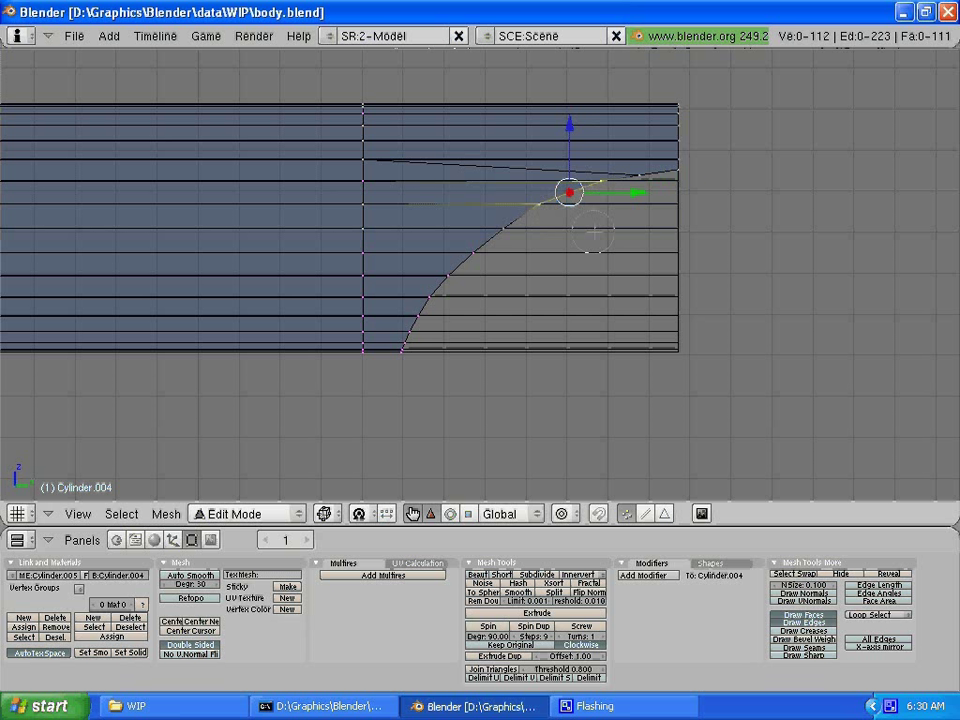
{"action": "key", "text": "Escape"}
{"action": "key", "text": "f"}
{"action": "key", "text": "a"}
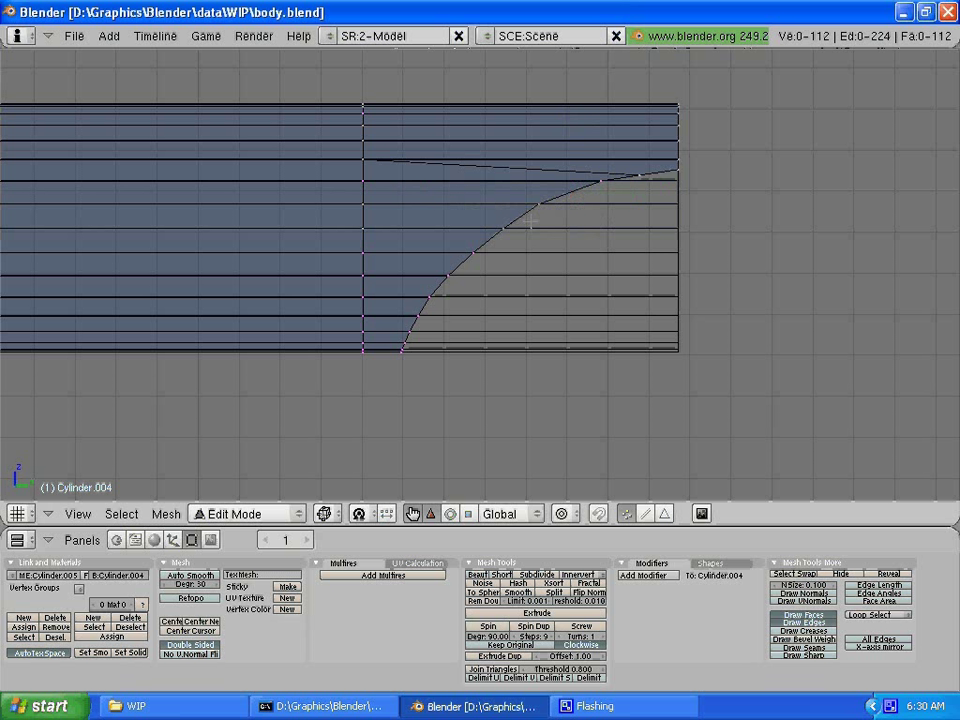
Step: Fill the next face down the curve and orbit to check the new faces
{"action": "key", "text": "b"}
{"action": "key", "text": "b"}
{"action": "left_click", "coordinate": [534, 207]}
{"action": "key", "text": "Escape"}
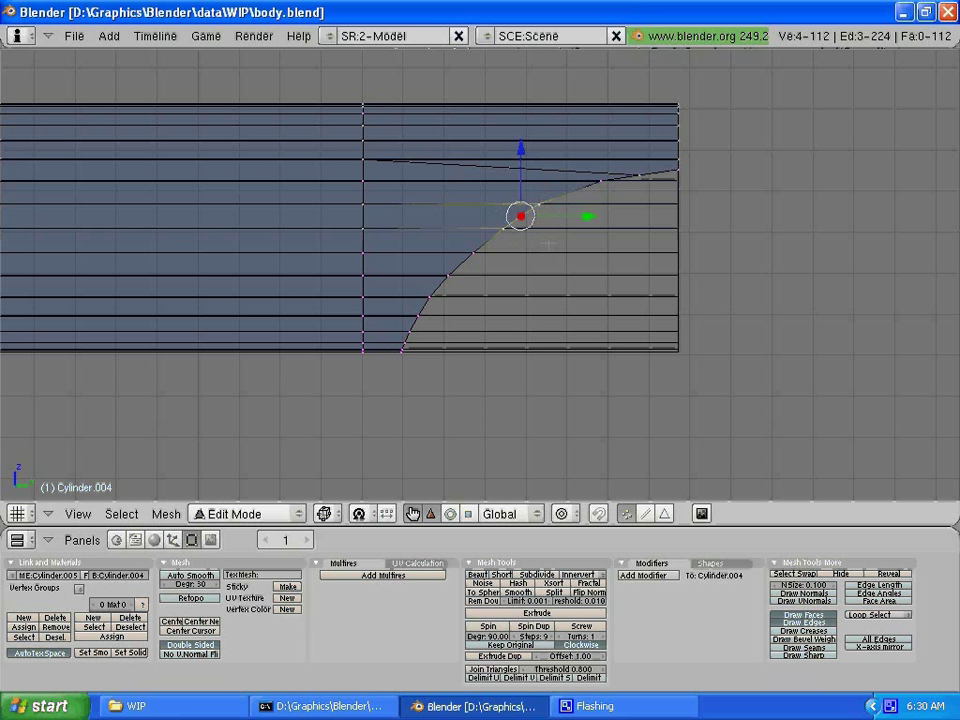
{"action": "key", "text": "f"}
{"action": "middle_click_drag", "start_coordinate": [549, 241], "coordinate": [568, 236]}
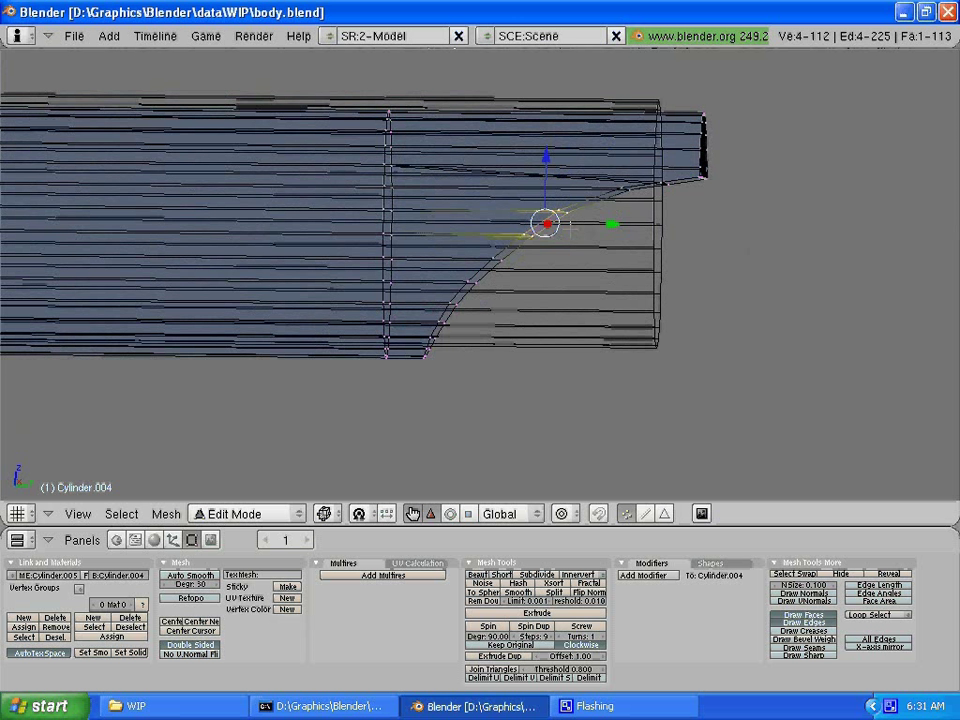
{"action": "key", "text": "KP_3"}
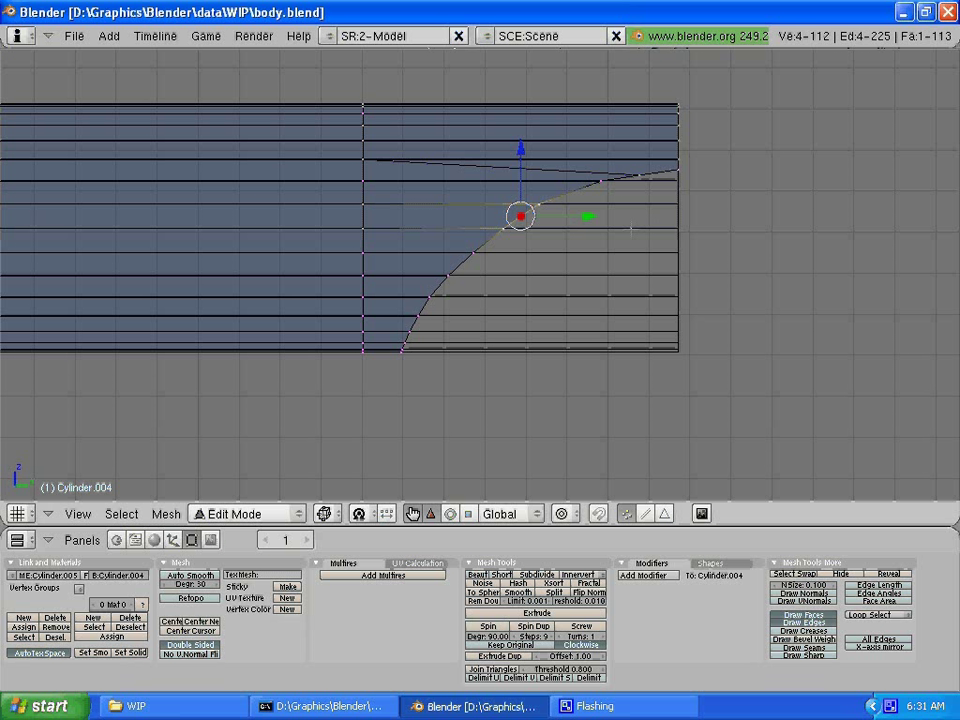
Step: Fill two more faces along the middle of the curved edge
{"action": "key", "text": "b"}
{"action": "key", "text": "b"}
{"action": "left_click_drag", "start_coordinate": [548, 200], "coordinate": [474, 251]}
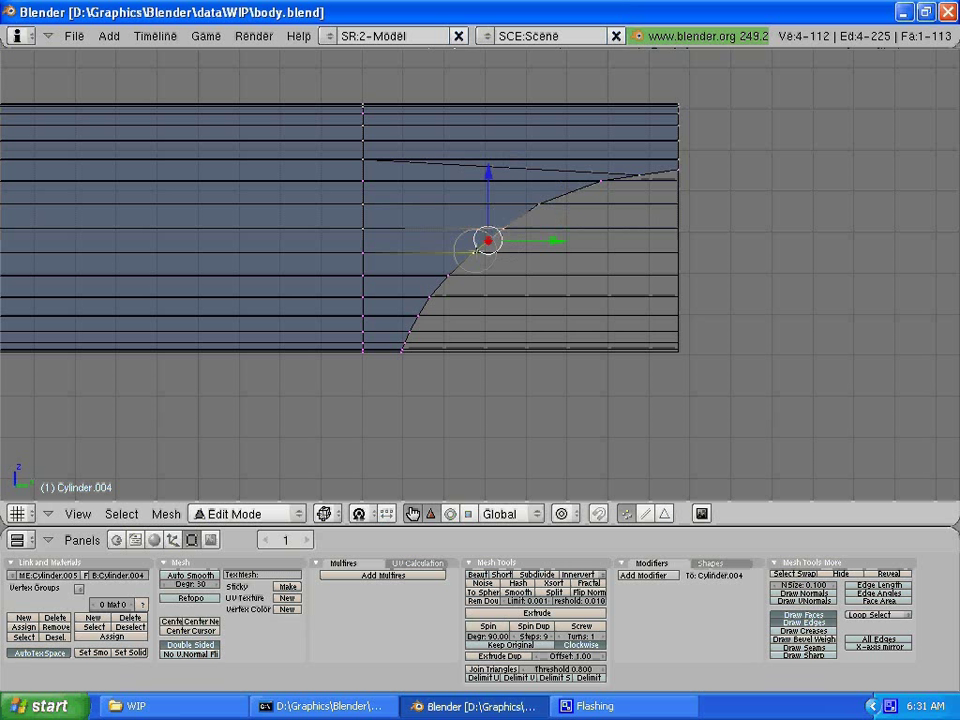
{"action": "key", "text": "Escape"}
{"action": "key", "text": "f"}
{"action": "key", "text": "a"}
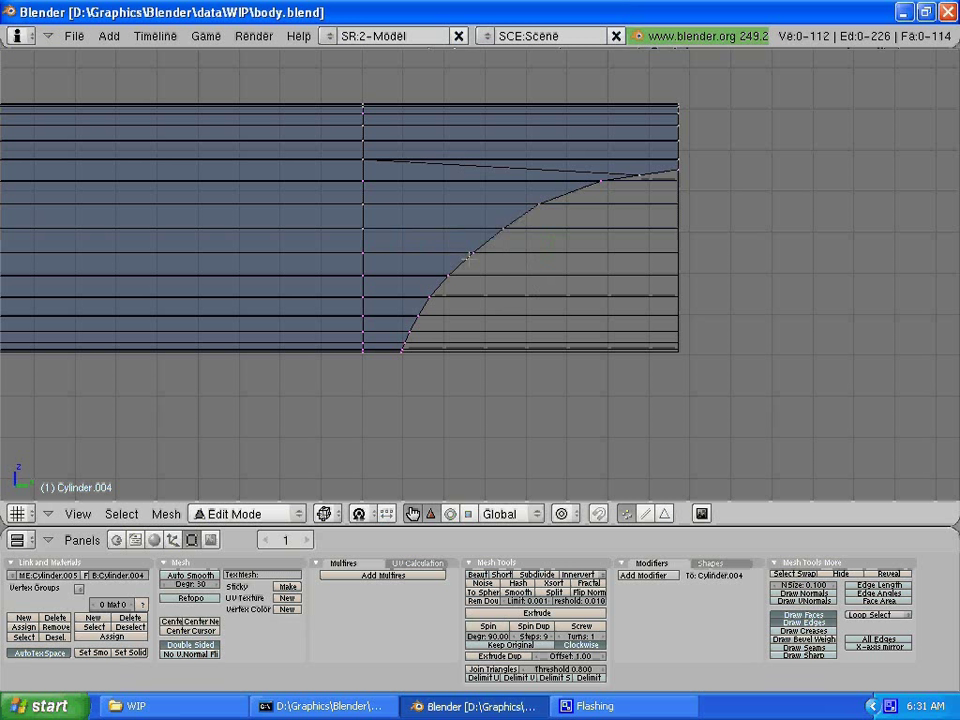
{"action": "key", "text": "b"}
{"action": "key", "text": "b"}
{"action": "left_click", "coordinate": [466, 263]}
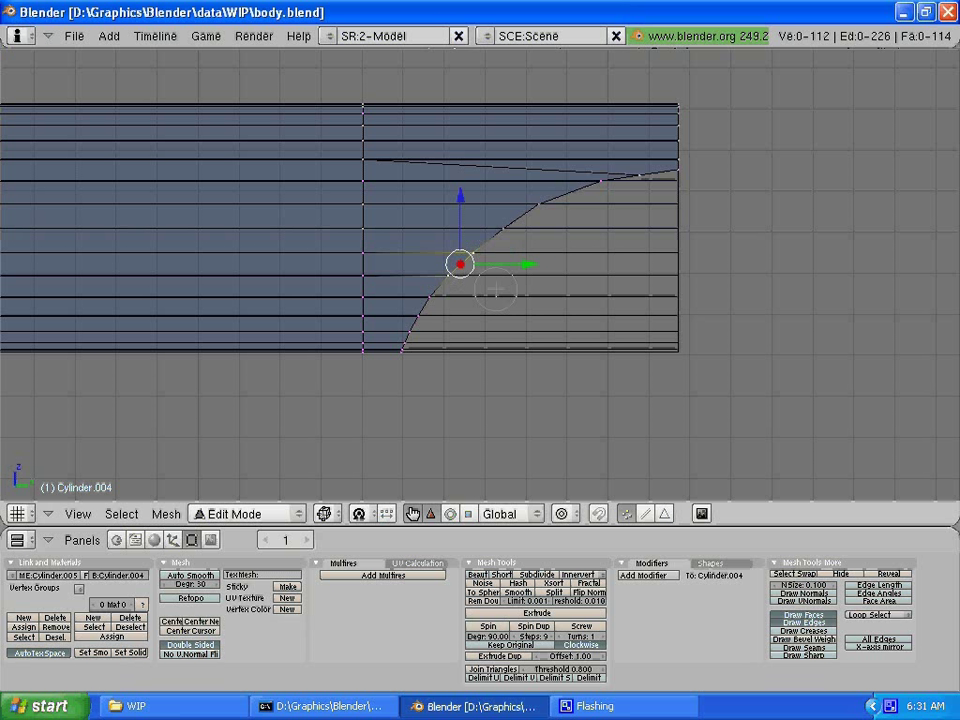
{"action": "key", "text": "Escape"}
{"action": "key", "text": "f"}
{"action": "key", "text": "a"}
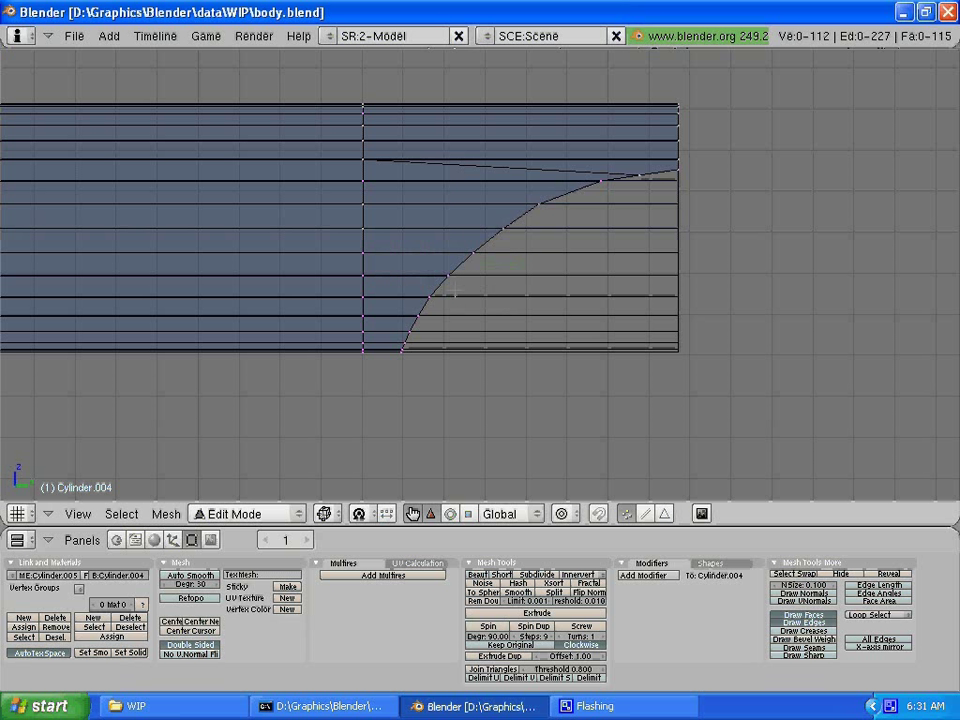
Step: Fill a lower face and select the vertices at the bottom of the curve
{"action": "key", "text": "b"}
{"action": "key", "text": "b"}
{"action": "left_click", "coordinate": [443, 281]}
{"action": "key", "text": "Escape"}
{"action": "key", "text": "f"}
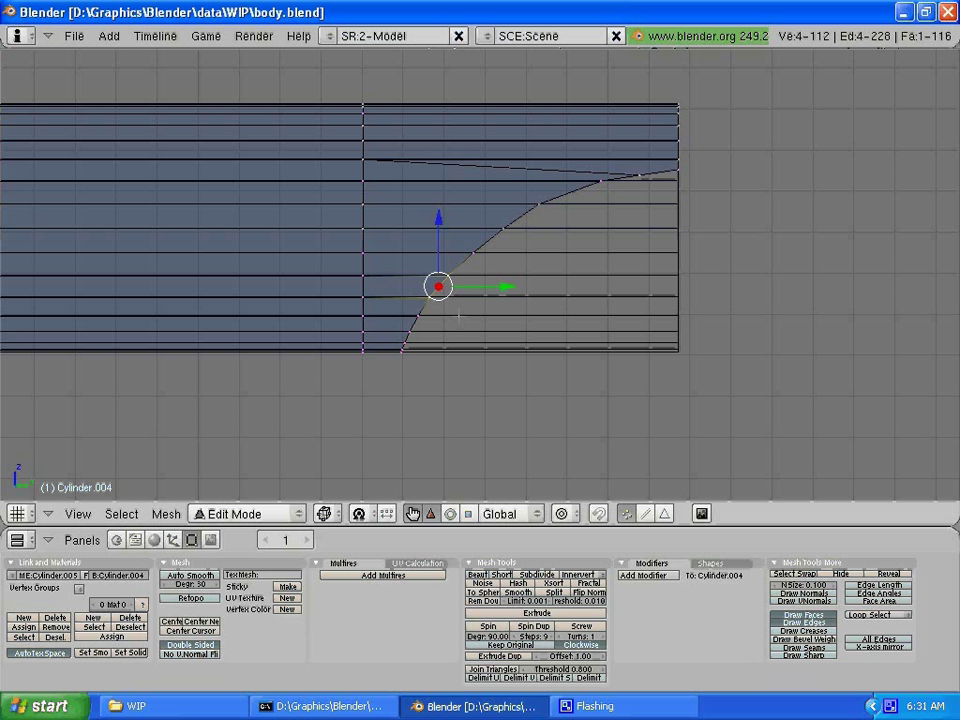
{"action": "key", "text": "a"}
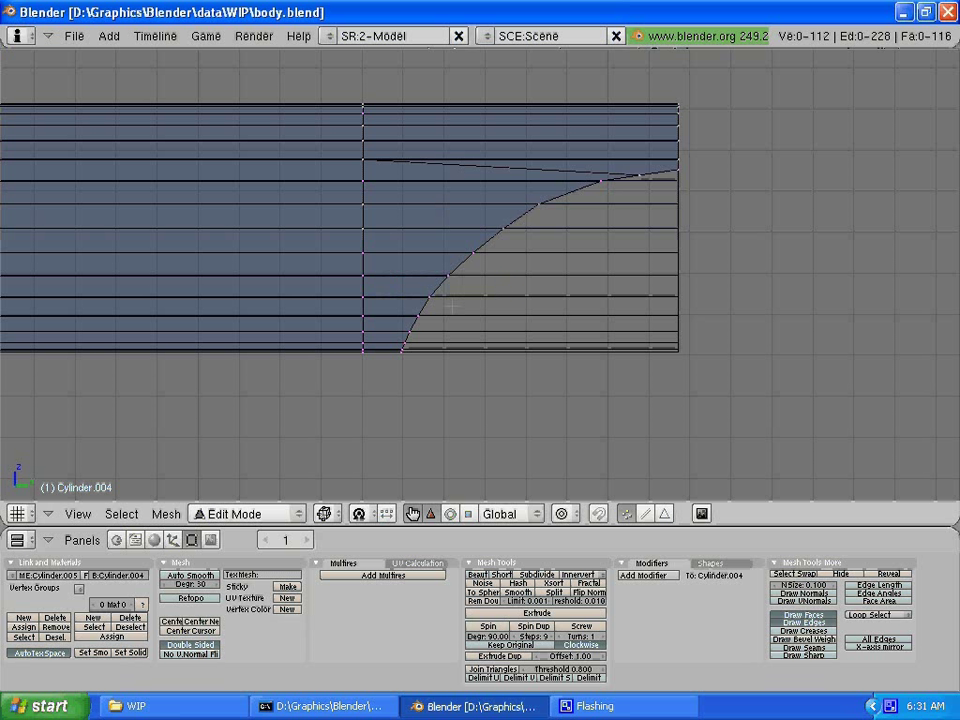
{"action": "key", "text": "b"}
{"action": "key", "text": "b"}
{"action": "left_click", "coordinate": [417, 323]}
{"action": "right_click", "coordinate": [415, 323]}
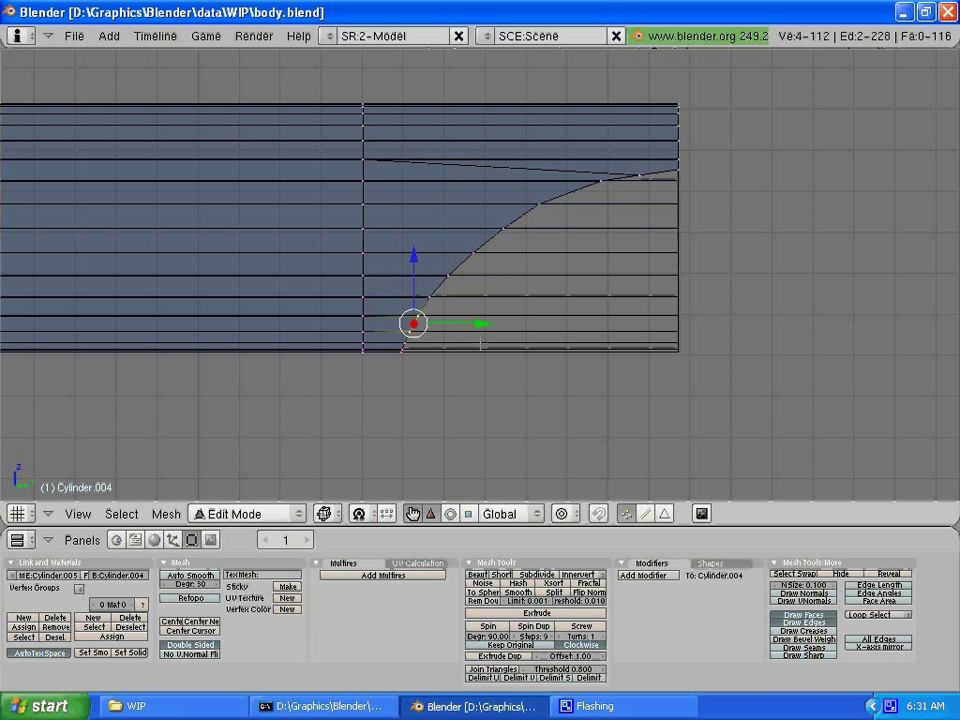
Step: Fill the face at the curve's bottom and the gap in the upper mesh
{"action": "key", "text": "f"}
{"action": "key", "text": "a"}
{"action": "scroll", "coordinate": [491, 337], "scroll_direction": "up", "scroll_amount": 1}
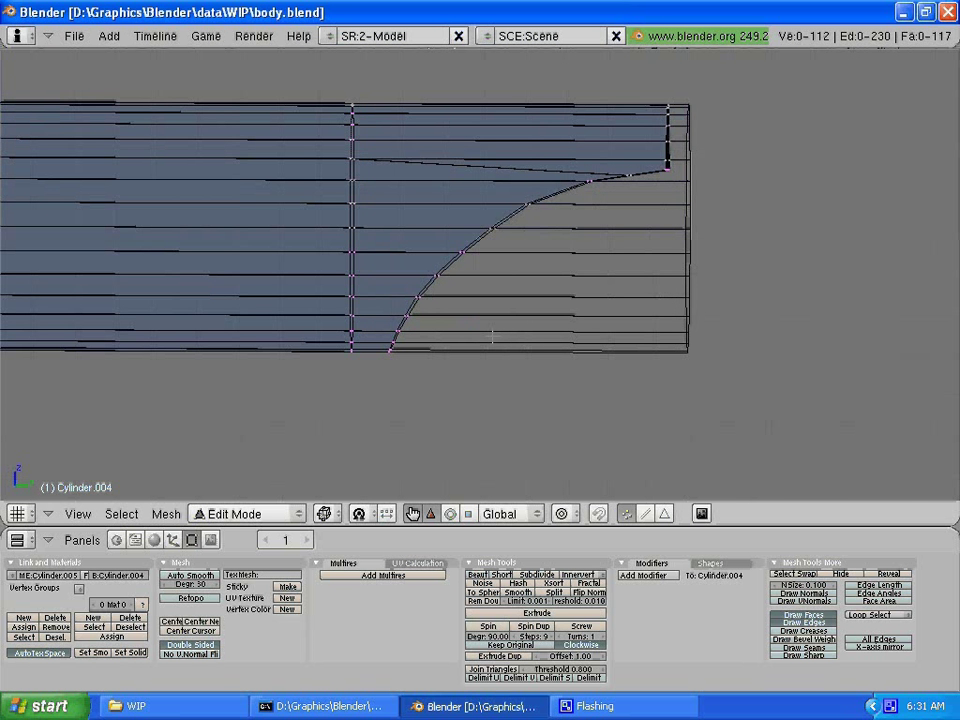
{"action": "mouse_move", "coordinate": [491, 337]}
{"action": "middle_mouse_down"}
{"action": "mouse_move", "coordinate": [433, 328]}
{"action": "mouse_move", "coordinate": [464, 306]}
{"action": "mouse_move", "coordinate": [455, 300]}
{"action": "middle_mouse_up"}
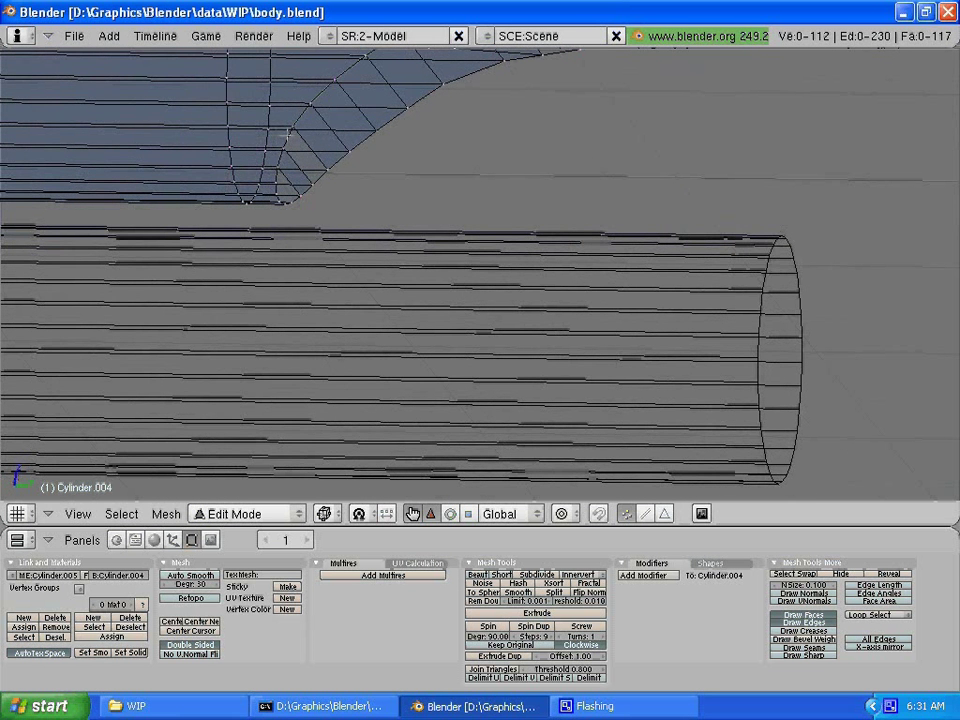
{"action": "key", "text": "b"}
{"action": "key", "text": "b"}
{"action": "left_click_drag", "start_coordinate": [291, 128], "coordinate": [300, 152]}
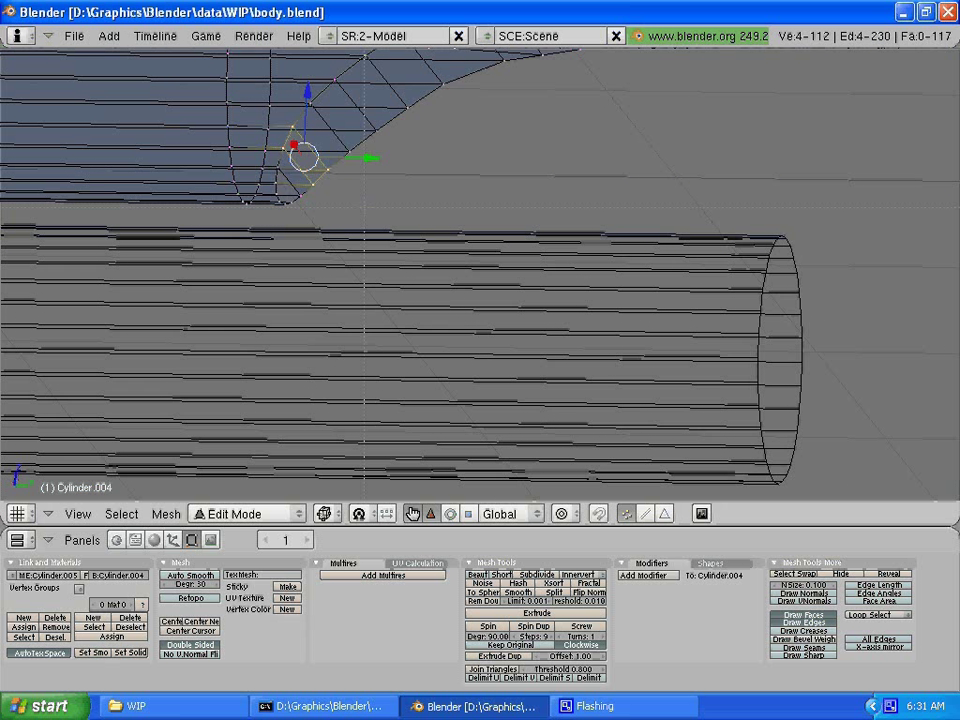
{"action": "key", "text": "f"}
Step: Fill the remaining gap at the curve's lower corner with a new face
{"action": "middle_click_drag", "start_coordinate": [392, 212], "coordinate": [400, 240]}
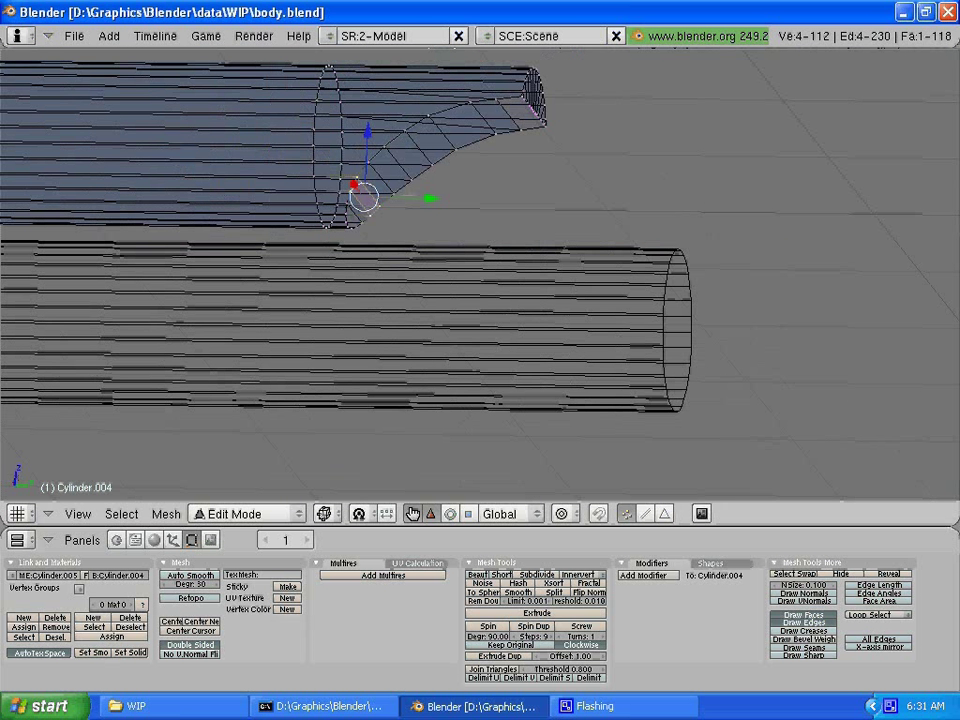
{"action": "middle_click_drag", "start_coordinate": [510, 164], "coordinate": [490, 180]}
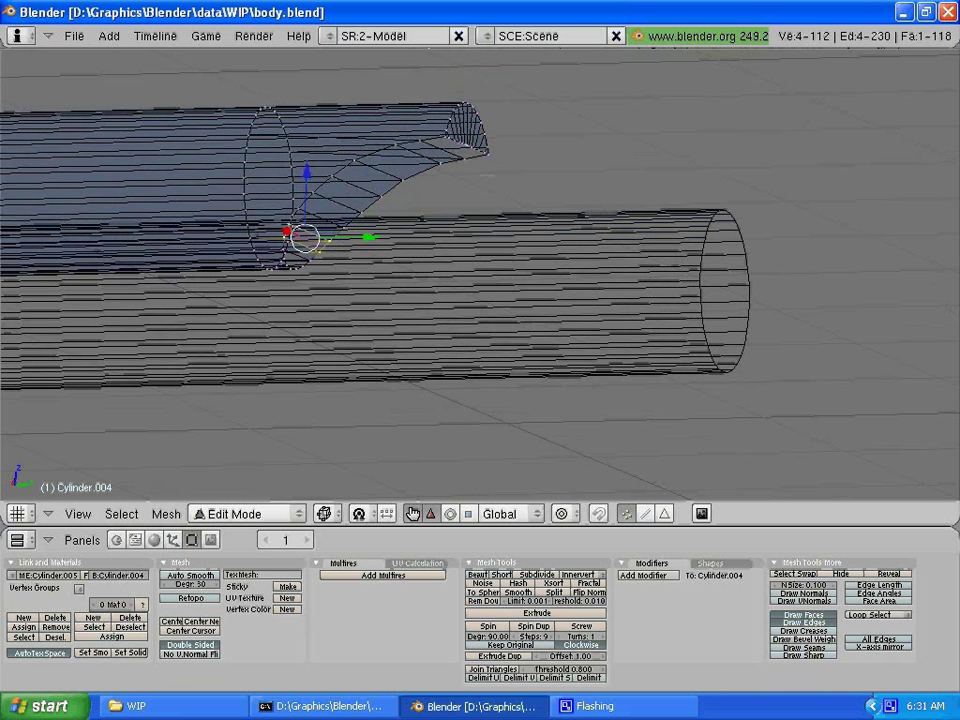
{"action": "middle_click_drag", "start_coordinate": [430, 236], "coordinate": [427, 240]}
{"action": "scroll", "coordinate": [427, 240], "scroll_direction": "up", "scroll_amount": 2}
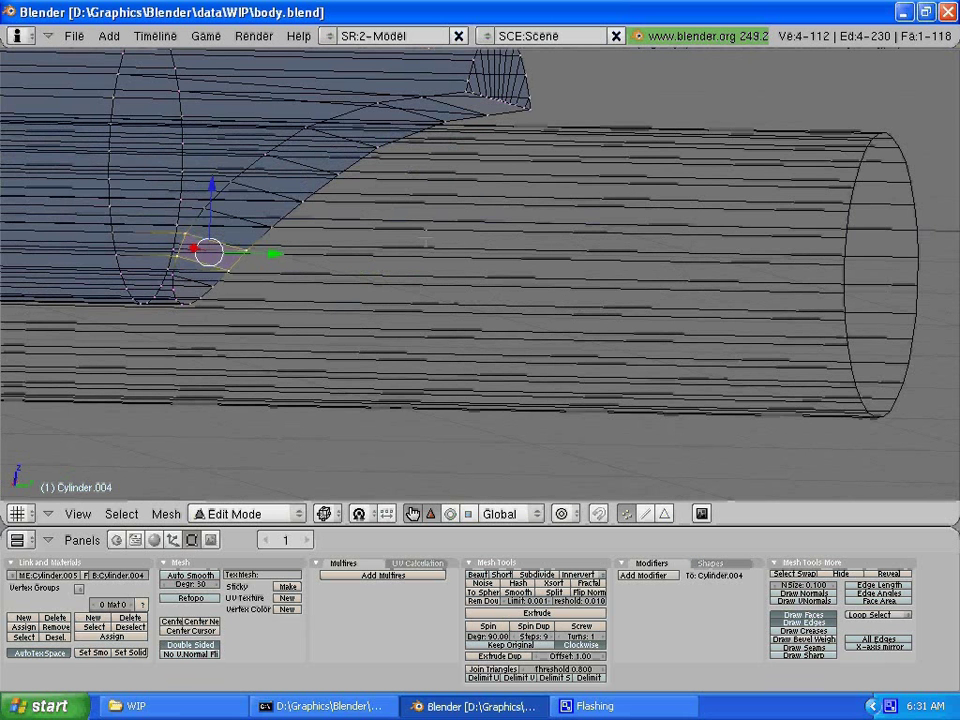
{"action": "scroll", "coordinate": [427, 240], "scroll_direction": "up", "scroll_amount": 1}
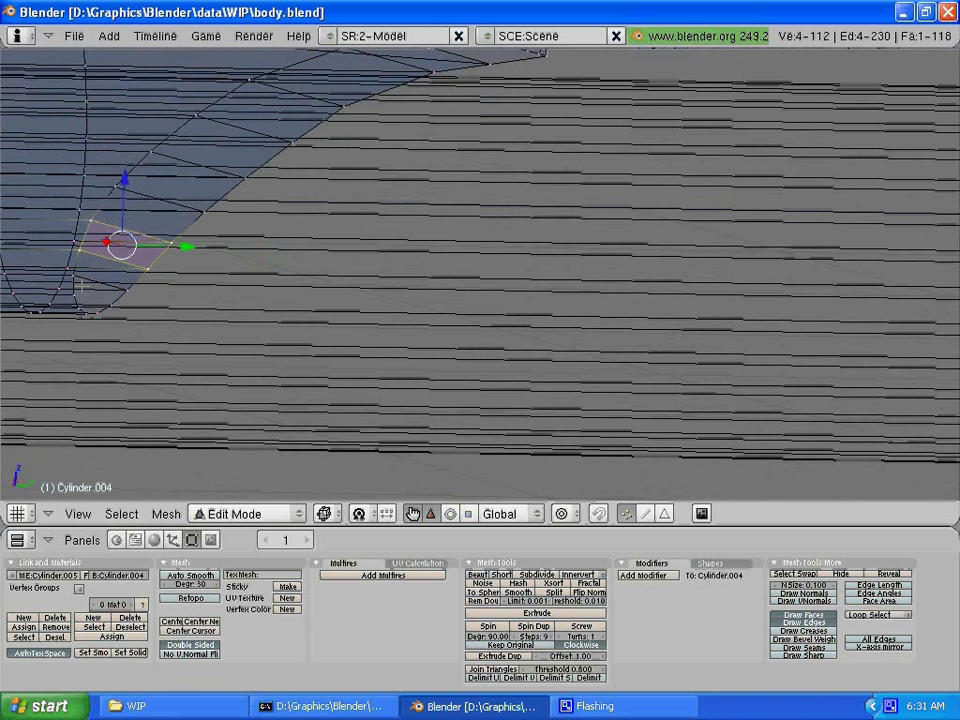
{"action": "key", "text": "a"}
{"action": "left_click", "coordinate": [88, 287]}
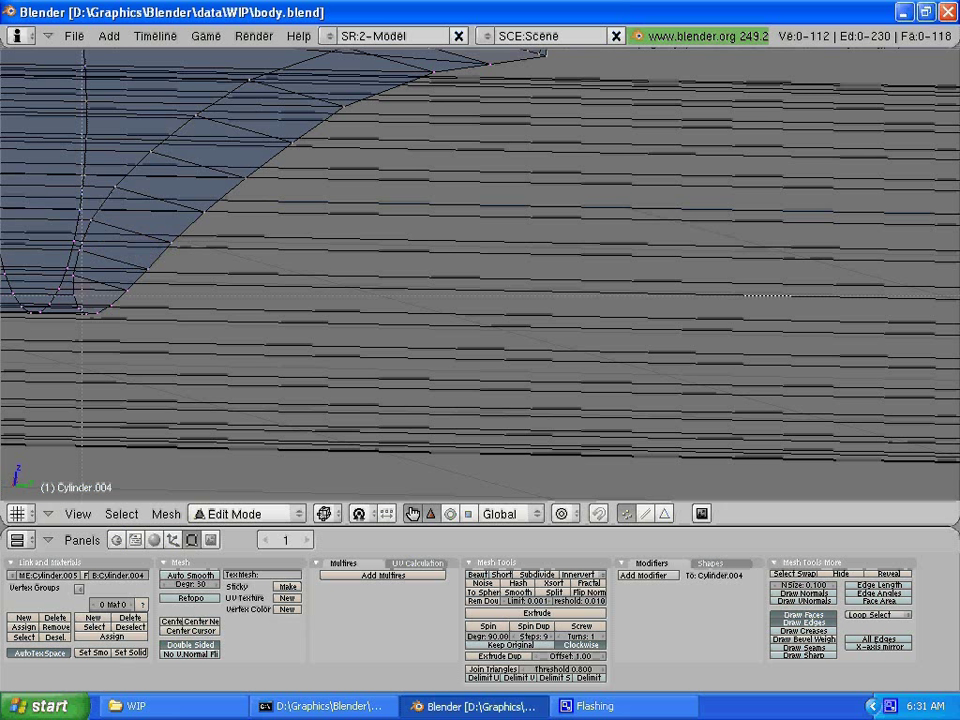
{"action": "right_click", "coordinate": [80, 288], "text": "alt"}
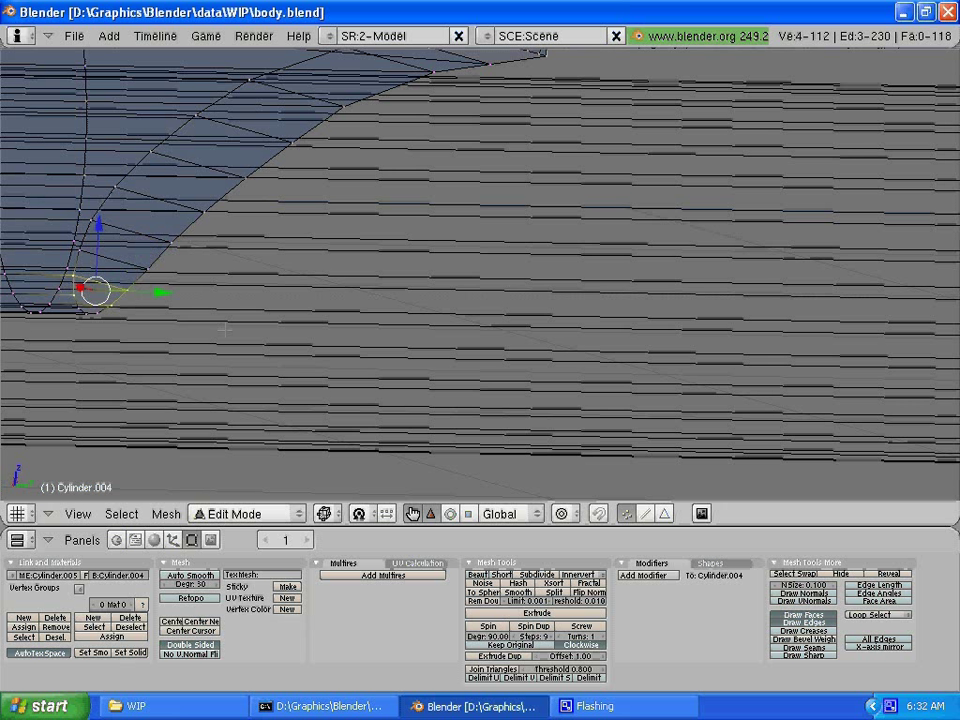
{"action": "key", "text": "f"}
{"action": "key", "text": "a"}
{"action": "key", "text": "b"}
{"action": "key", "text": "b"}
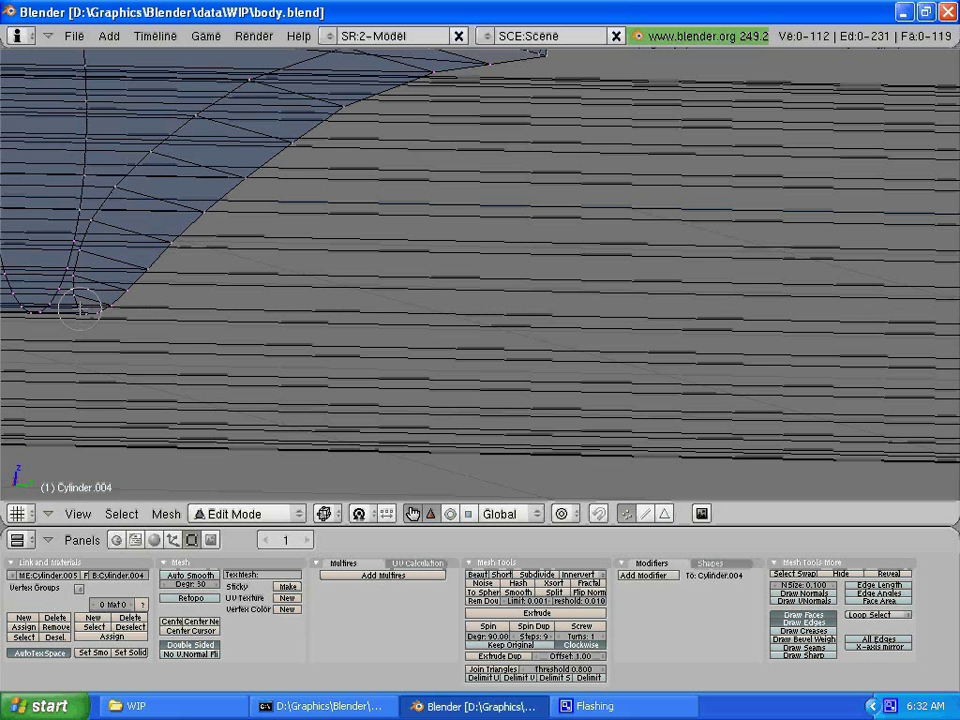
{"action": "left_click", "coordinate": [95, 315]}
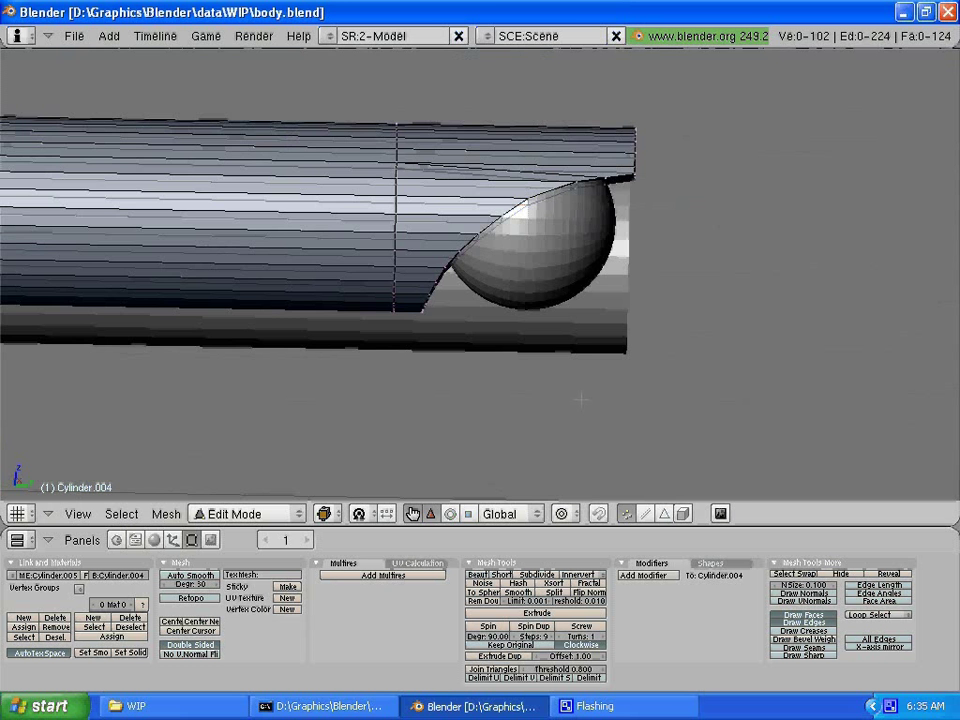
{"action": "middle_click_drag", "start_coordinate": [480, 270], "coordinate": [510, 276]}
Step: Return to Object Mode and look at the nacelle from the side view
{"action": "key", "text": "KP_1"}
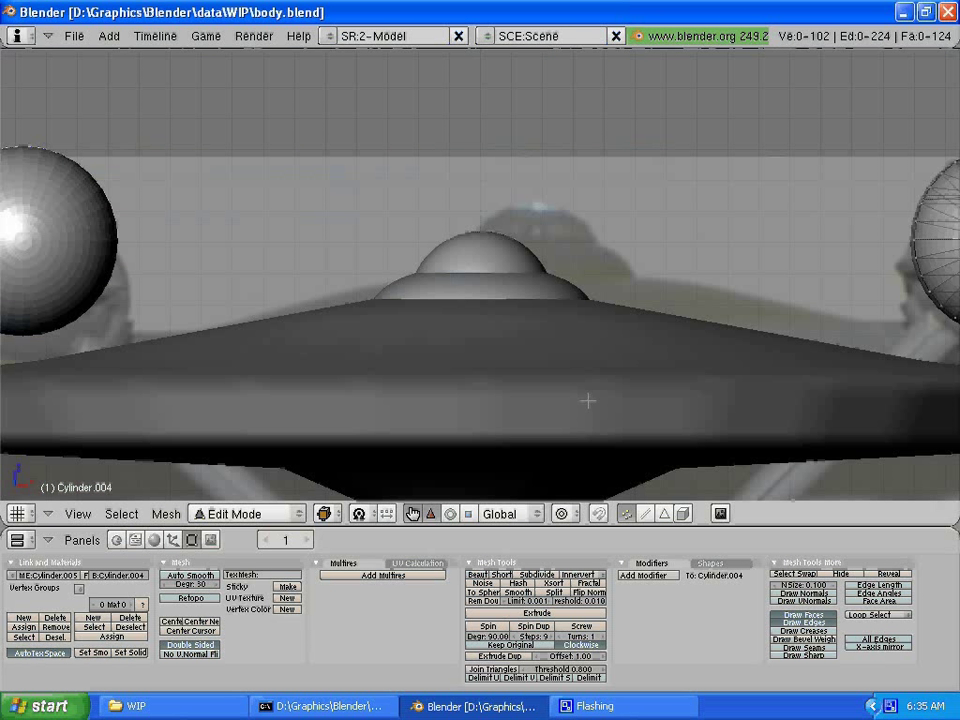
{"action": "key", "text": "Tab"}
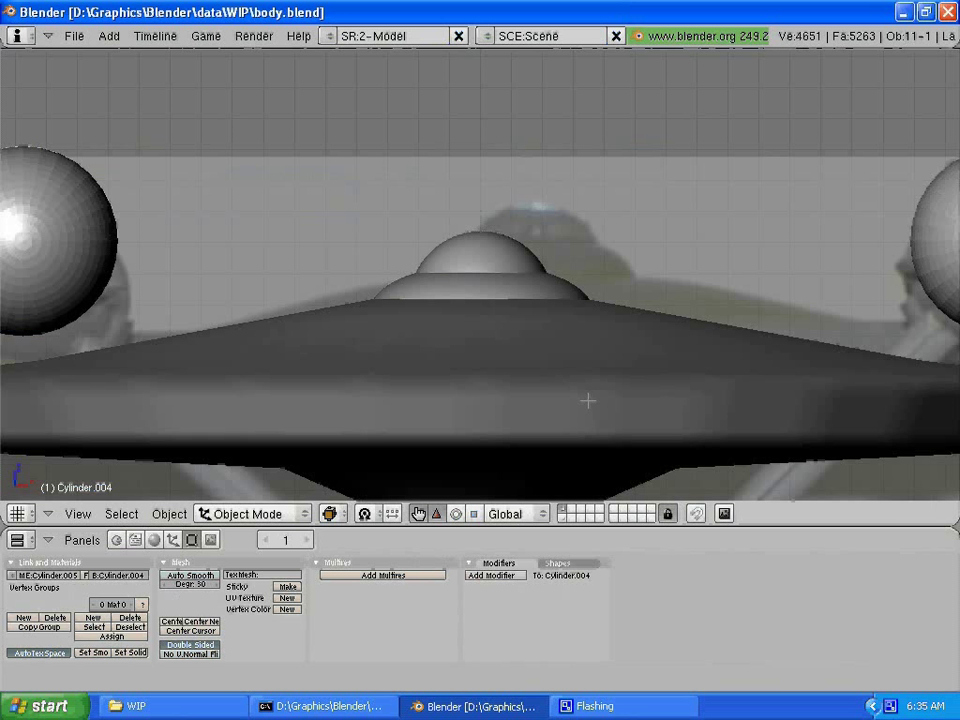
{"action": "scroll", "coordinate": [587, 407], "scroll_direction": "down", "scroll_amount": 2}
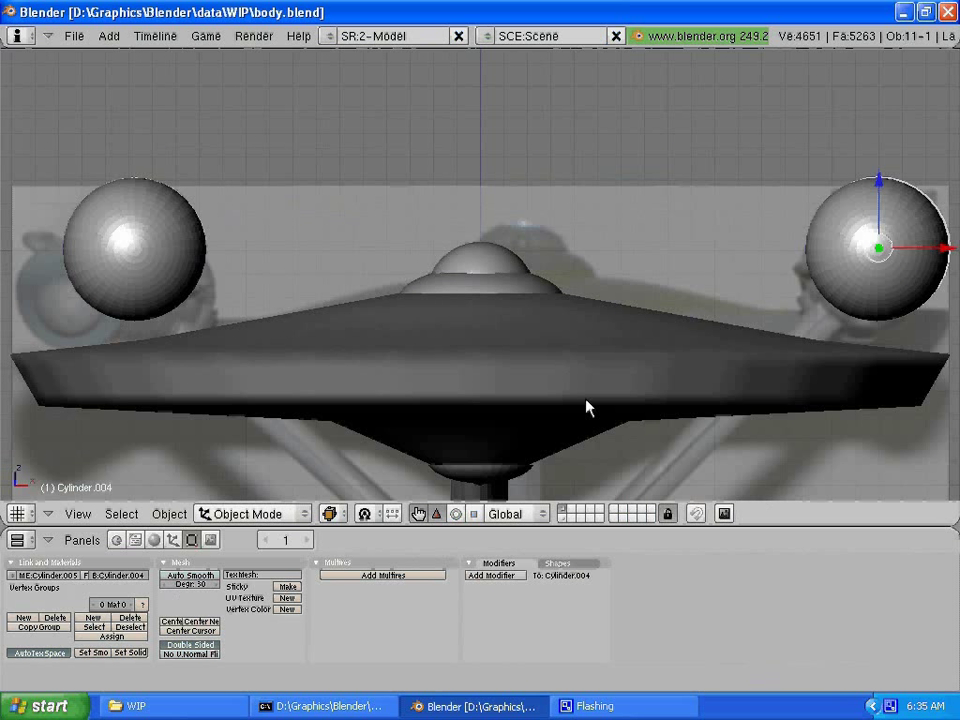
{"action": "key", "text": "KP_3"}
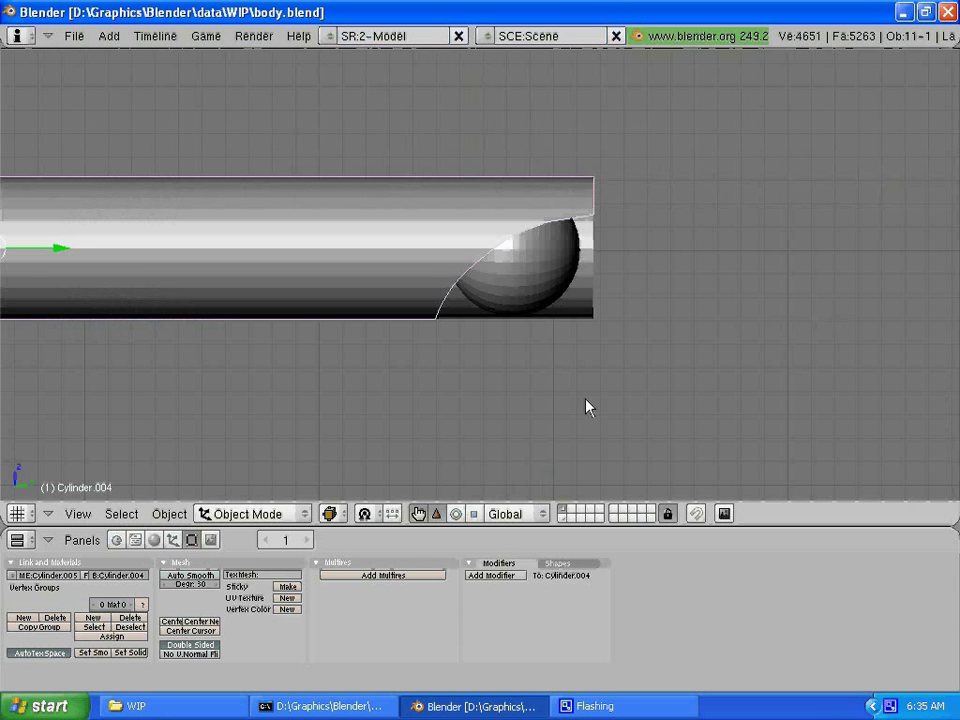
Step: Nudge the nacelle -0.012 along global Y to line up with its front sphere
{"action": "right_click", "coordinate": [537, 277]}
{"action": "key", "text": "g"}
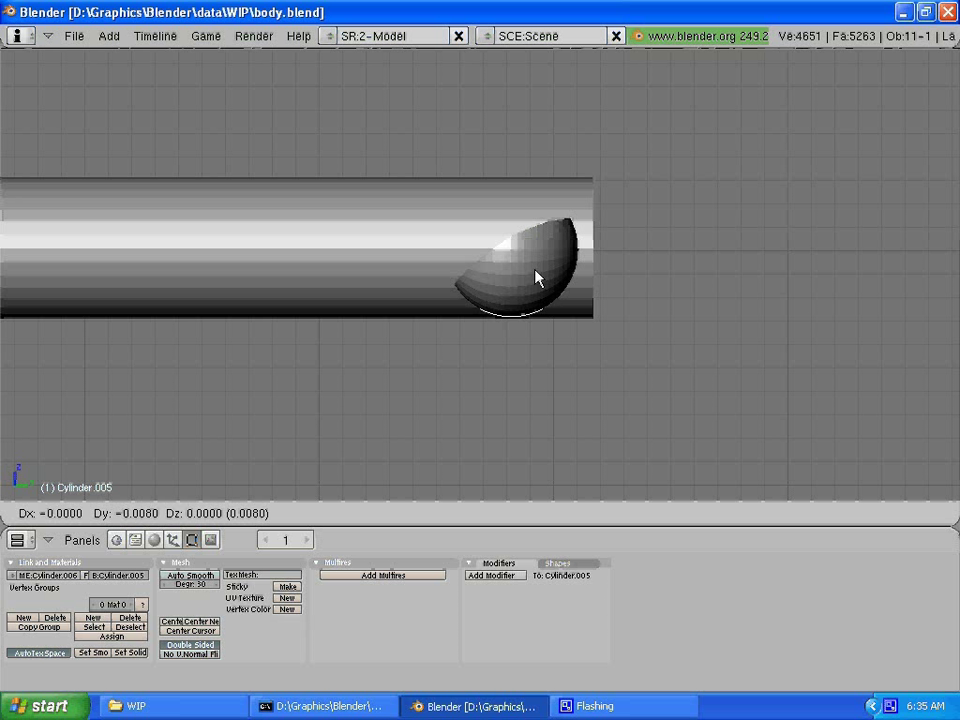
{"action": "key", "text": "y"}
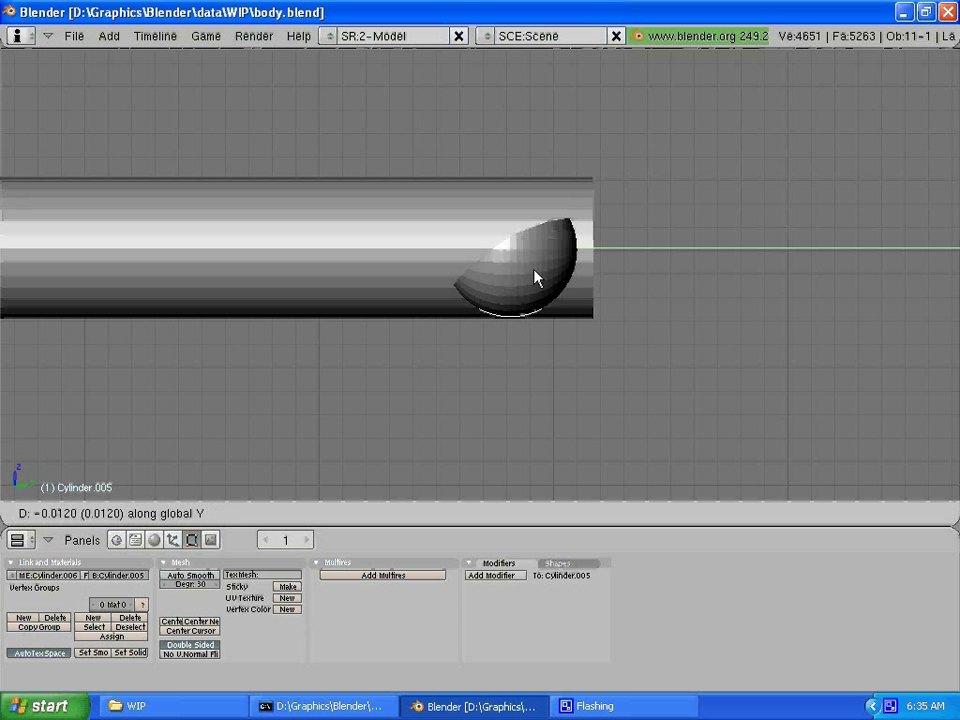
{"action": "left_click", "coordinate": [535, 278]}
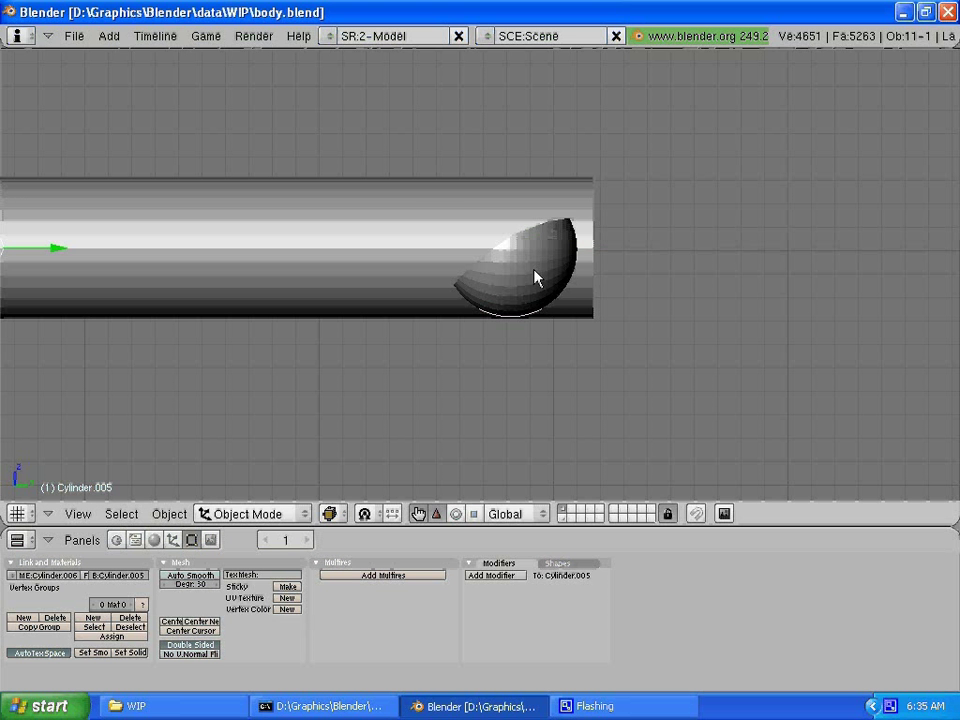
{"action": "scroll", "coordinate": [631, 405], "scroll_direction": "down", "scroll_amount": 2}
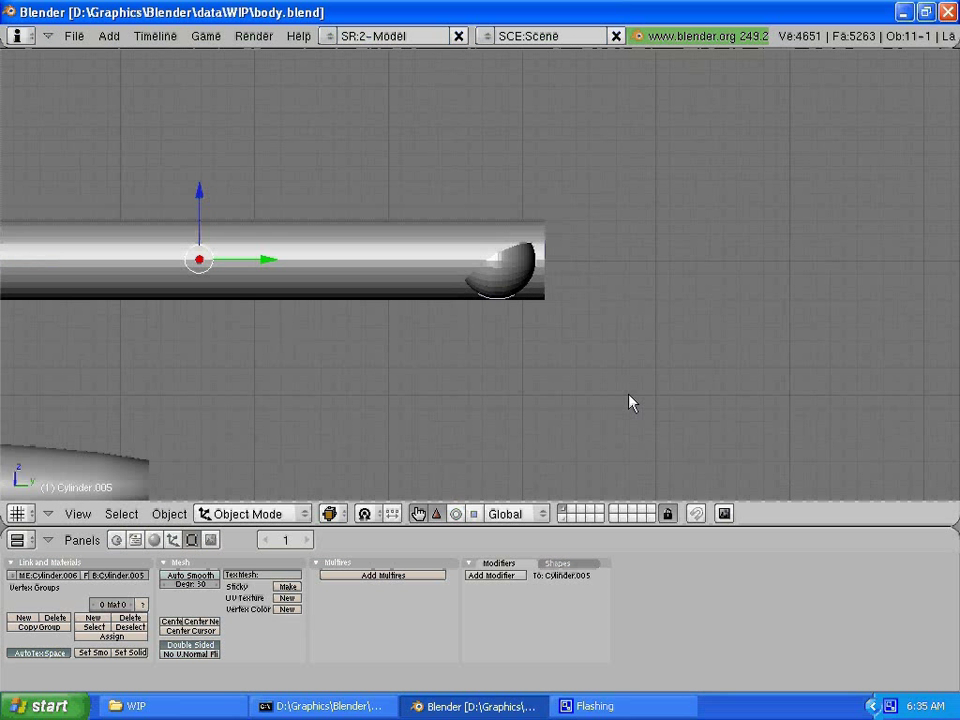
Step: Join the front sphere and both cylinders into one nacelle, then duplicate it with Shift+D
{"action": "scroll", "coordinate": [630, 402], "scroll_direction": "down", "scroll_amount": 3}
{"action": "scroll", "coordinate": [630, 402], "scroll_direction": "up", "scroll_amount": 5}
{"action": "middle_click_drag", "start_coordinate": [628, 401], "coordinate": [350, 353]}
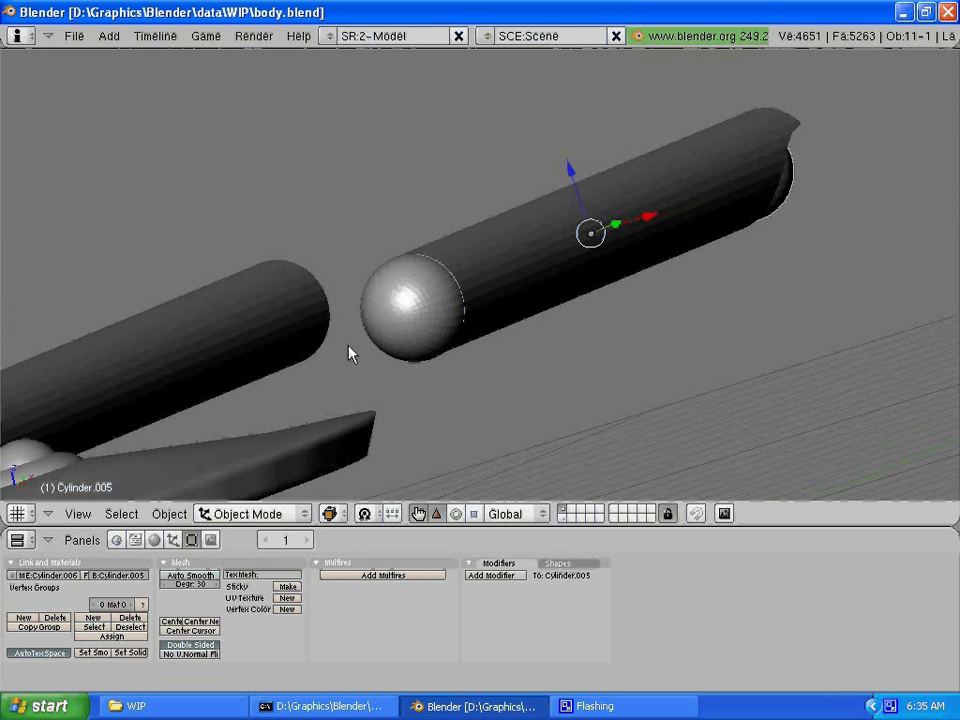
{"action": "right_click", "coordinate": [440, 299]}
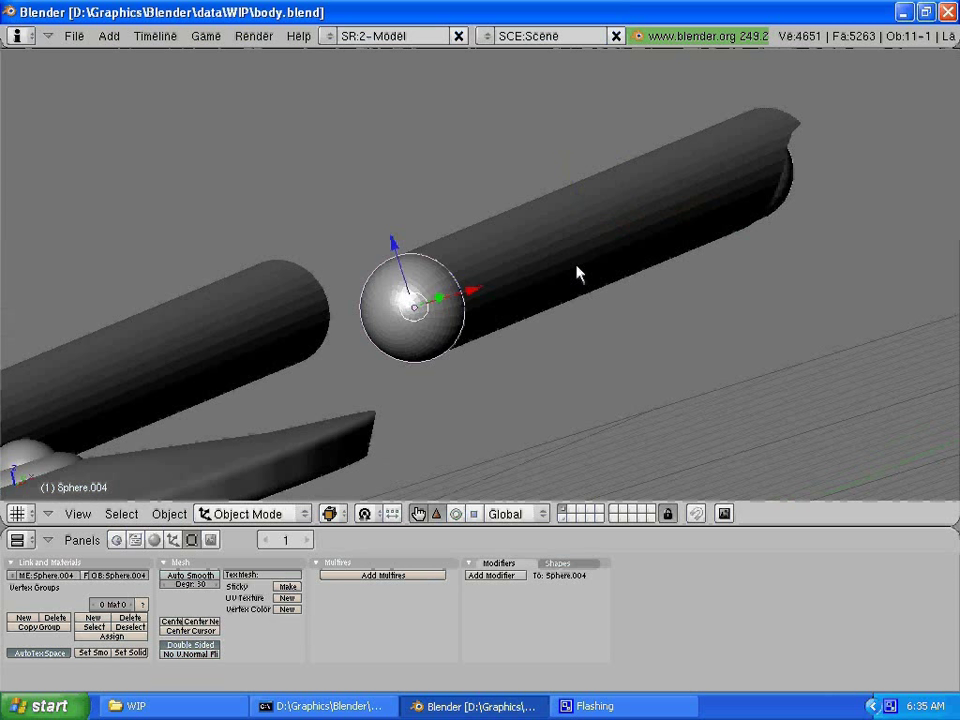
{"action": "right_click", "coordinate": [645, 234], "text": "shift"}
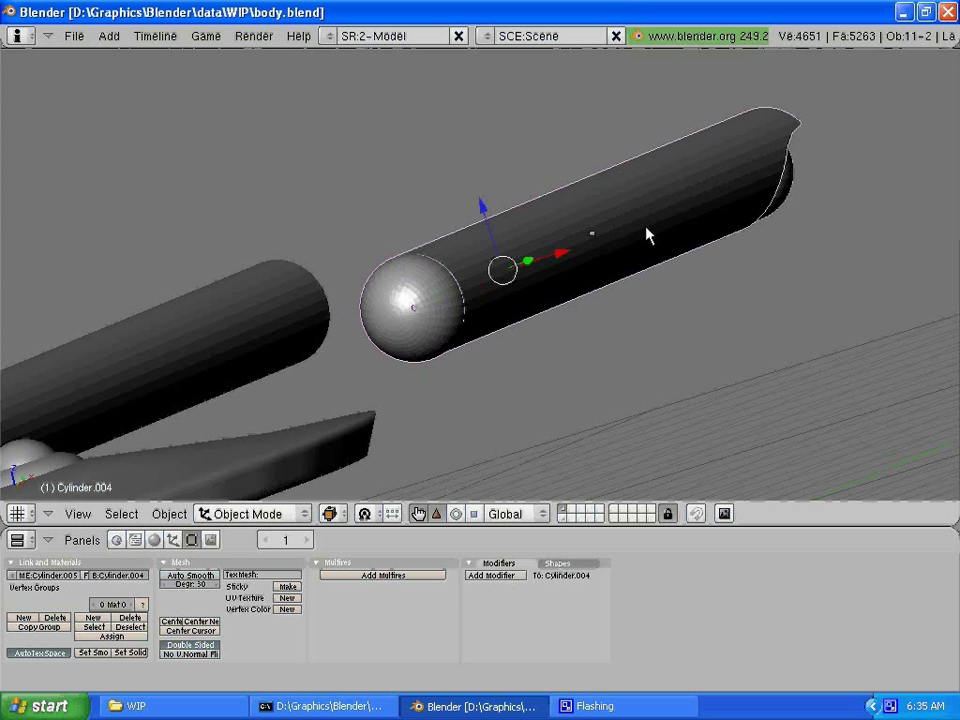
{"action": "right_click", "coordinate": [783, 197], "text": "shift"}
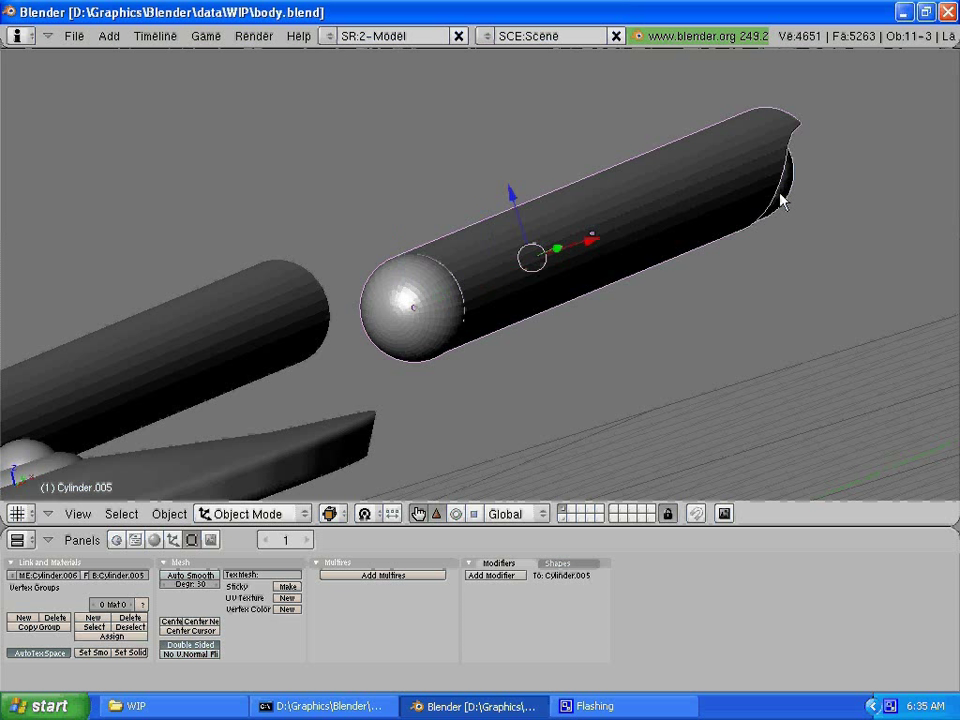
{"action": "key", "text": "ctrl+j"}
{"action": "left_click", "coordinate": [646, 301]}
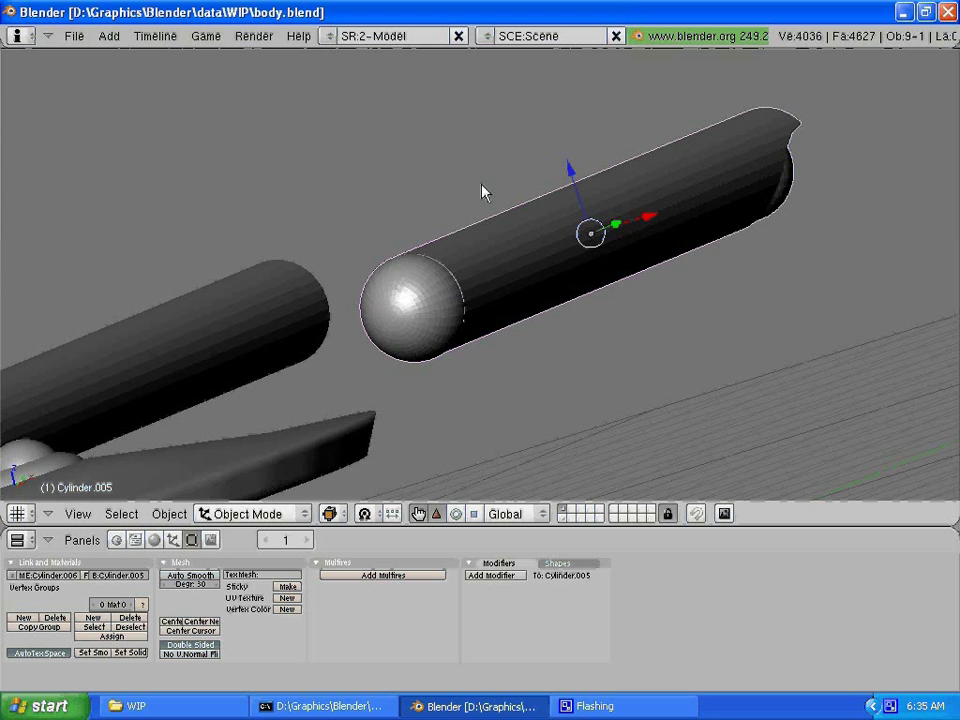
{"action": "middle_click_drag", "start_coordinate": [482, 192], "coordinate": [568, 186]}
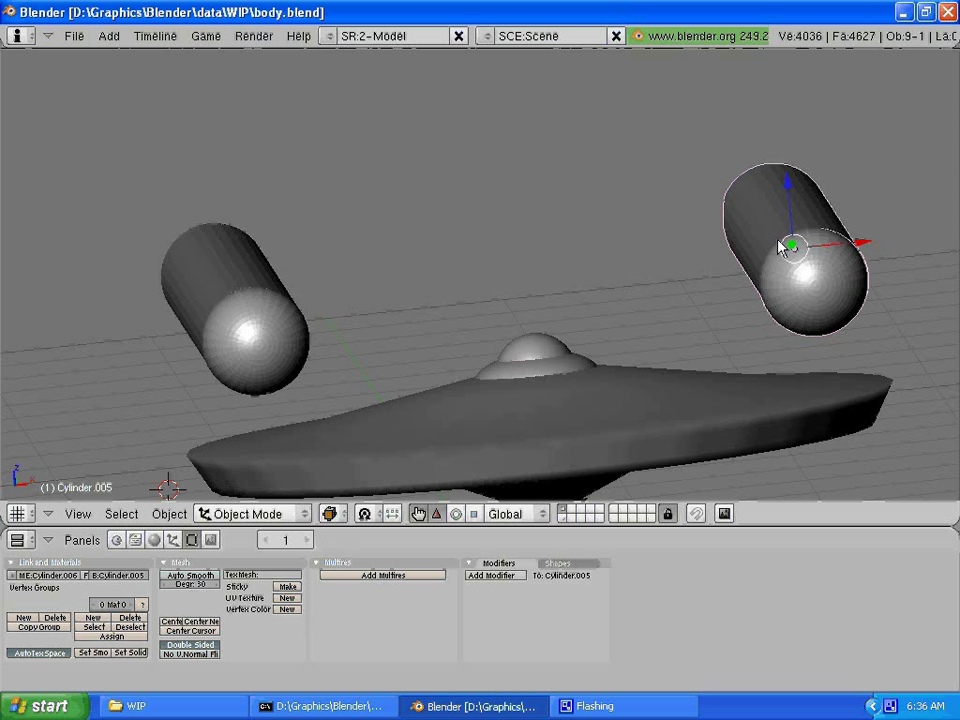
{"action": "key", "text": "shift+d"}
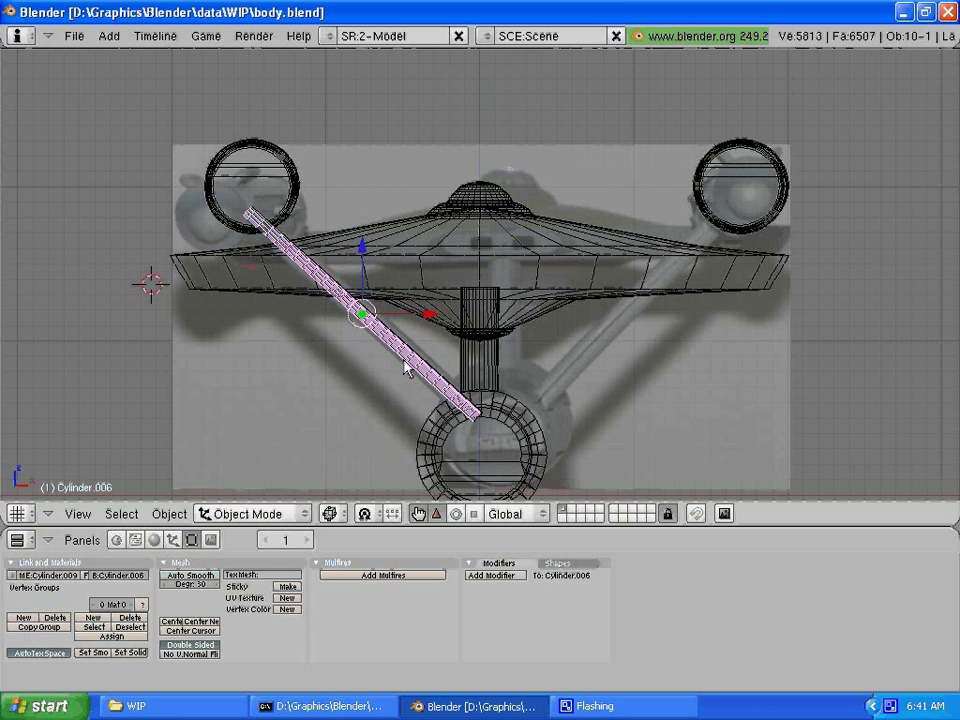
Step: Mirror the strut object along its local X axis
{"action": "left_click", "coordinate": [170, 514]}
{"action": "mouse_move", "coordinate": [199, 463]}
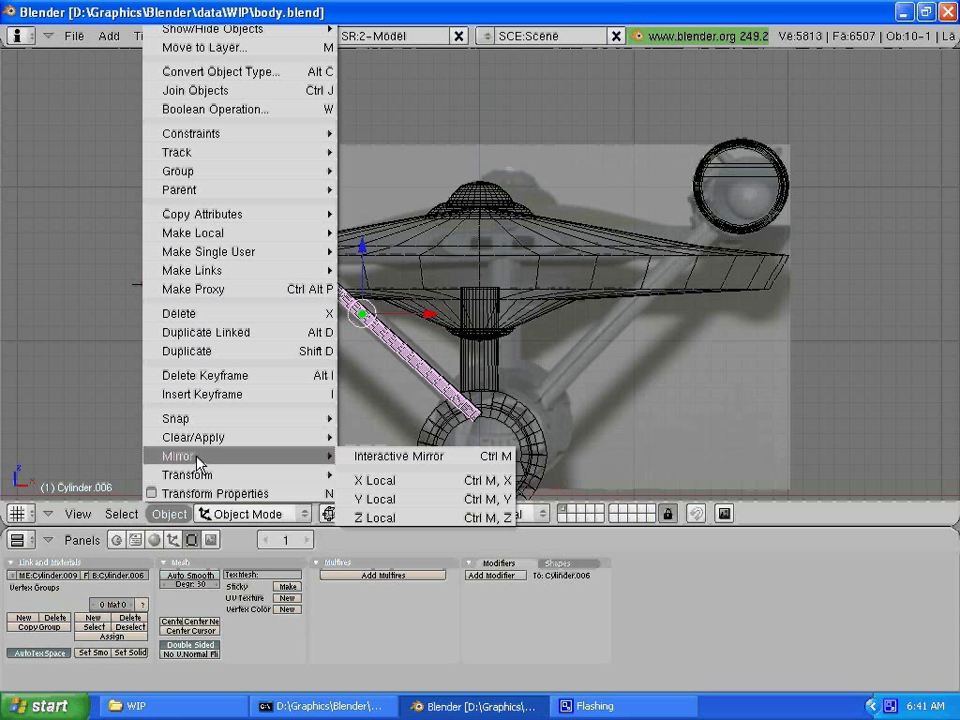
{"action": "left_click", "coordinate": [375, 482]}
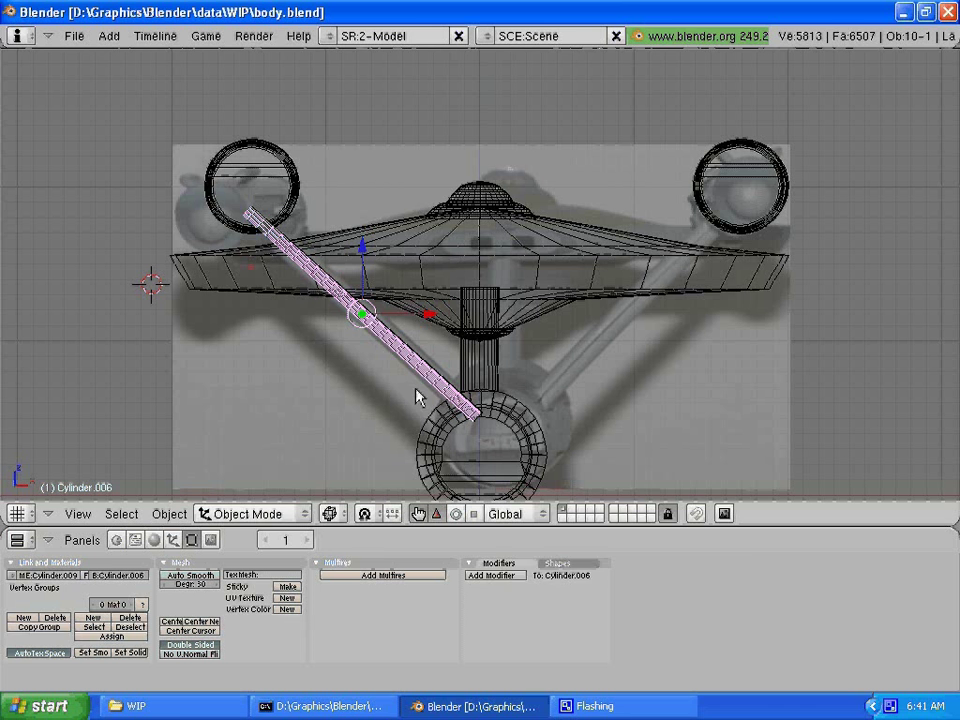
Step: In Edit Mode, mirror the strut mesh across global X and set the 3D cursor below it
{"action": "key", "text": "Tab"}
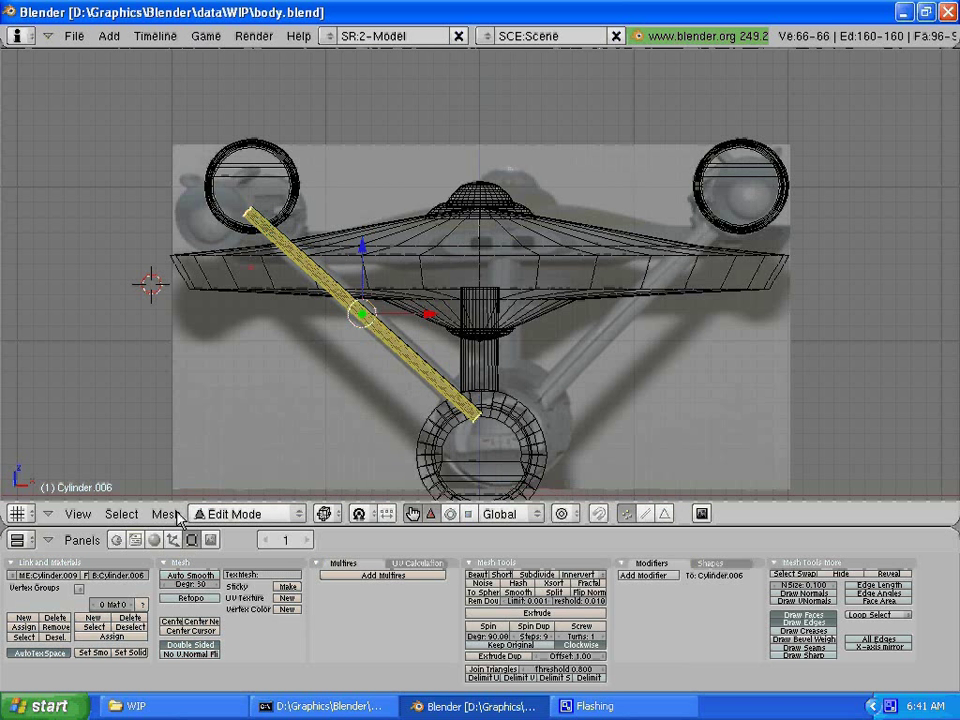
{"action": "left_click", "coordinate": [175, 515]}
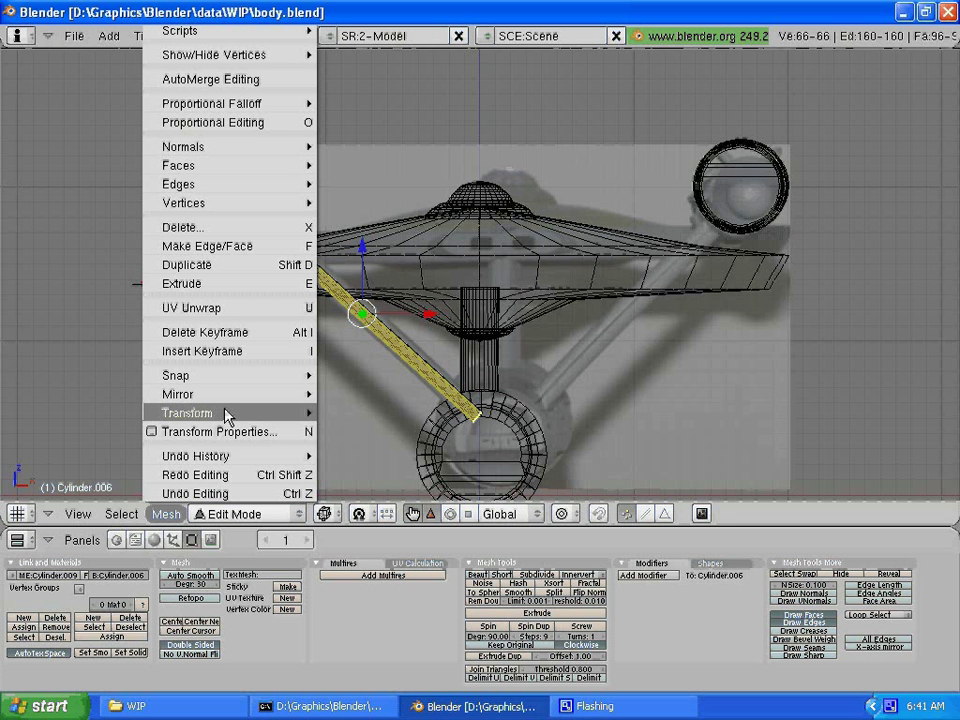
{"action": "mouse_move", "coordinate": [240, 394]}
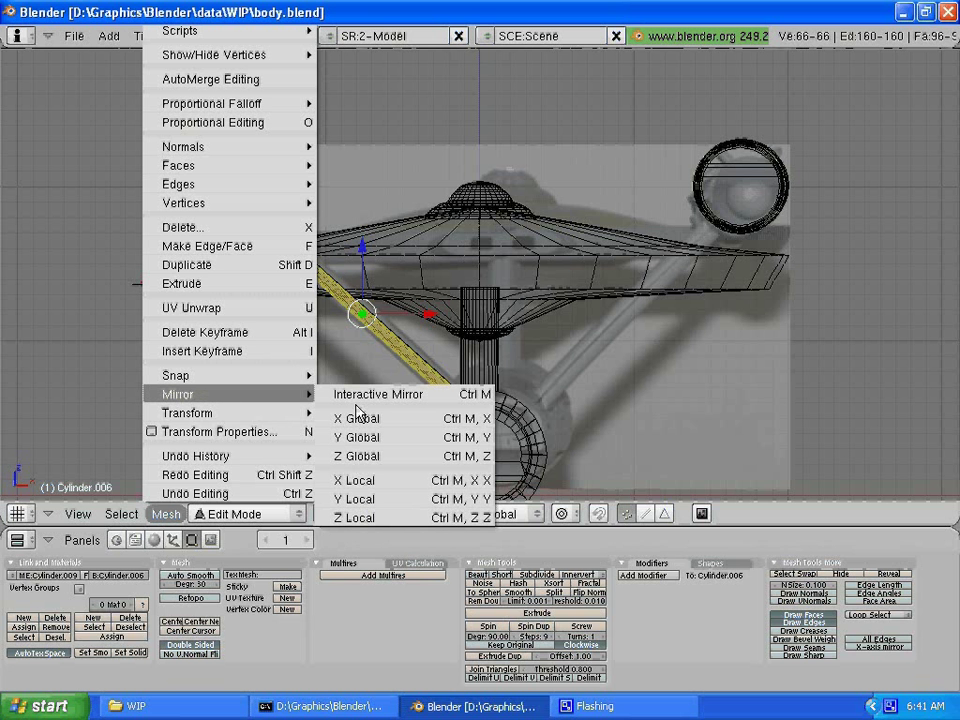
{"action": "left_click", "coordinate": [357, 418]}
{"action": "left_click", "coordinate": [358, 415]}
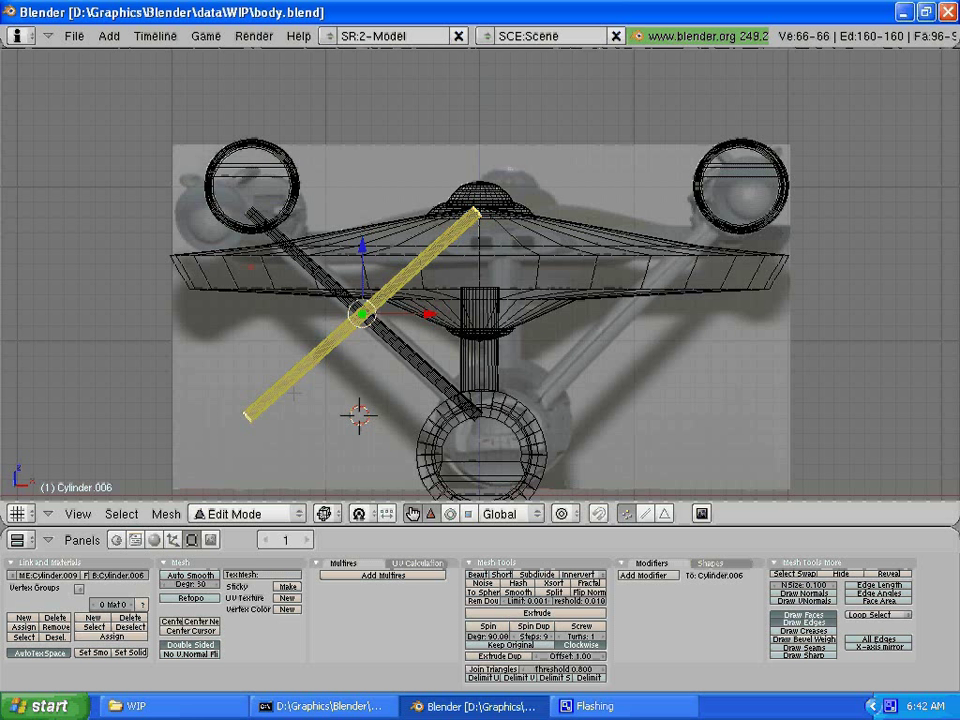
Step: Shift the mirrored strut 1.5382 along global X, then bring the dark strut into view
{"action": "key", "text": "g"}
{"action": "key", "text": "x"}
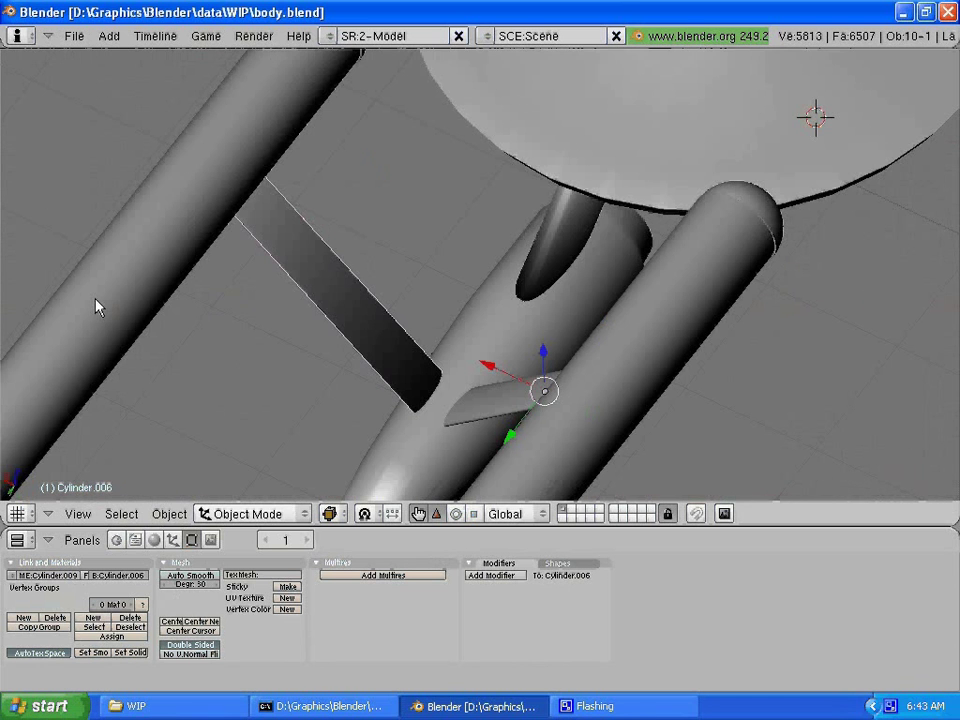
{"action": "middle_click_drag", "start_coordinate": [97, 307], "coordinate": [750, 336]}
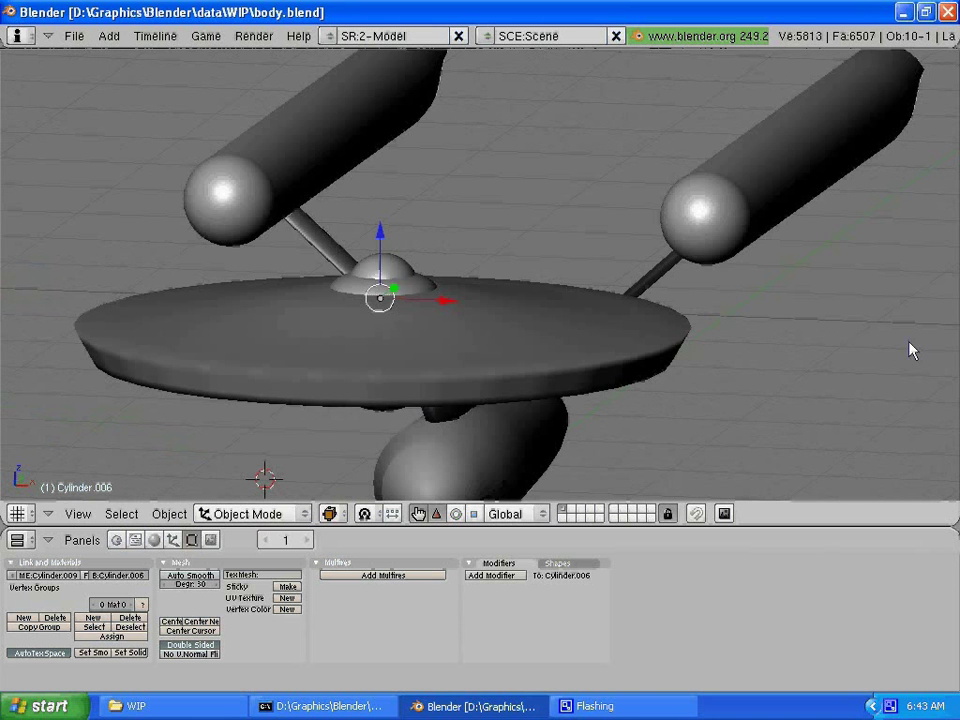
{"action": "middle_click_drag", "start_coordinate": [911, 347], "coordinate": [928, 381]}
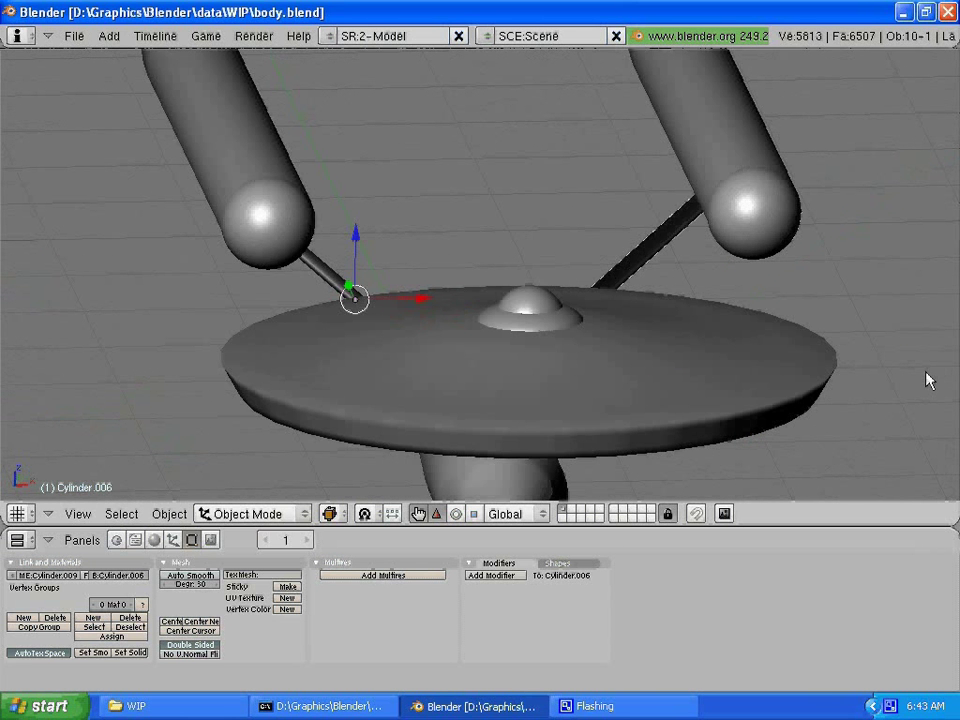
{"action": "middle_click_drag", "start_coordinate": [559, 326], "coordinate": [422, 341]}
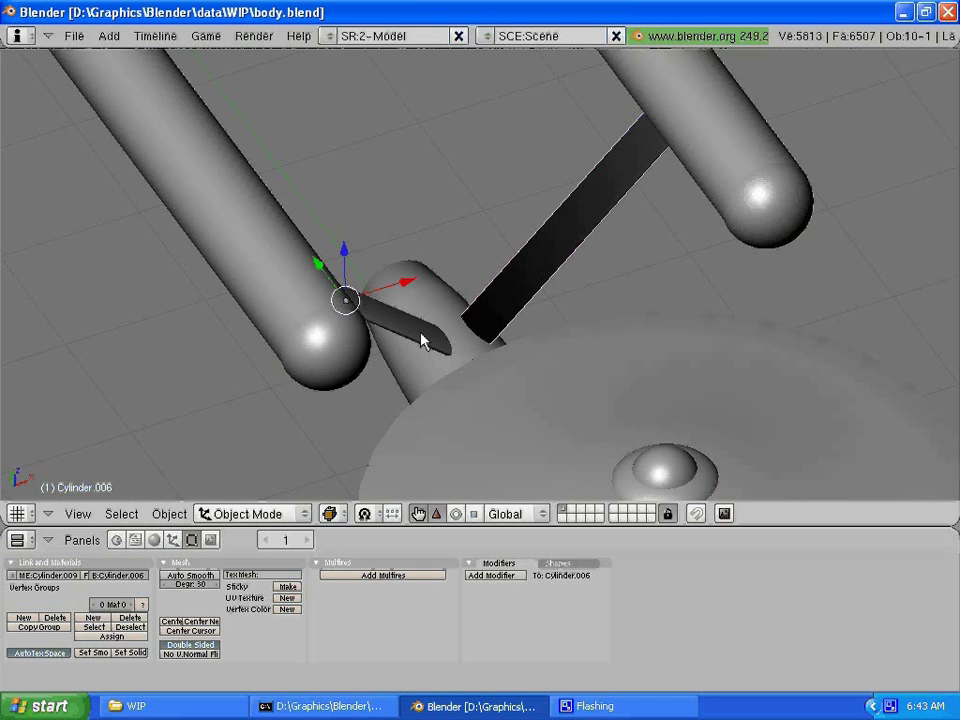
Step: Flip the strut's face normals so it shades correctly
{"action": "key", "text": "Tab"}
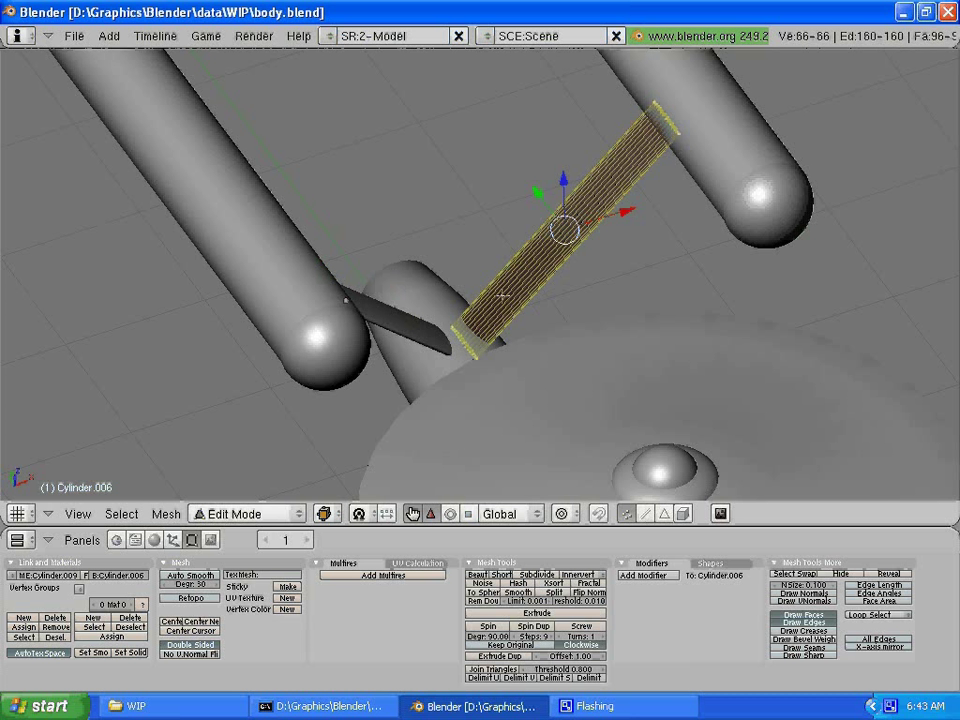
{"action": "key", "text": "w"}
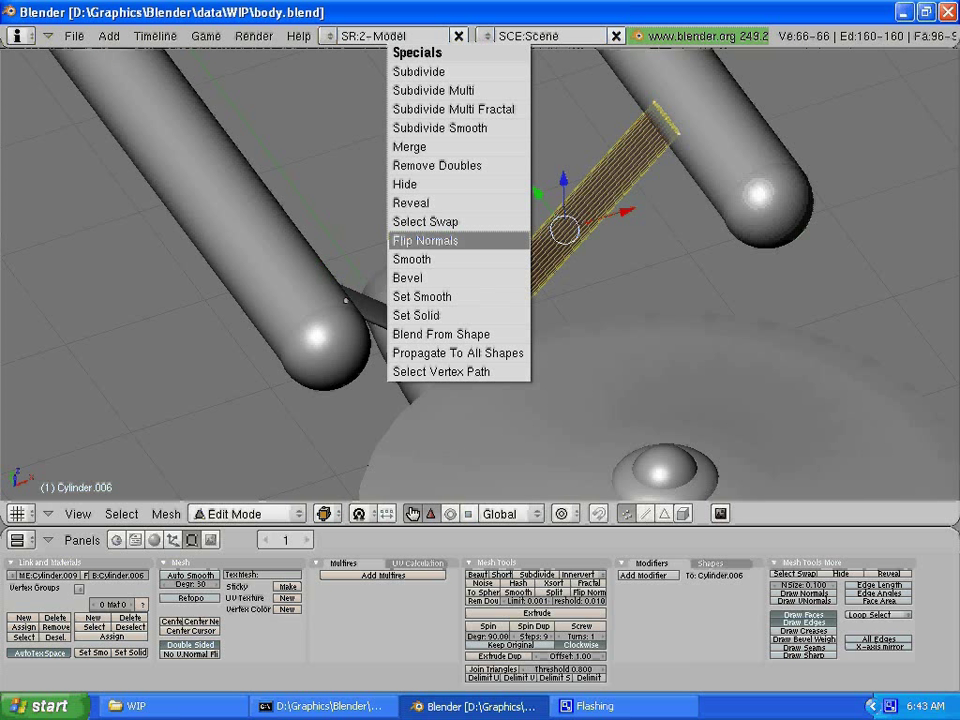
{"action": "left_click", "coordinate": [440, 240]}
{"action": "key", "text": "Tab"}
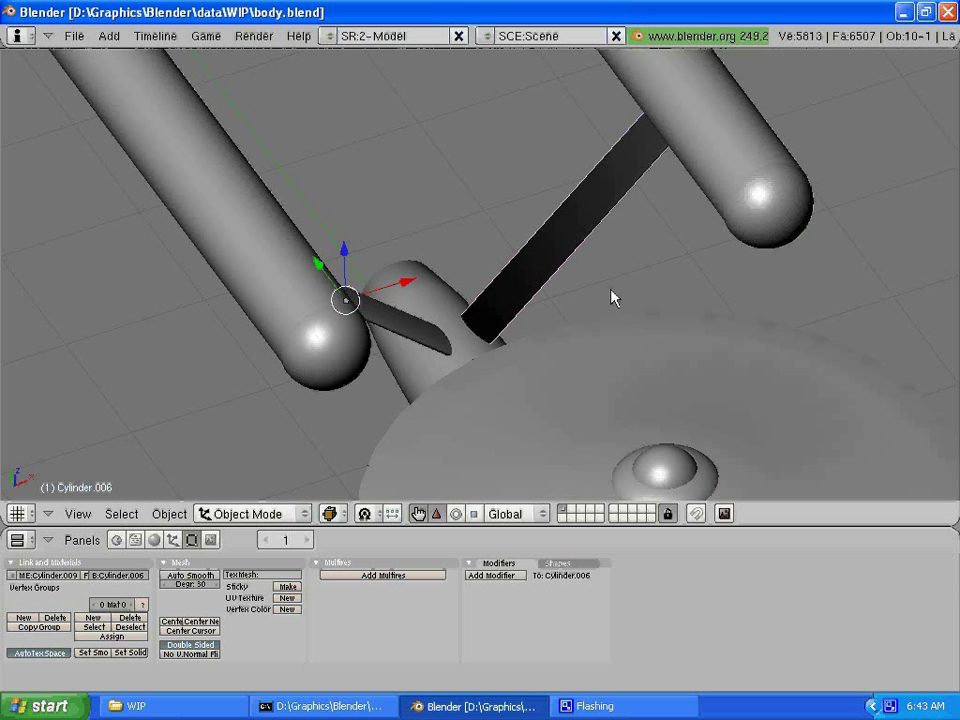
{"action": "middle_click_drag", "start_coordinate": [613, 297], "coordinate": [591, 414]}
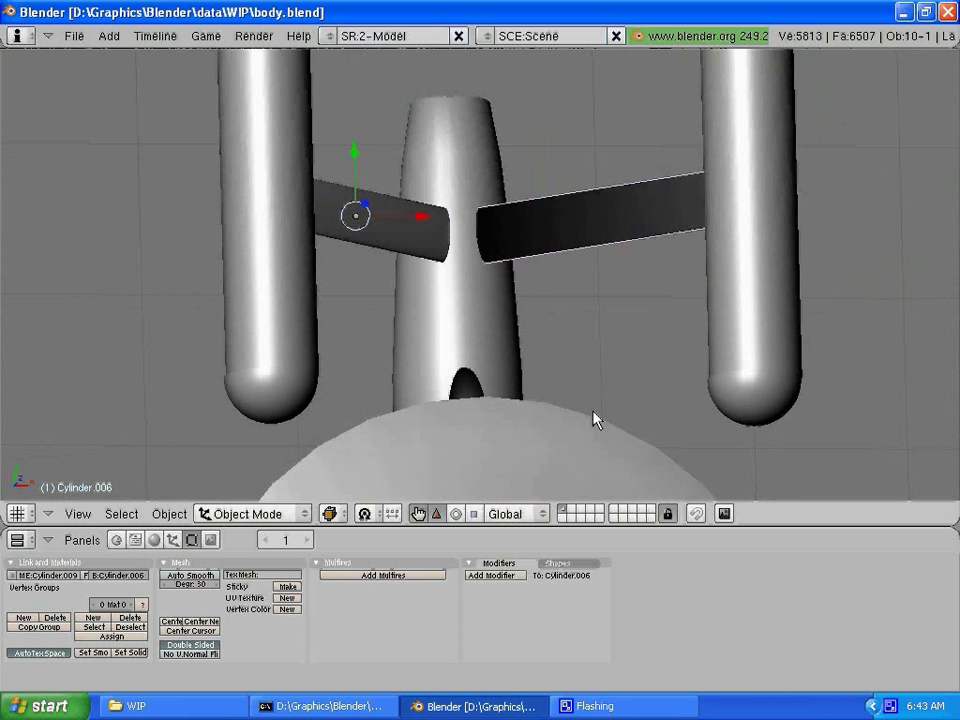
Step: Zoom out until the saucer, both nacelles and struts are all visible
{"action": "scroll", "coordinate": [594, 418], "scroll_direction": "down", "scroll_amount": 4}
{"action": "scroll", "coordinate": [580, 416], "scroll_direction": "down", "scroll_amount": 2}
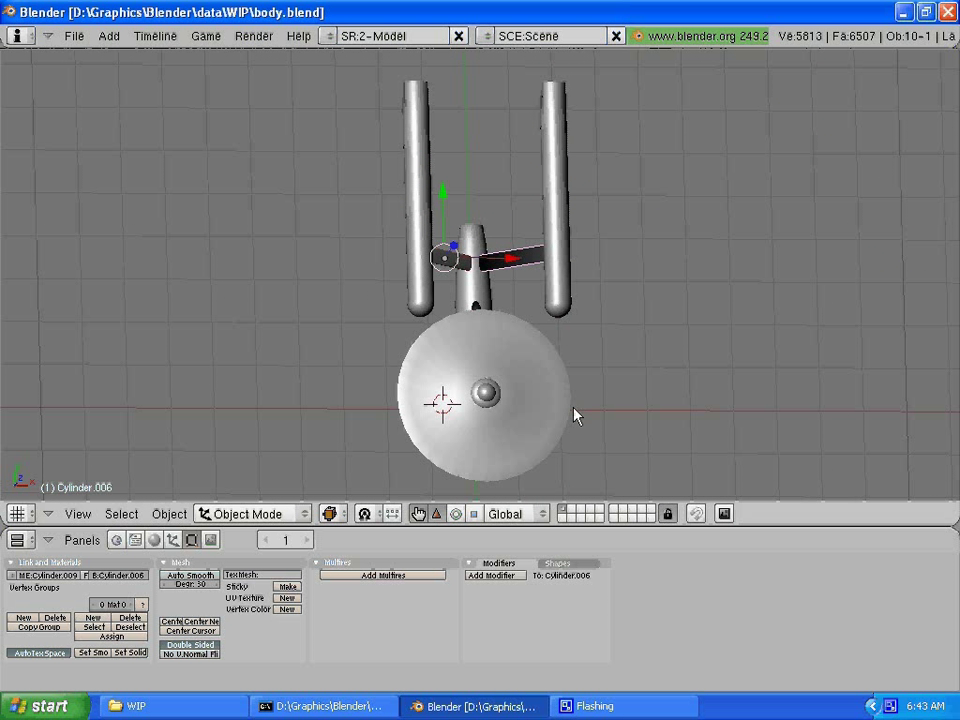